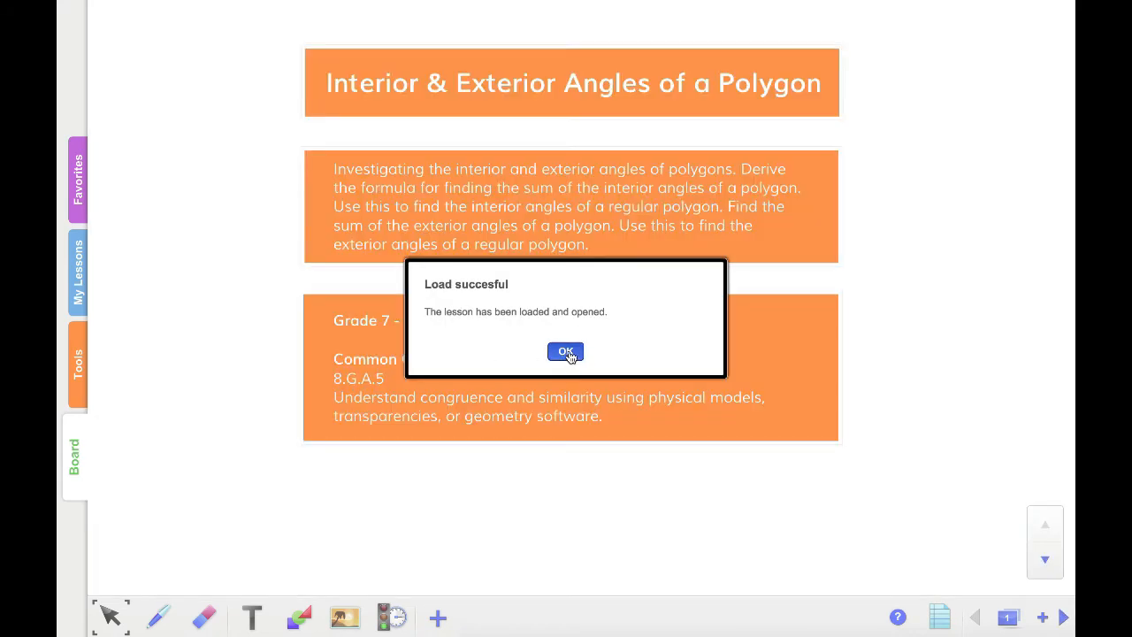
# Page through the loaded Interior & Exterior Angles lesson up to the heptagon page and return to the Complete these shapes page.
pyautogui.click(567, 352)
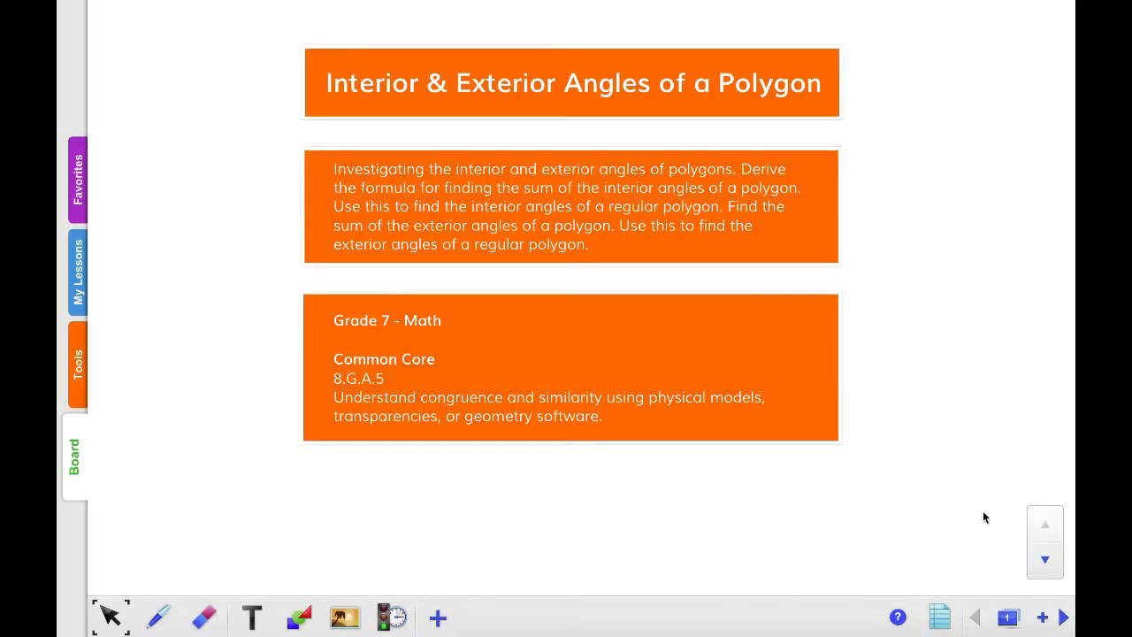
pyautogui.click(1064, 618)
pyautogui.click(1064, 618)
pyautogui.click(1064, 618)
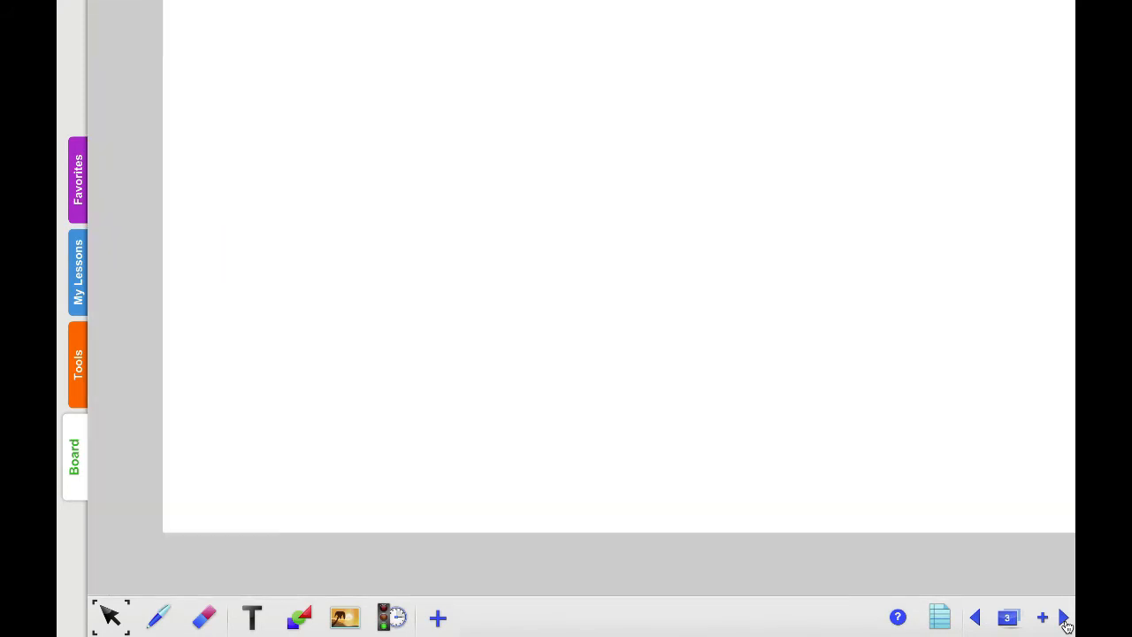
pyautogui.click(1064, 618)
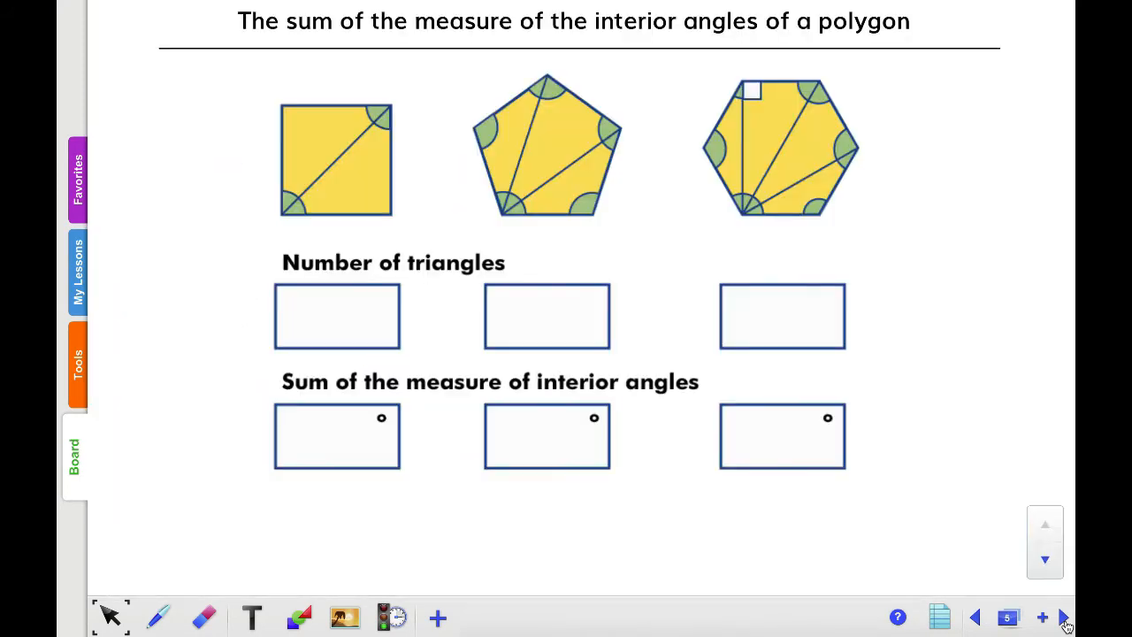
pyautogui.click(1064, 619)
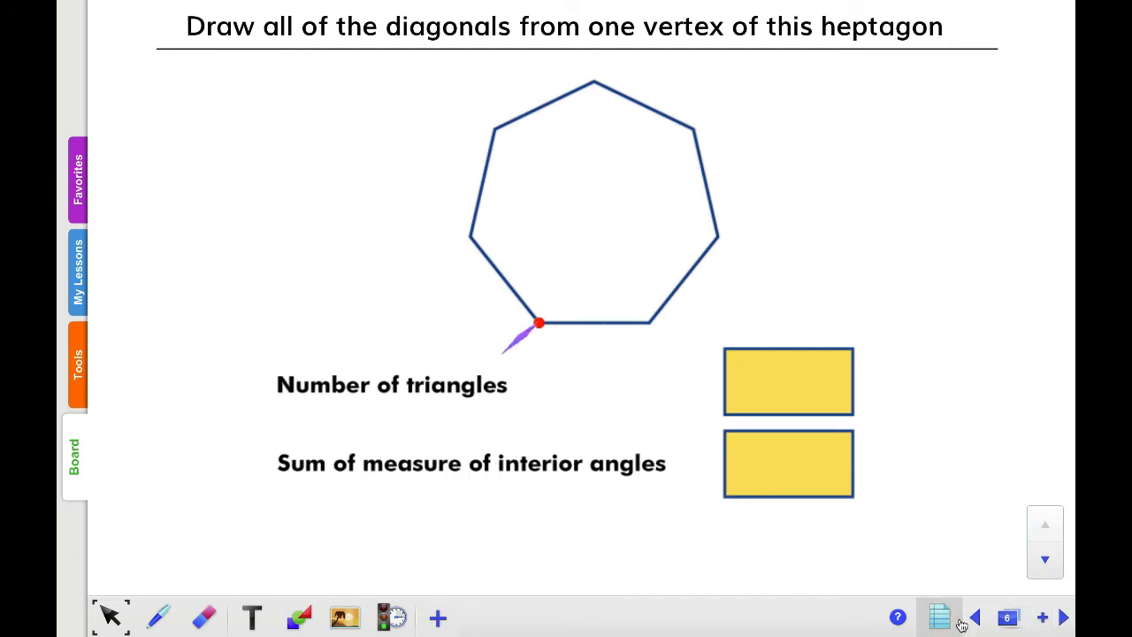
pyautogui.click(976, 618)
pyautogui.click(975, 618)
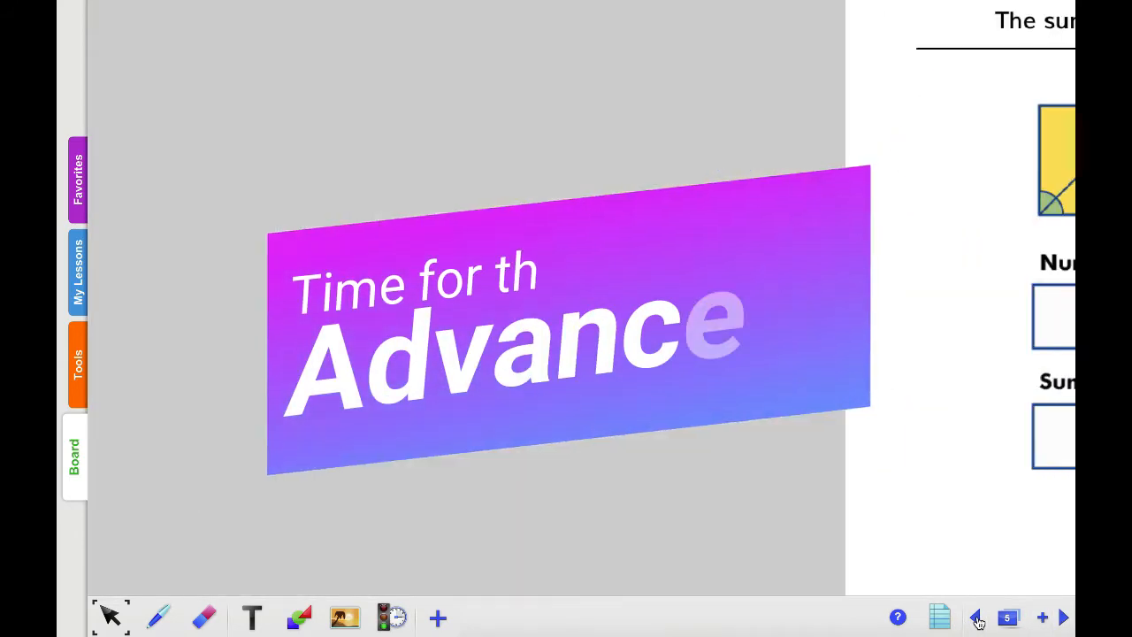
pyautogui.click(78, 394)
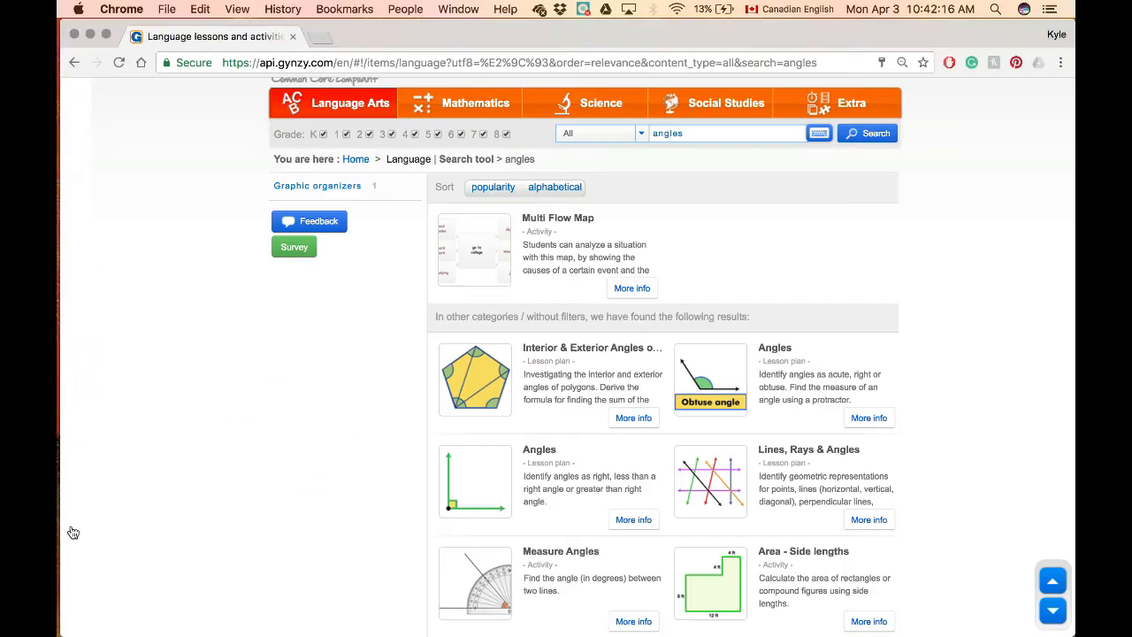
pyautogui.click(81, 510)
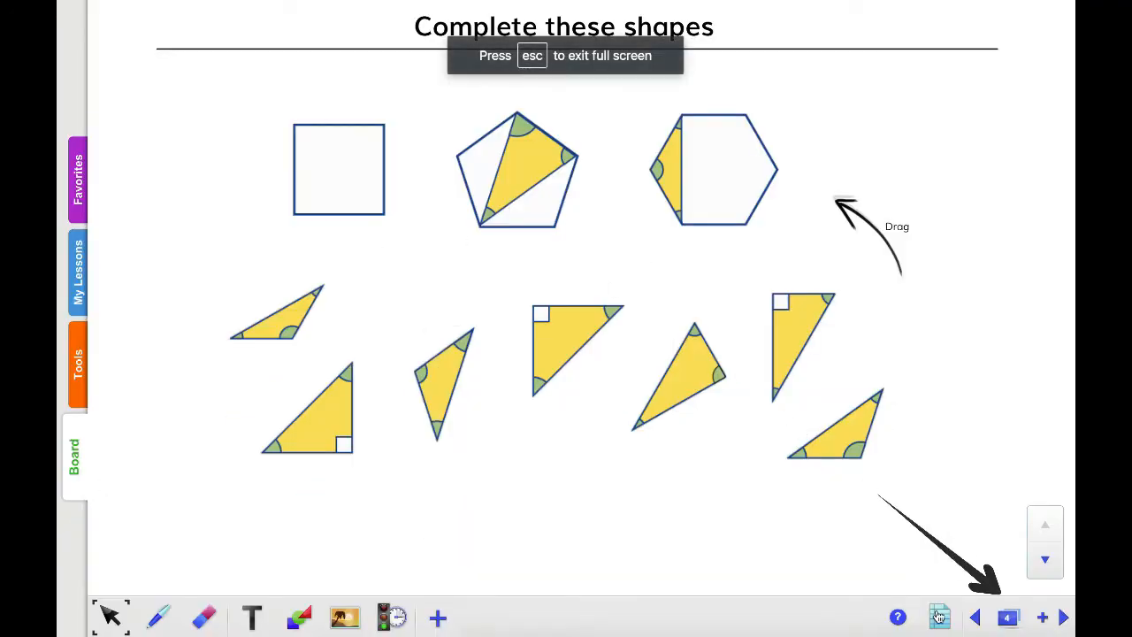
# Start a new blank lesson, closing all pages of the current lesson.
pyautogui.click(1011, 624)
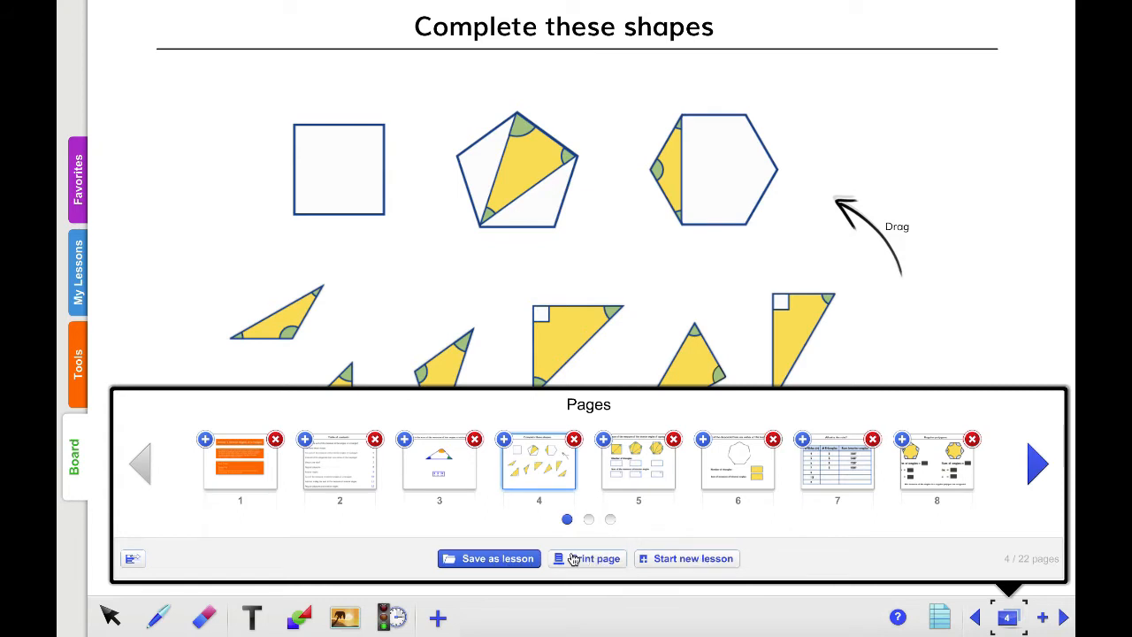
pyautogui.click(689, 559)
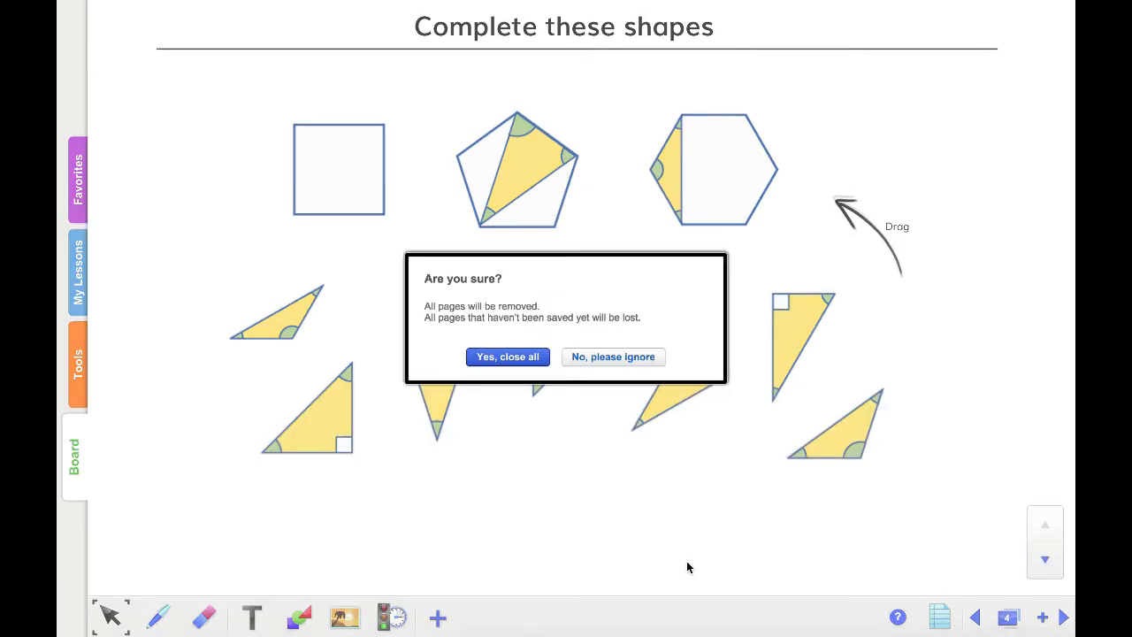
pyautogui.click(525, 360)
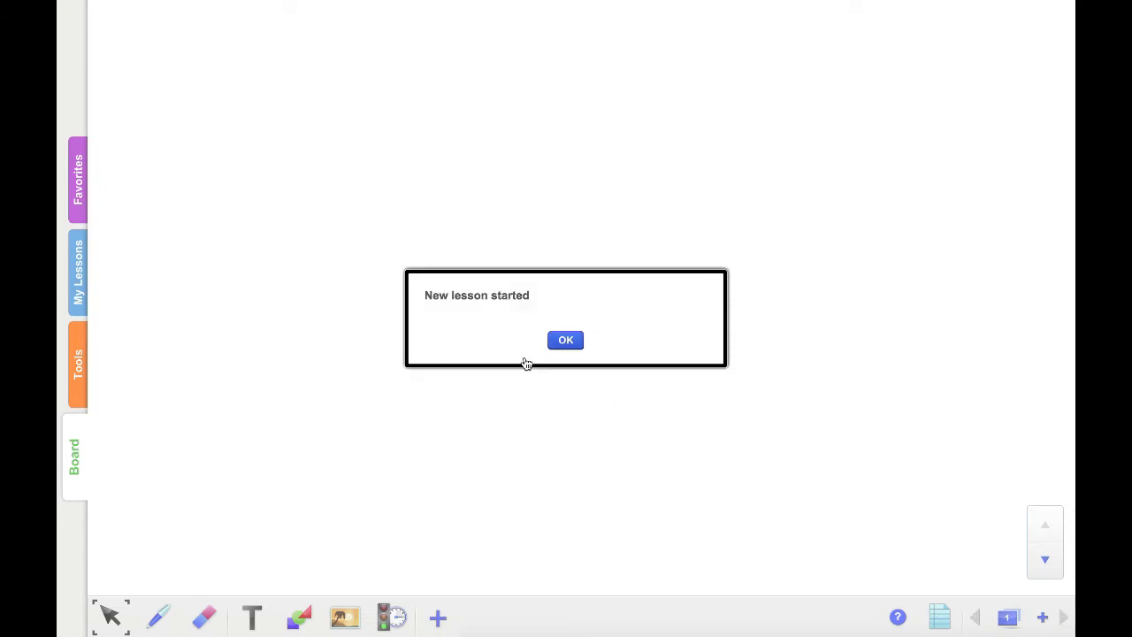
pyautogui.click(562, 345)
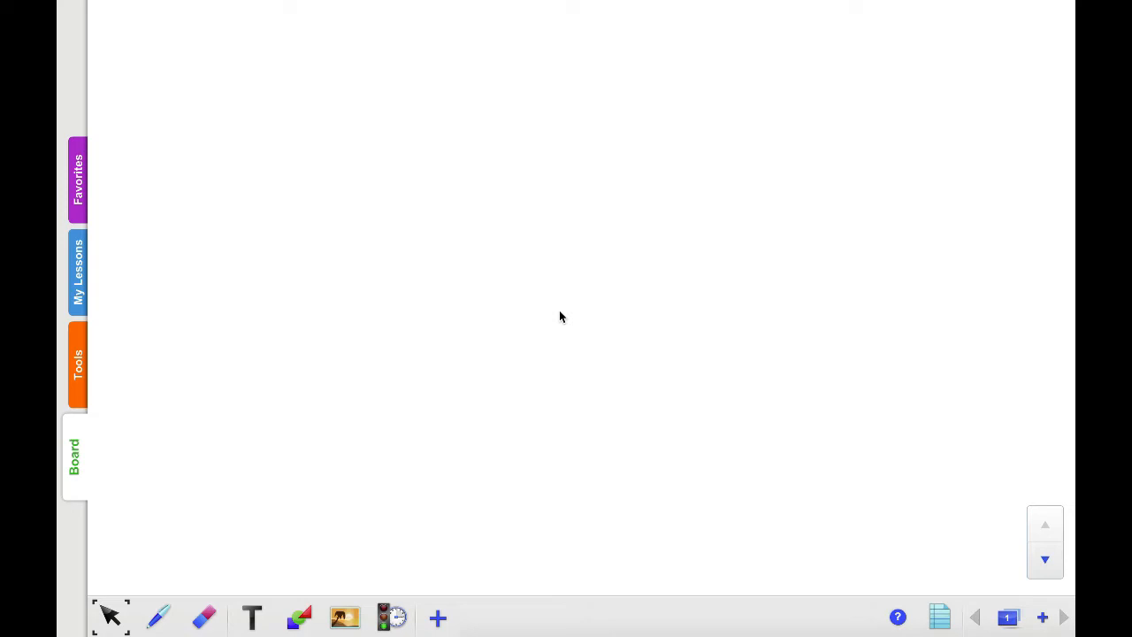
# Search the Image Library for "envelope", add the Envelope image and move it to the left half of the board.
pyautogui.click(346, 623)
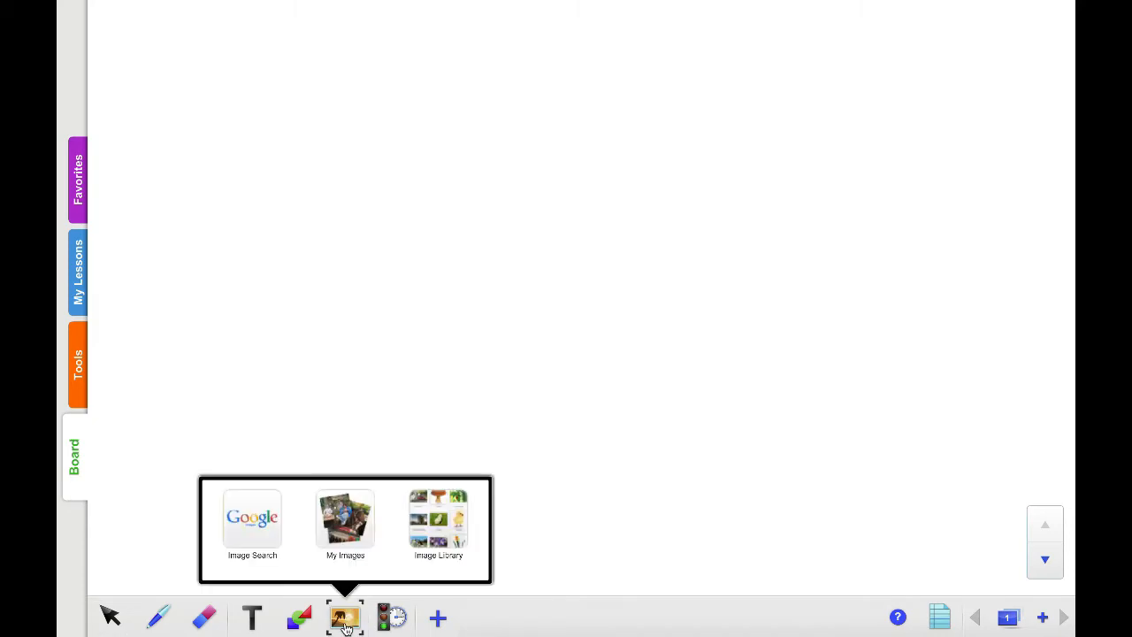
pyautogui.click(255, 524)
pyautogui.click(345, 529)
pyautogui.click(438, 522)
pyautogui.write('envelope')
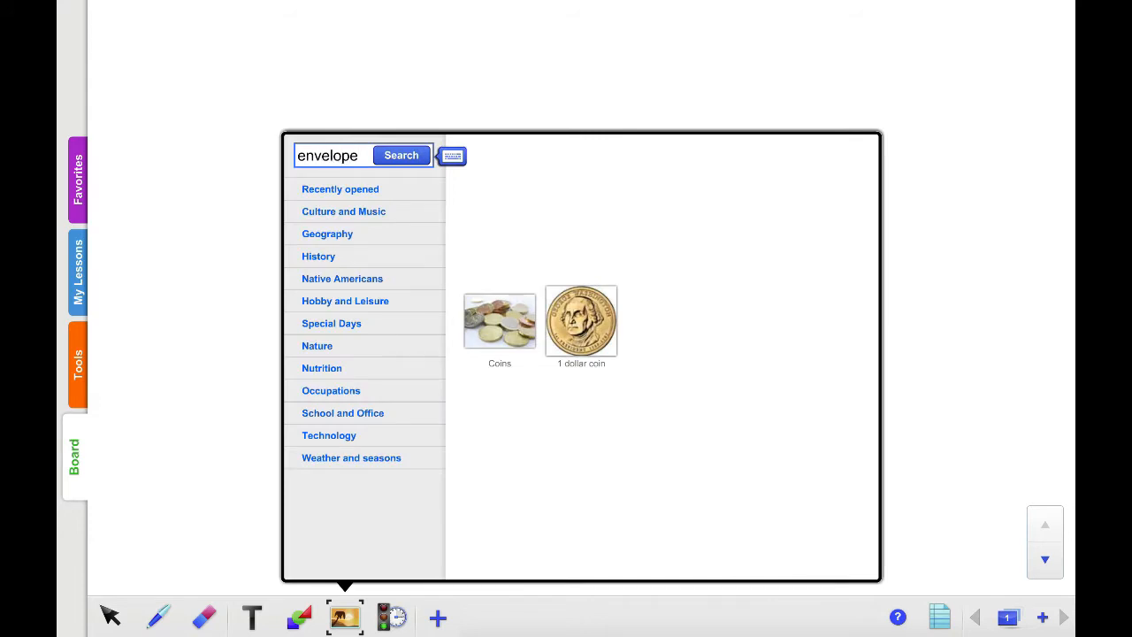
pyautogui.press('Return')
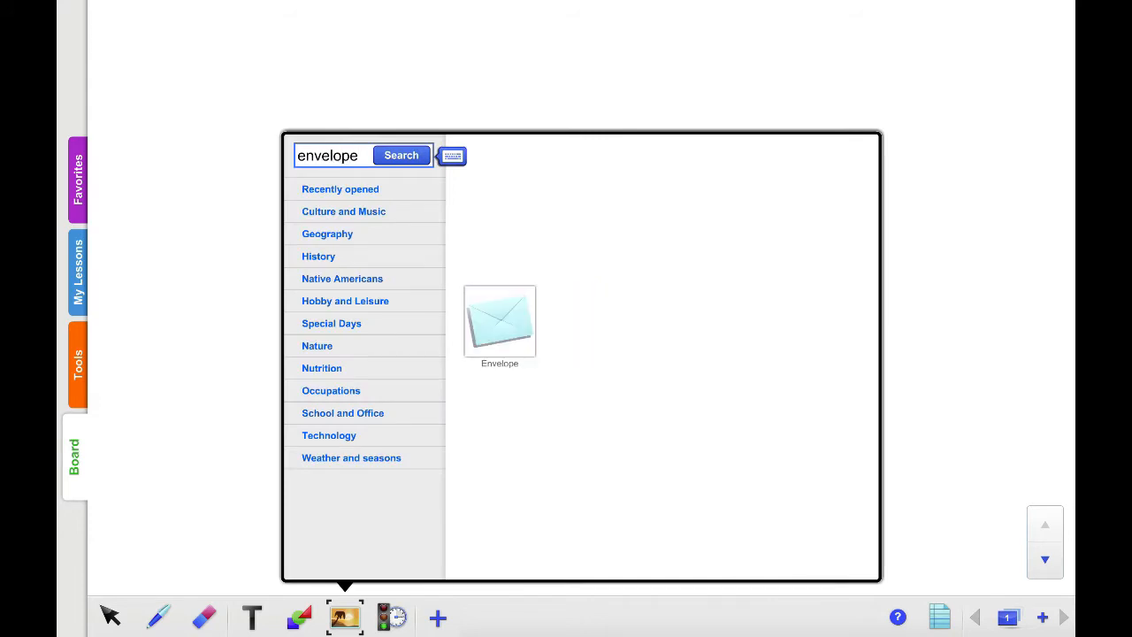
pyautogui.click(509, 328)
pyautogui.click(609, 95)
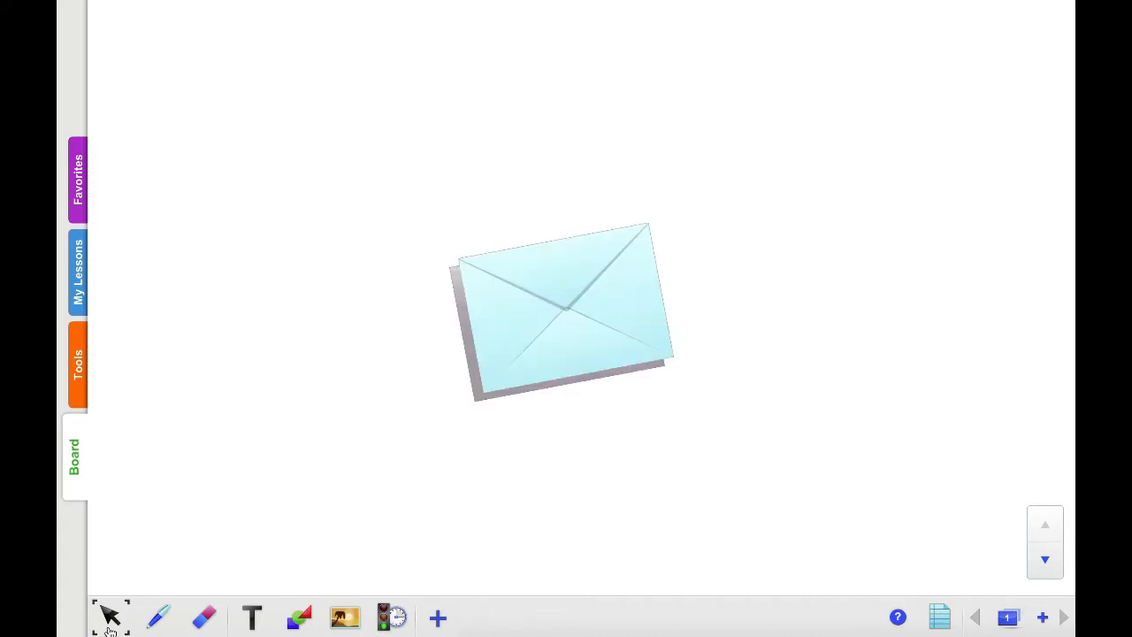
pyautogui.moveTo(540, 280); pyautogui.dragTo(286, 260)
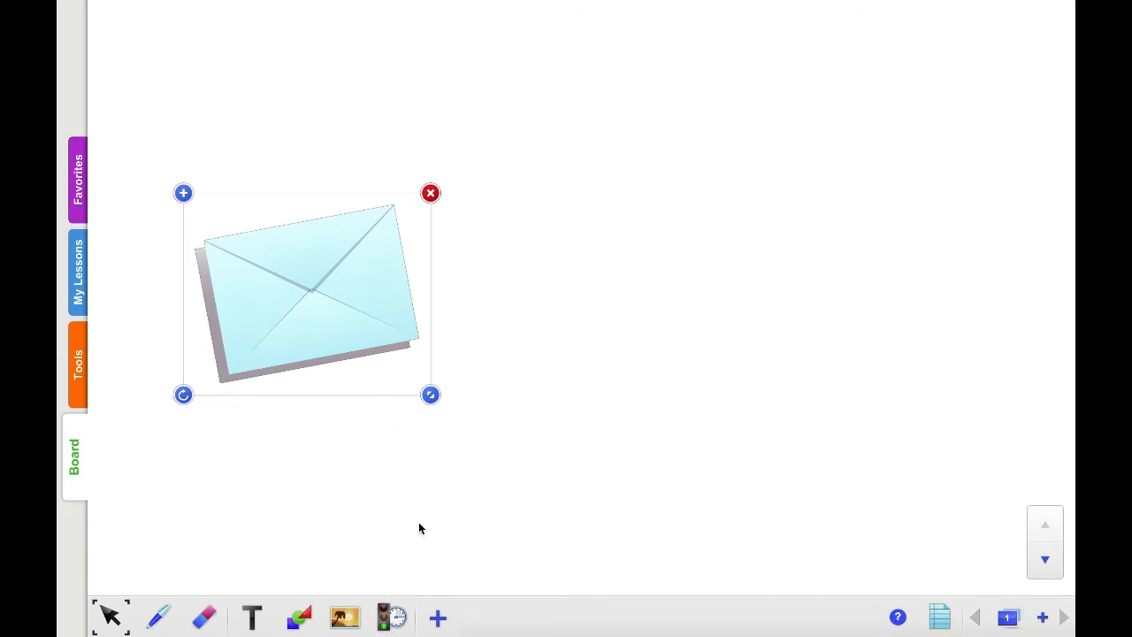
# Add a Half Circle Protractor from the classroom tools to the board.
pyautogui.click(392, 626)
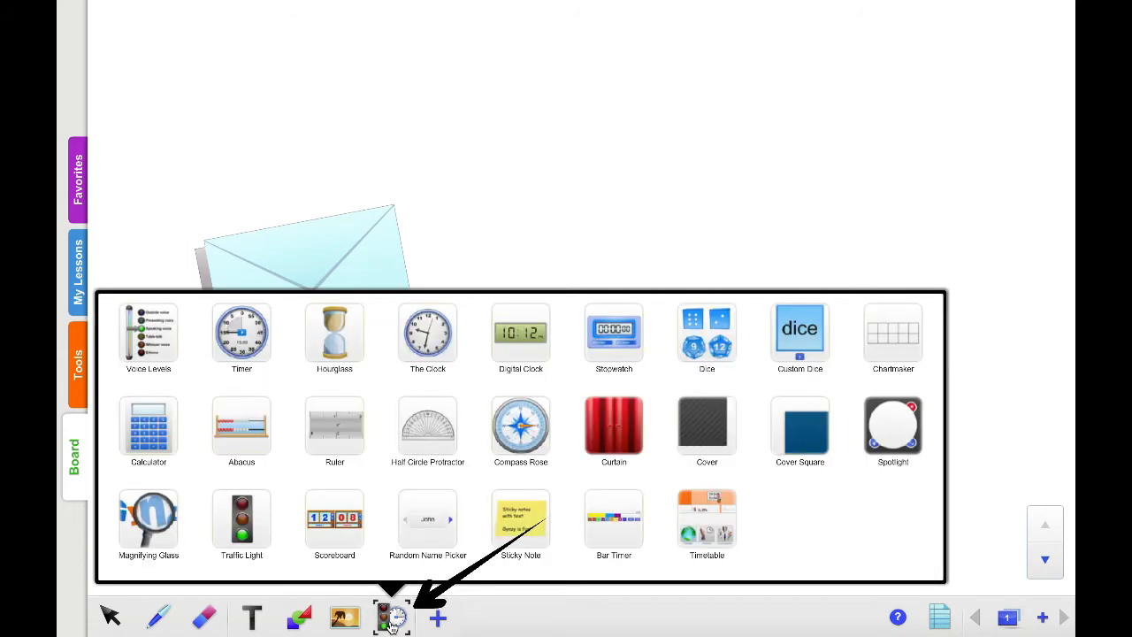
pyautogui.click(392, 626)
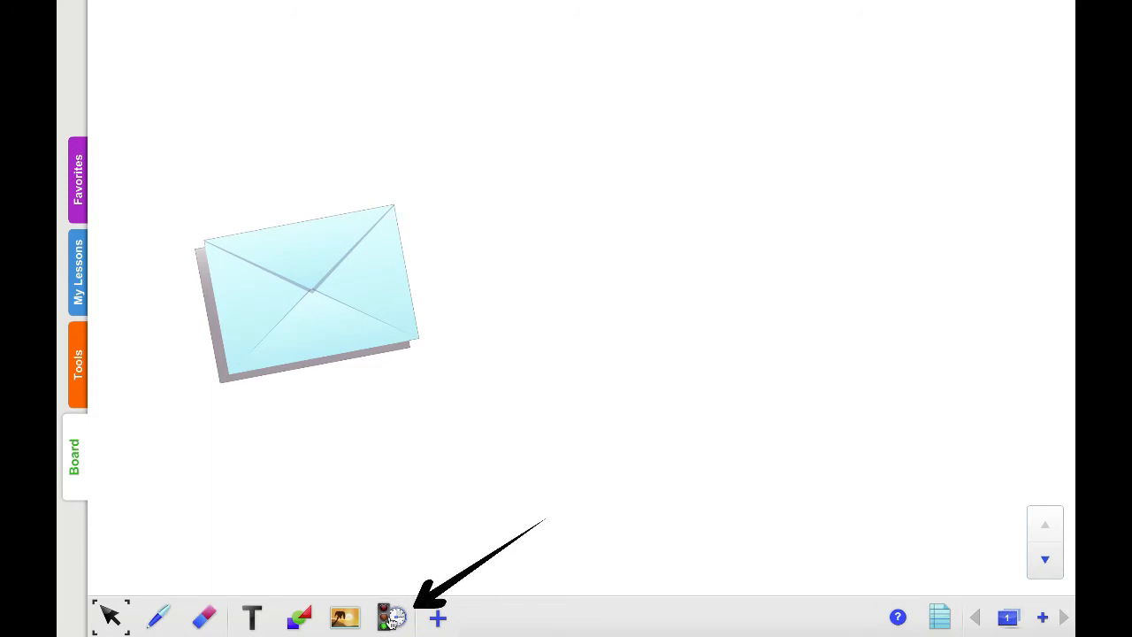
pyautogui.click(392, 619)
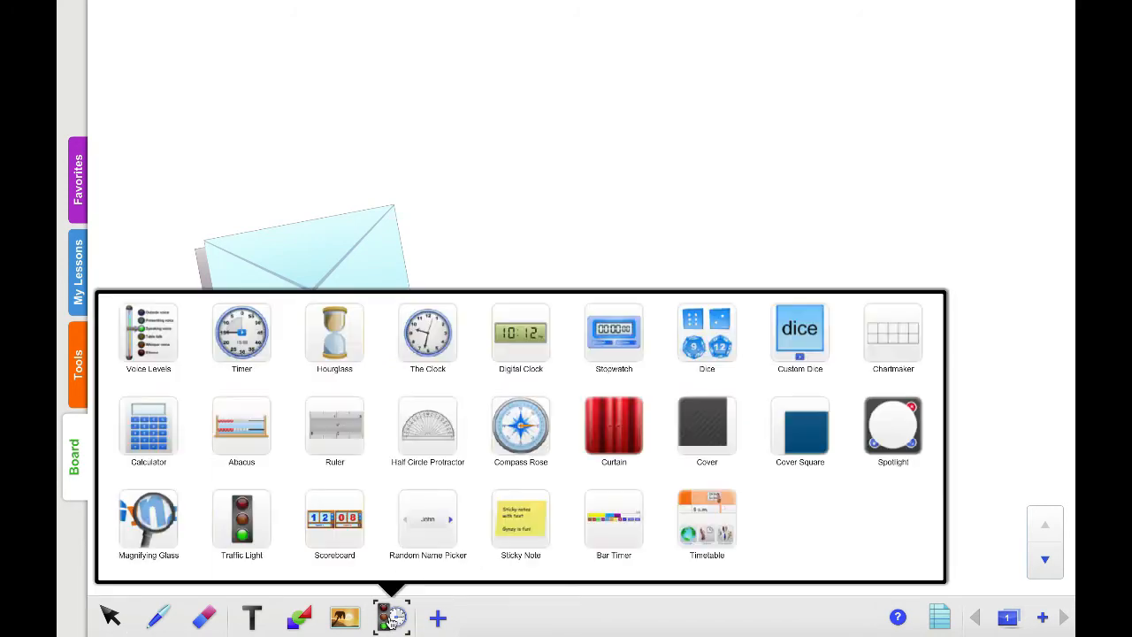
pyautogui.click(428, 417)
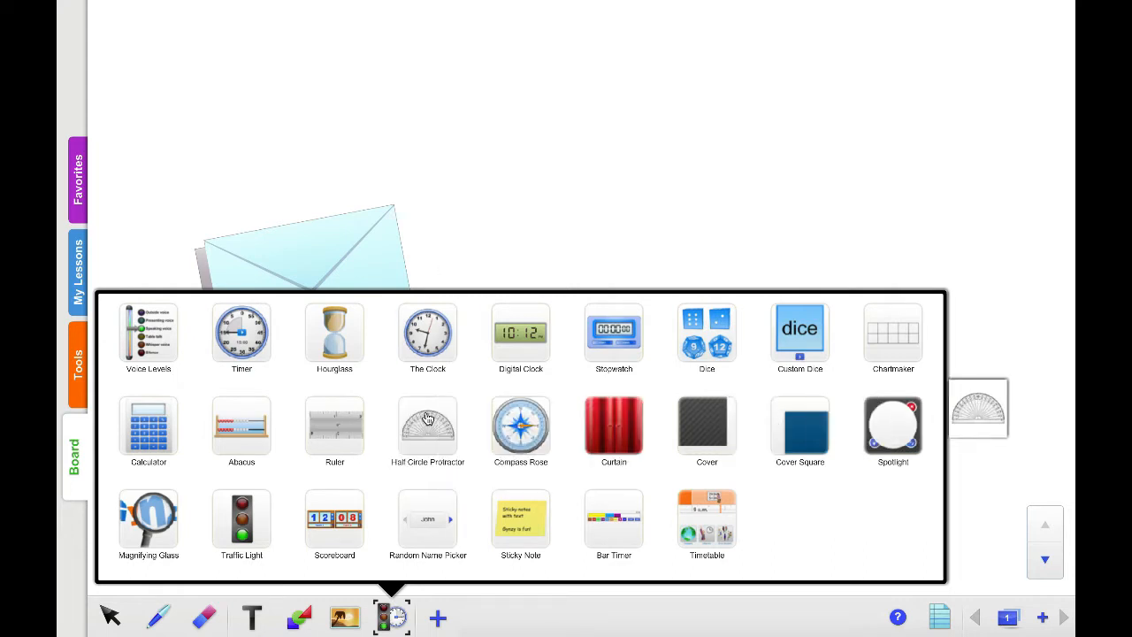
pyautogui.click(582, 153)
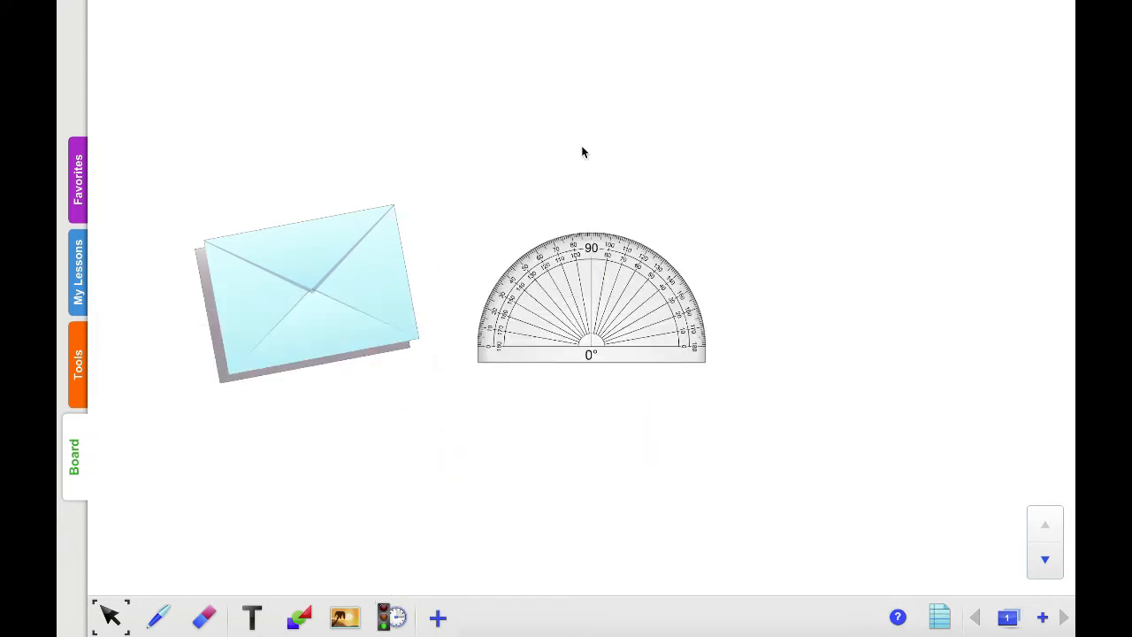
# Place the protractor over the envelope's lower right corner and rotate it to 11° to match the envelope's bottom edge.
pyautogui.moveTo(579, 322); pyautogui.dragTo(557, 307)
pyautogui.moveTo(370, 304); pyautogui.dragTo(329, 322)
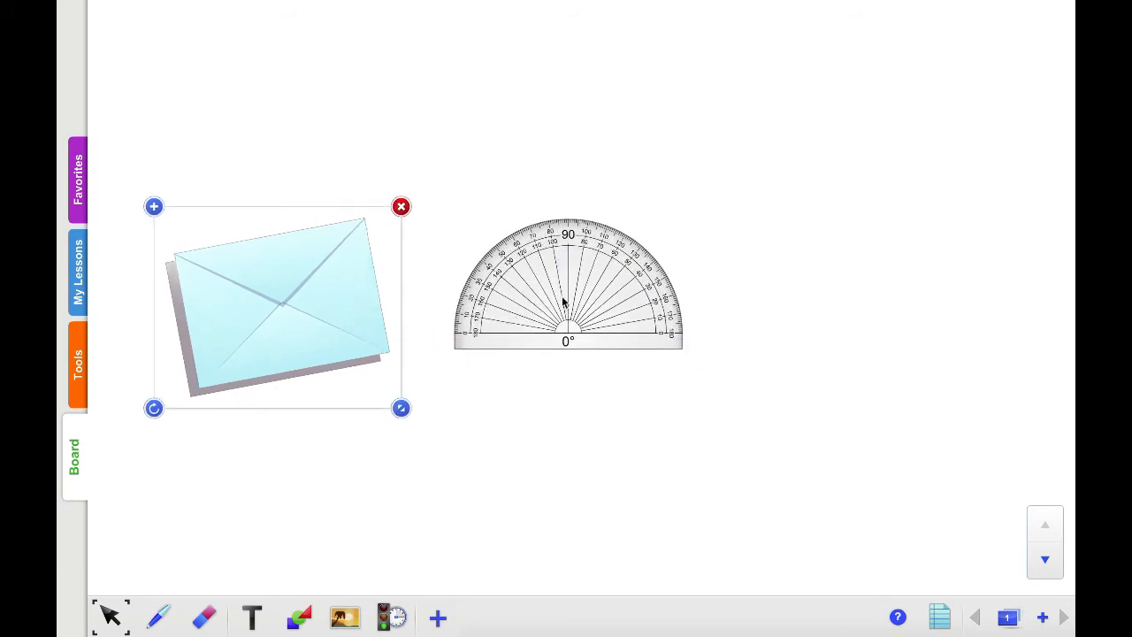
pyautogui.click(564, 302)
pyautogui.moveTo(533, 299); pyautogui.dragTo(385, 321)
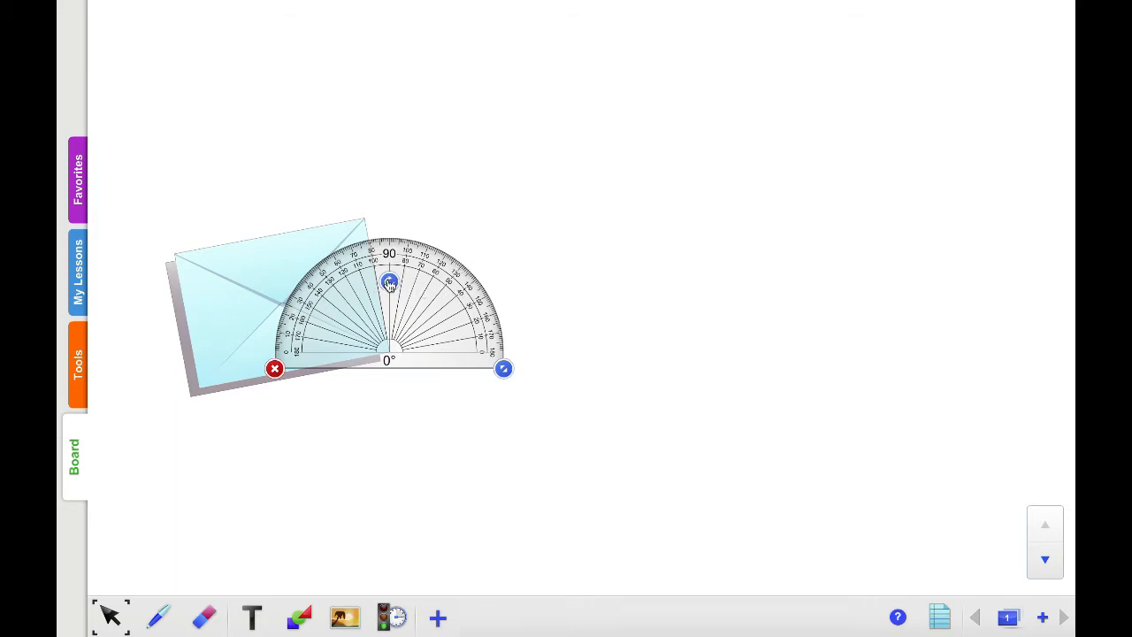
pyautogui.moveTo(388, 282); pyautogui.dragTo(376, 283)
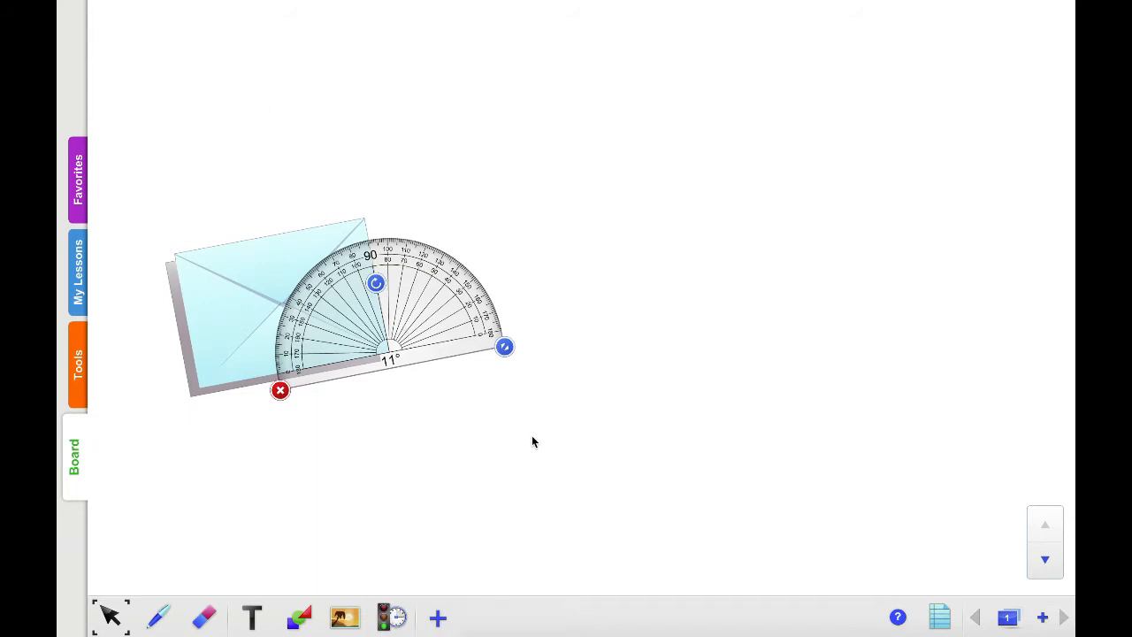
# Add a Magnifying Glass, enlarge it and position it over the protractor's left-hand scale on the envelope.
pyautogui.click(392, 617)
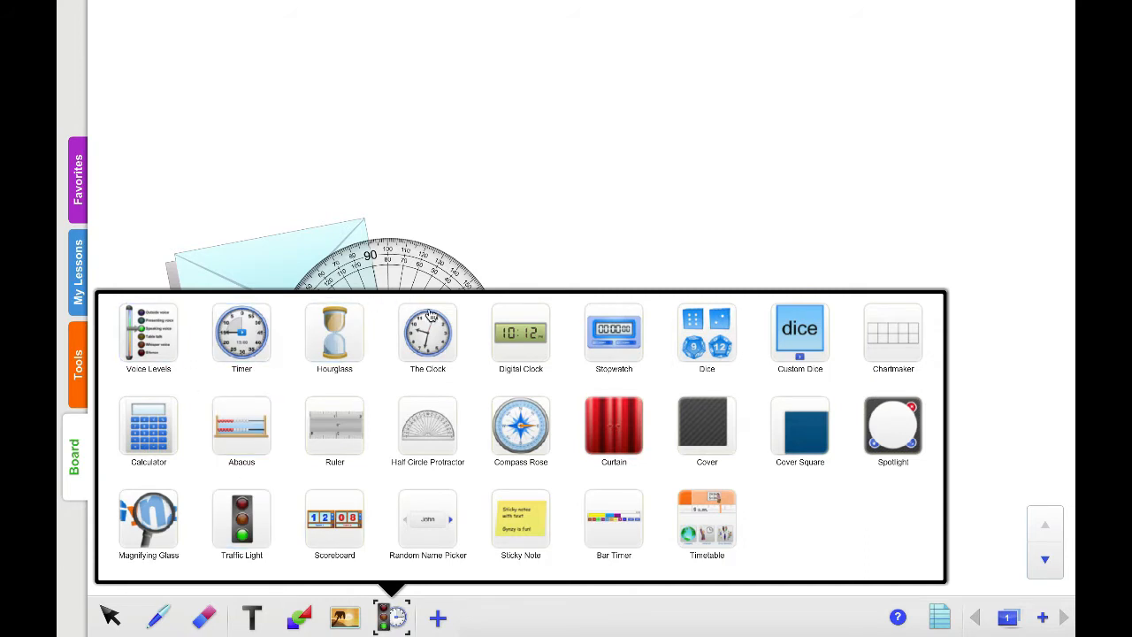
pyautogui.moveTo(155, 526); pyautogui.dragTo(968, 407)
pyautogui.moveTo(512, 343); pyautogui.dragTo(311, 326)
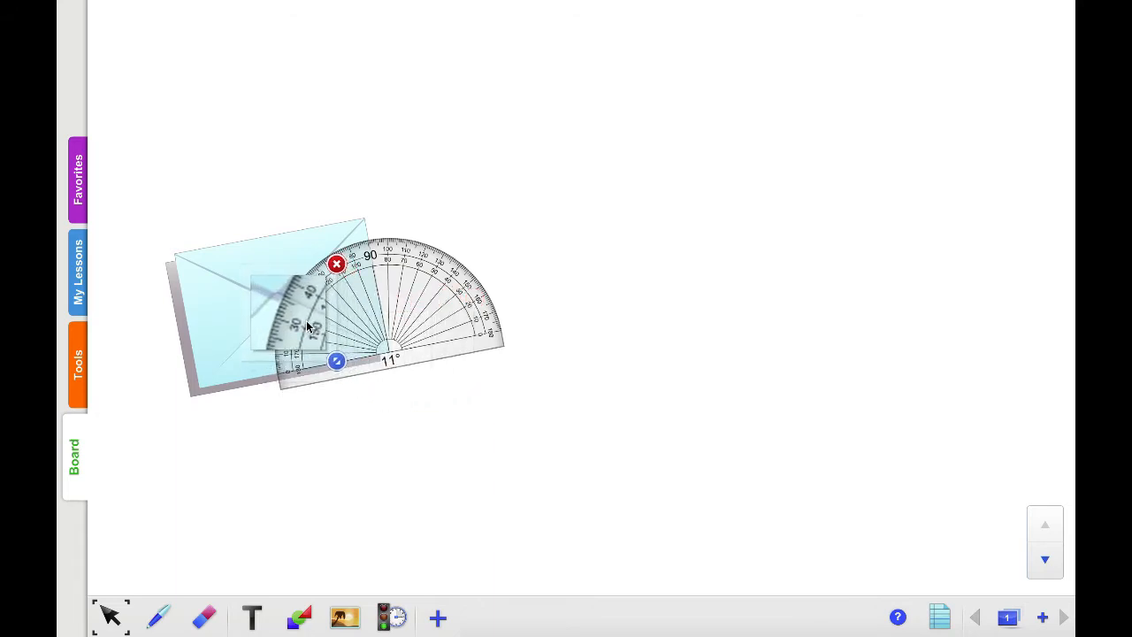
pyautogui.moveTo(342, 366); pyautogui.dragTo(475, 452)
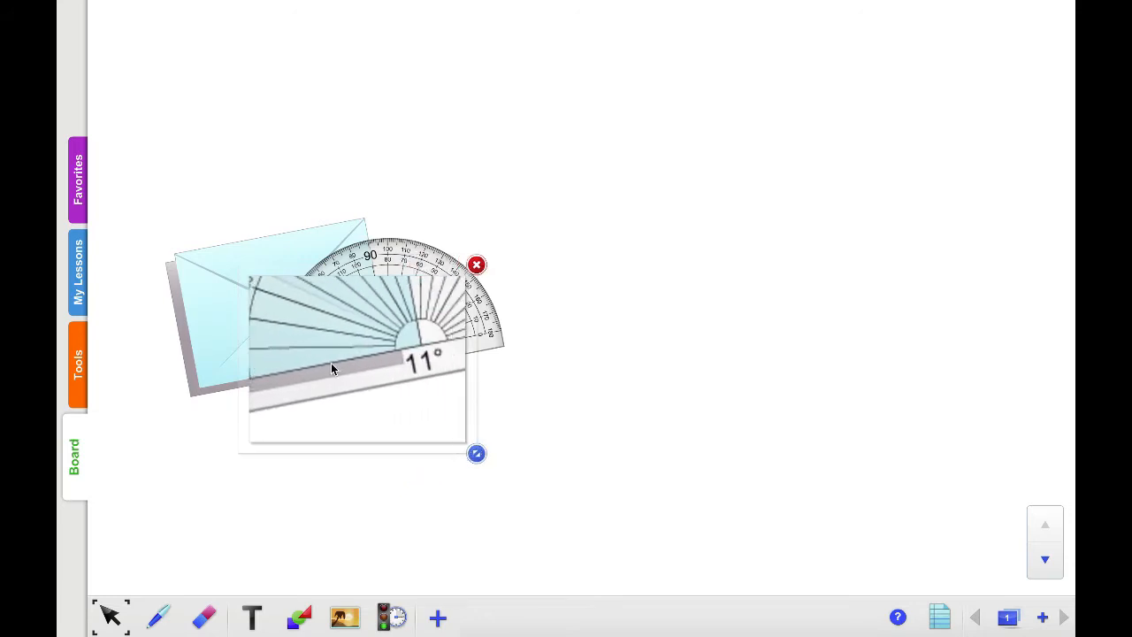
pyautogui.moveTo(331, 362); pyautogui.dragTo(268, 321)
pyautogui.moveTo(413, 420); pyautogui.dragTo(461, 453)
pyautogui.moveTo(315, 318)
pyautogui.mouseDown()
pyautogui.moveTo(321, 296)
pyautogui.moveTo(344, 326)
pyautogui.moveTo(320, 326)
pyautogui.mouseUp()
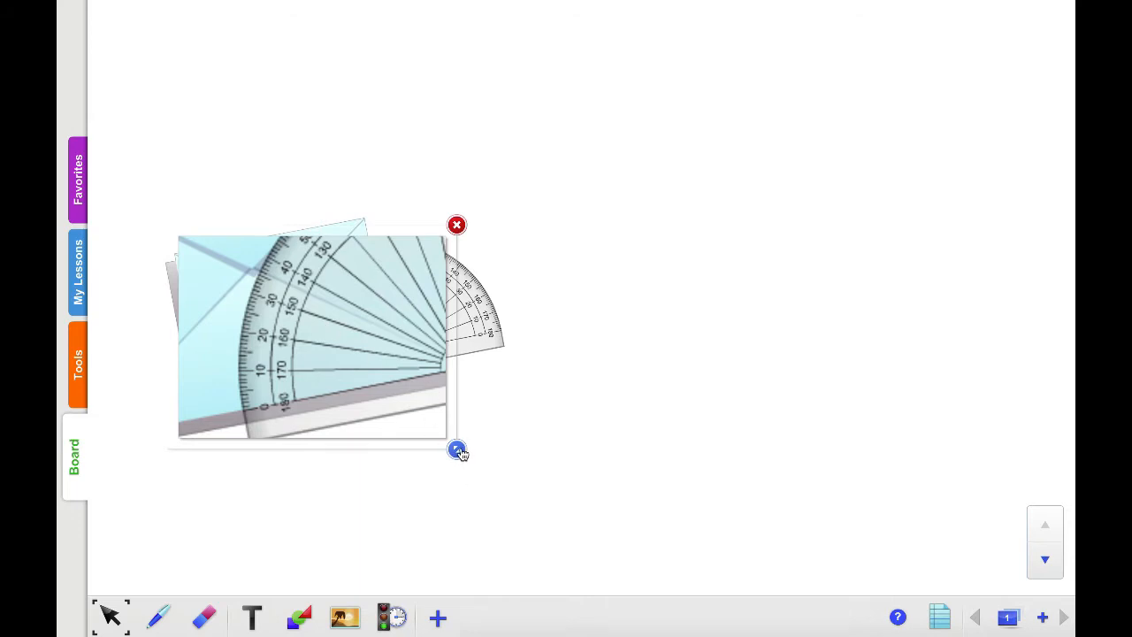
# Shrink the magnifying glass and move both it and the protractor clear of the envelope.
pyautogui.moveTo(457, 450); pyautogui.dragTo(291, 284)
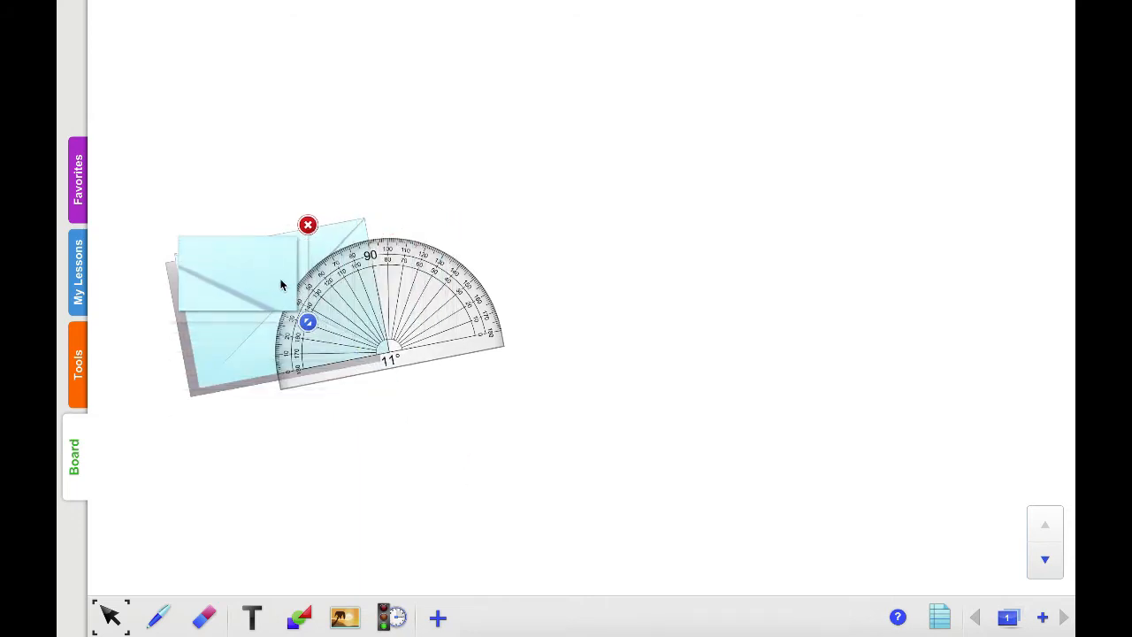
pyautogui.click(411, 299)
pyautogui.moveTo(470, 278); pyautogui.dragTo(607, 281)
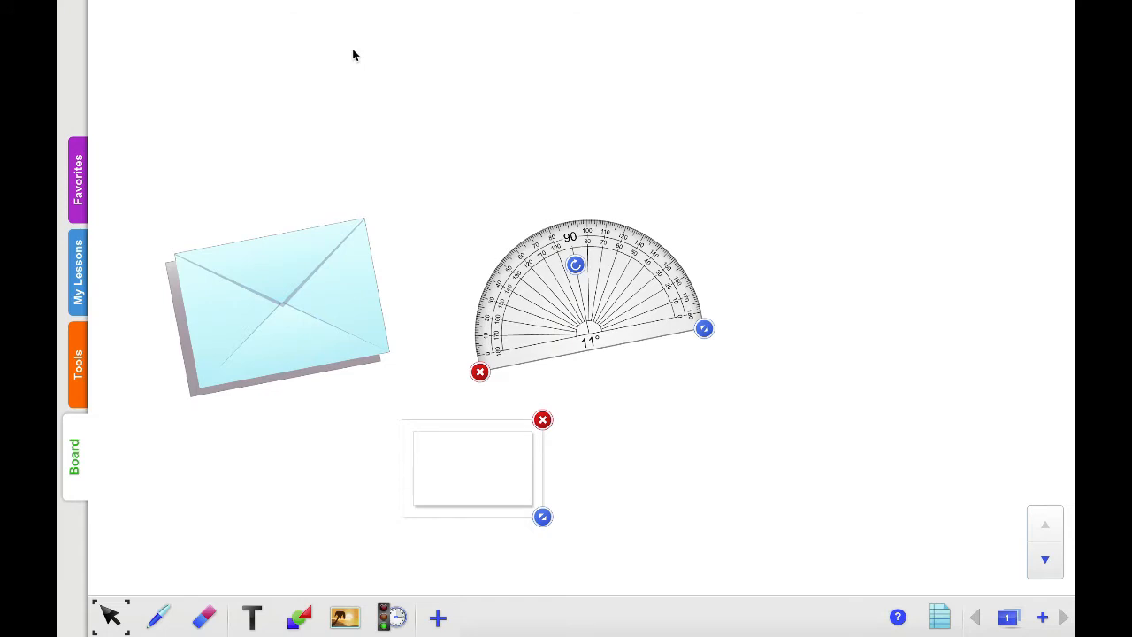
# Add a Sticky Note from the classroom tools and place it above the envelope.
pyautogui.click(397, 623)
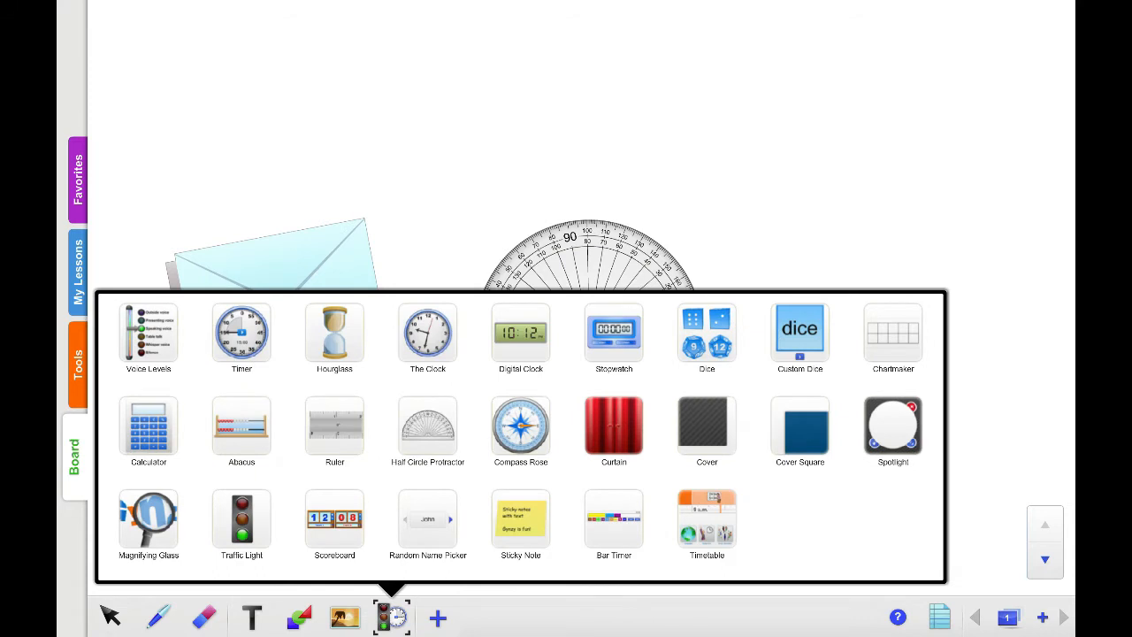
pyautogui.click(392, 616)
pyautogui.click(392, 617)
pyautogui.moveTo(521, 528); pyautogui.dragTo(536, 520)
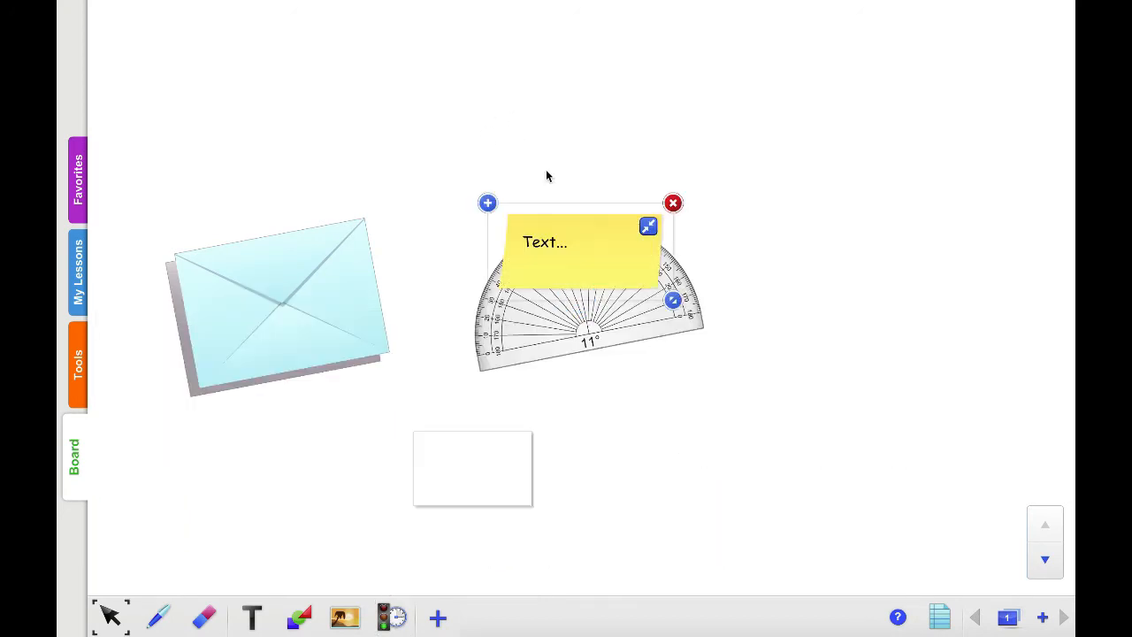
pyautogui.moveTo(585, 219); pyautogui.dragTo(270, 91)
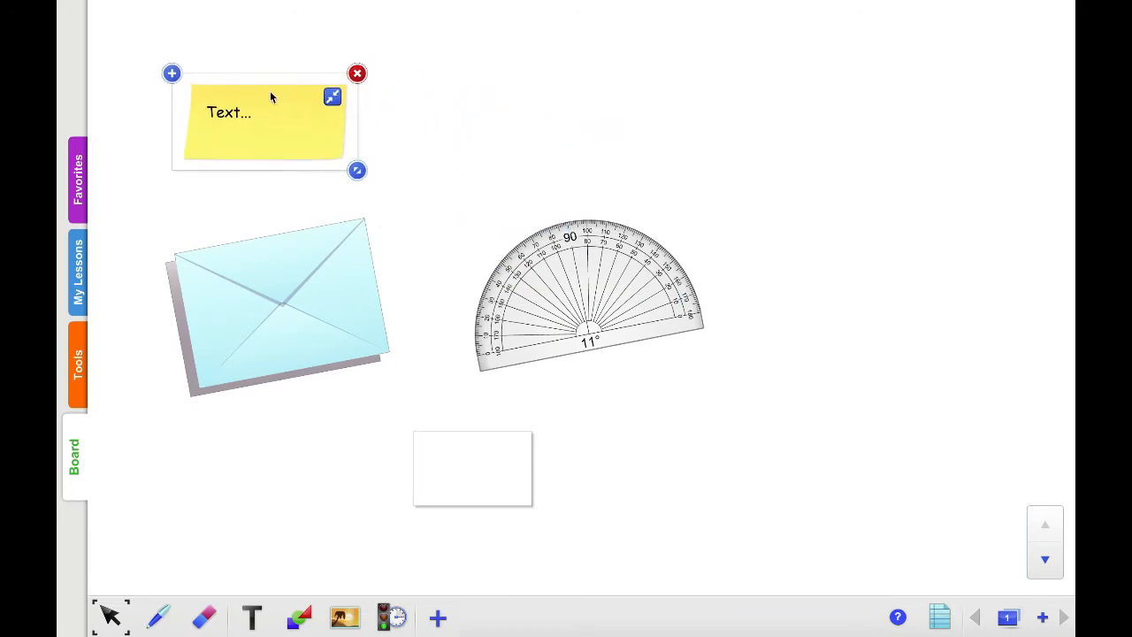
# Replace the sticky note's placeholder text with "Angle = 36".
pyautogui.click(248, 114)
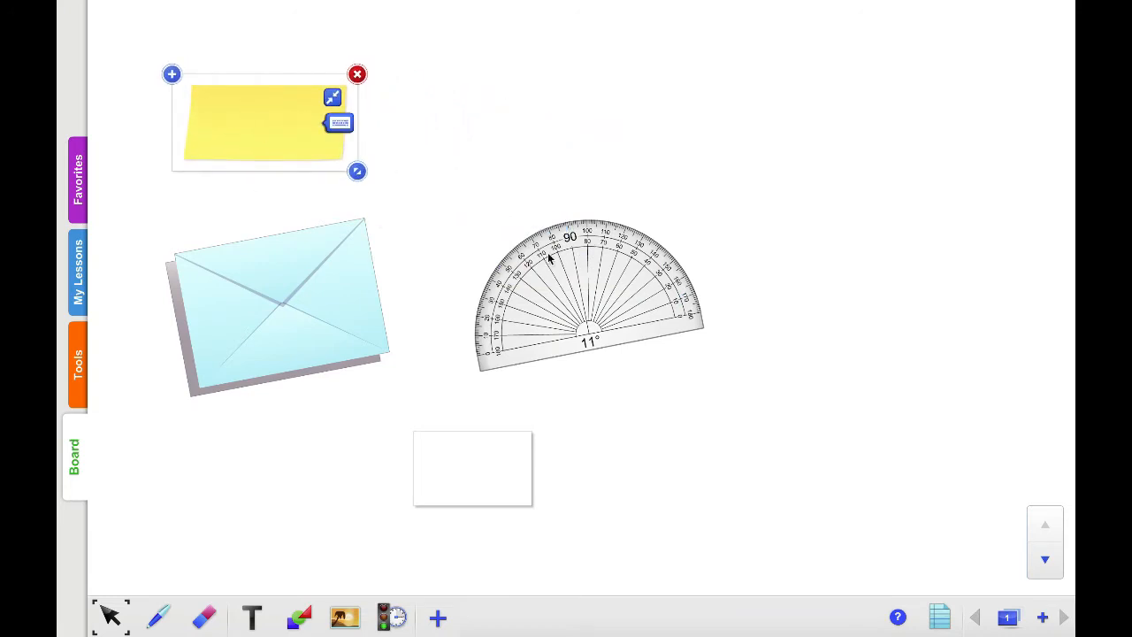
pyautogui.write('Angle +')
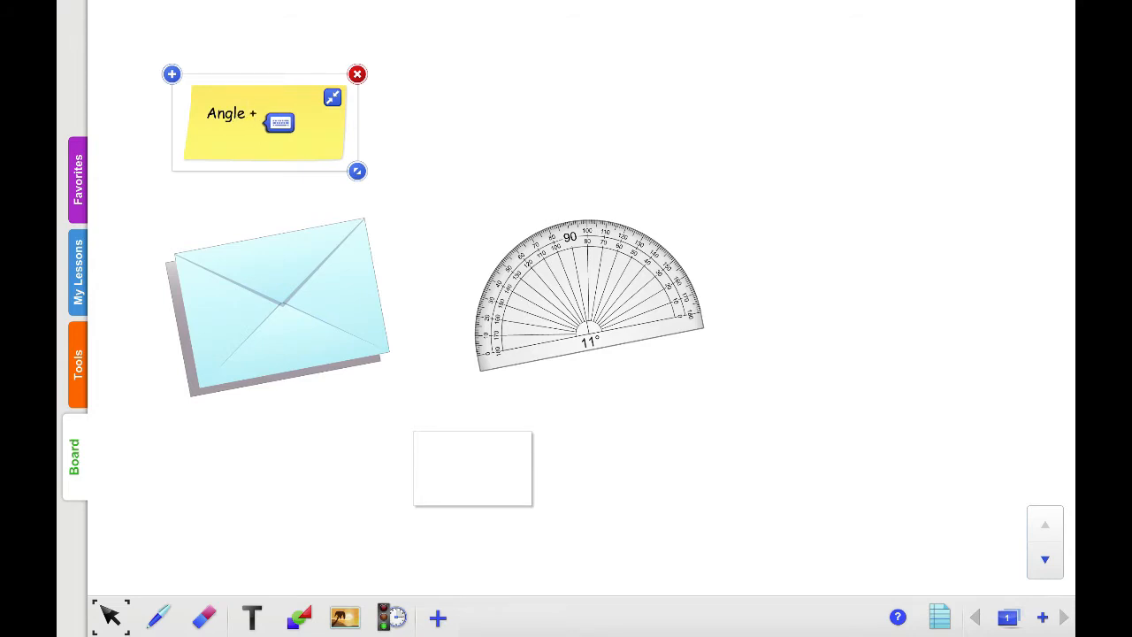
pyautogui.press('BackSpace')
pyautogui.write('= 36')
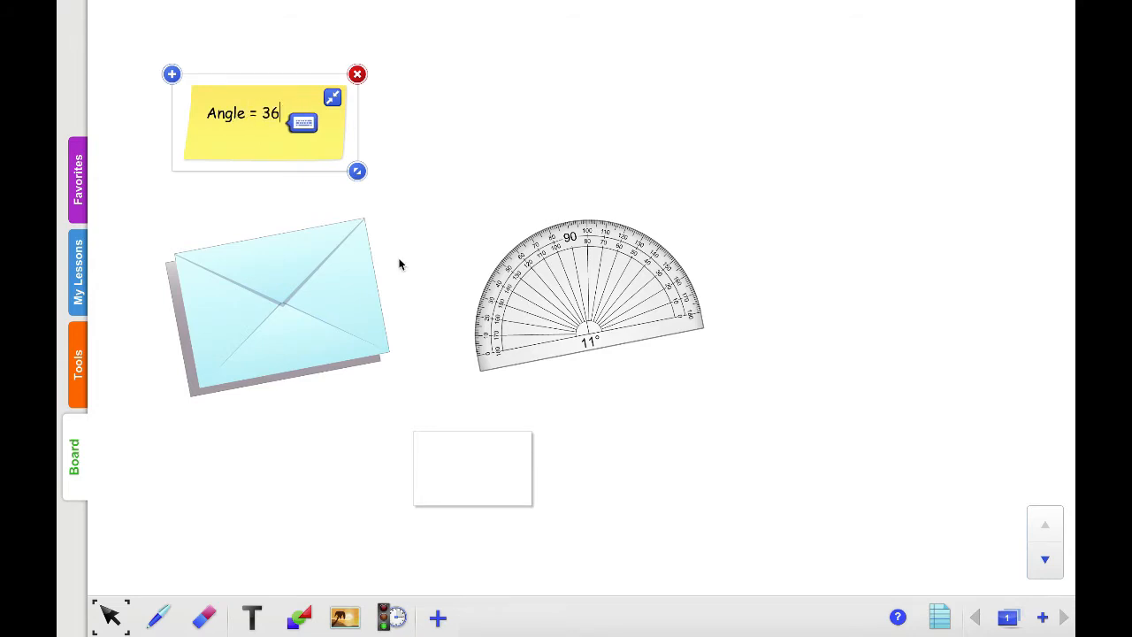
# Collapse the sticky note so its answer is hidden and centre it above the envelope.
pyautogui.click(307, 130)
pyautogui.click(333, 99)
pyautogui.moveTo(194, 113); pyautogui.dragTo(252, 115)
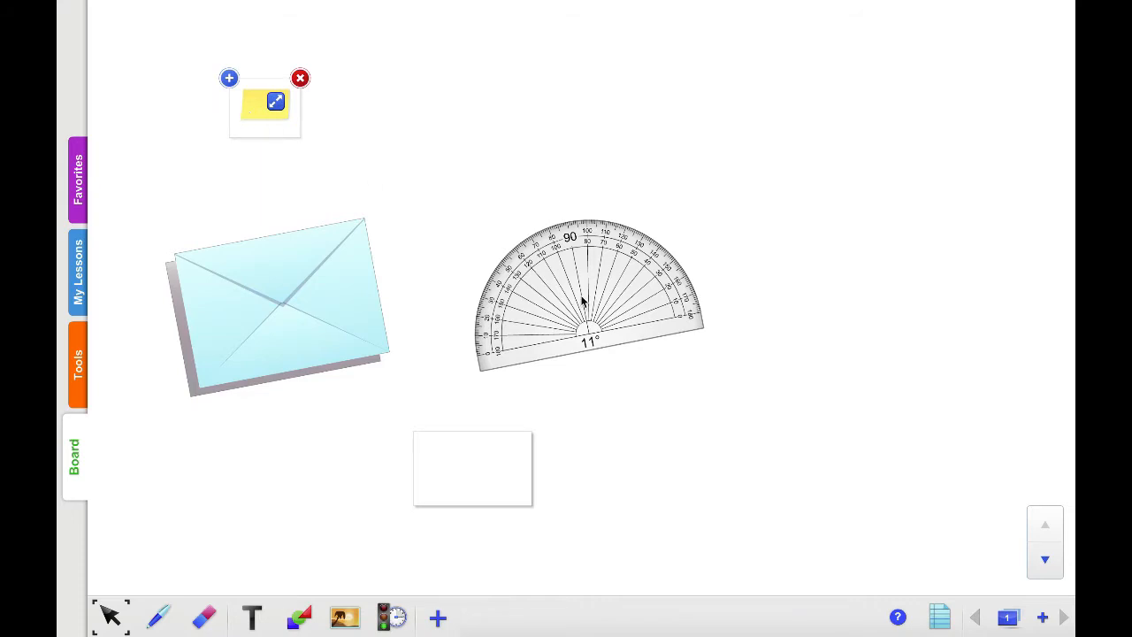
# Place the protractor over the envelope's lower right corner and expand the sticky note to reveal the answer.
pyautogui.click(582, 302)
pyautogui.moveTo(582, 301); pyautogui.dragTo(386, 303)
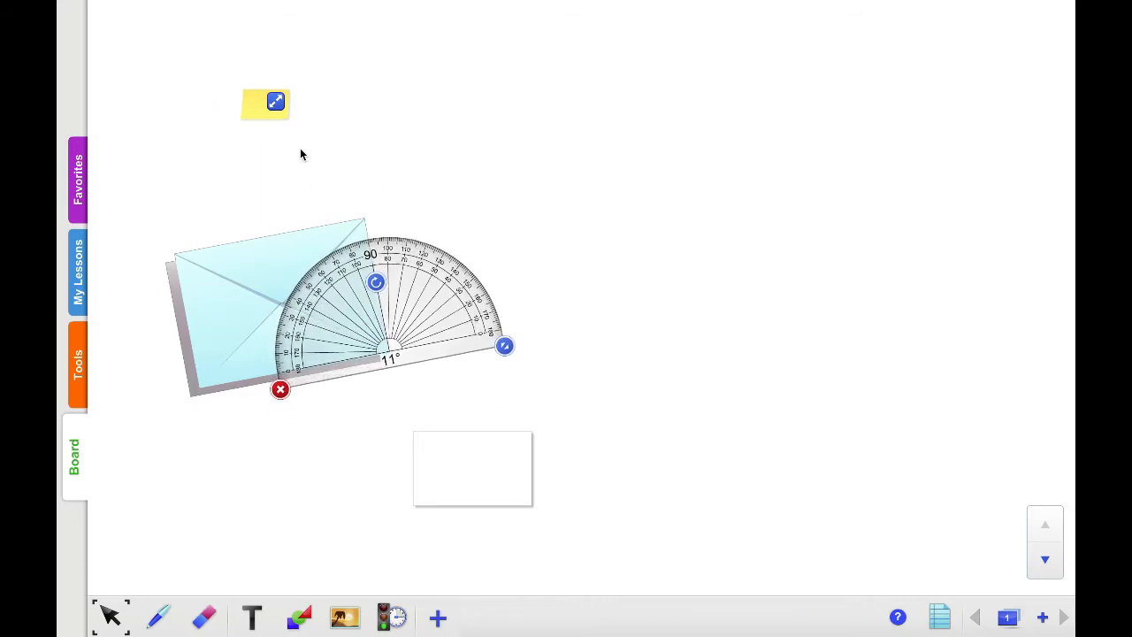
pyautogui.click(263, 112)
pyautogui.click(275, 103)
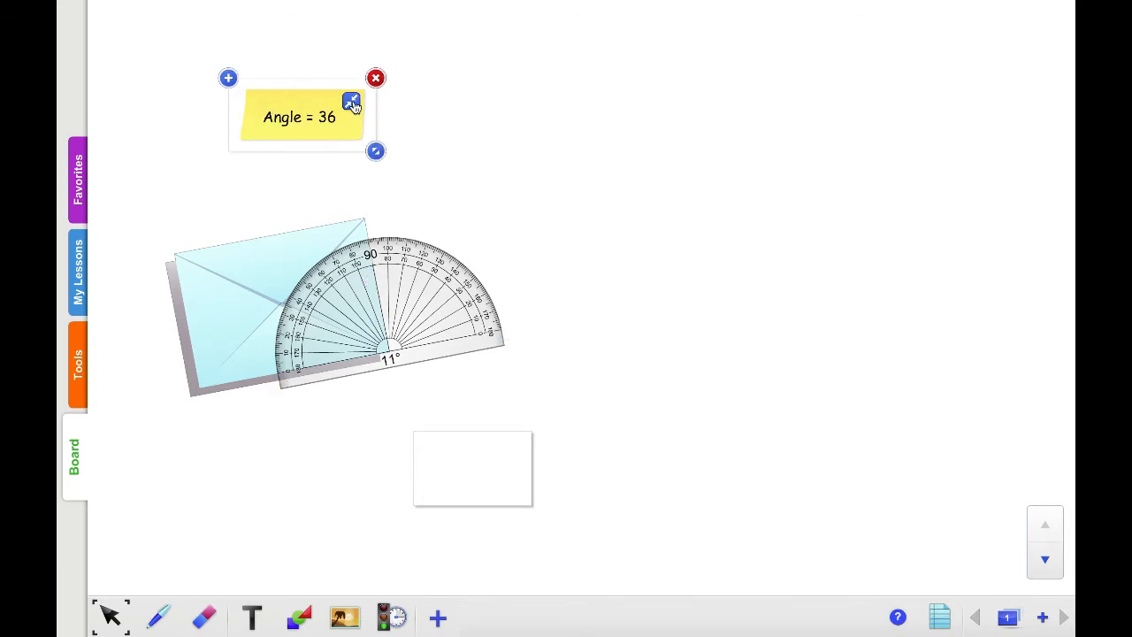
# Collapse the sticky note and move the protractor and magnifying glass clear of the envelope.
pyautogui.click(351, 103)
pyautogui.moveTo(396, 313); pyautogui.dragTo(534, 297)
pyautogui.moveTo(483, 501); pyautogui.dragTo(572, 521)
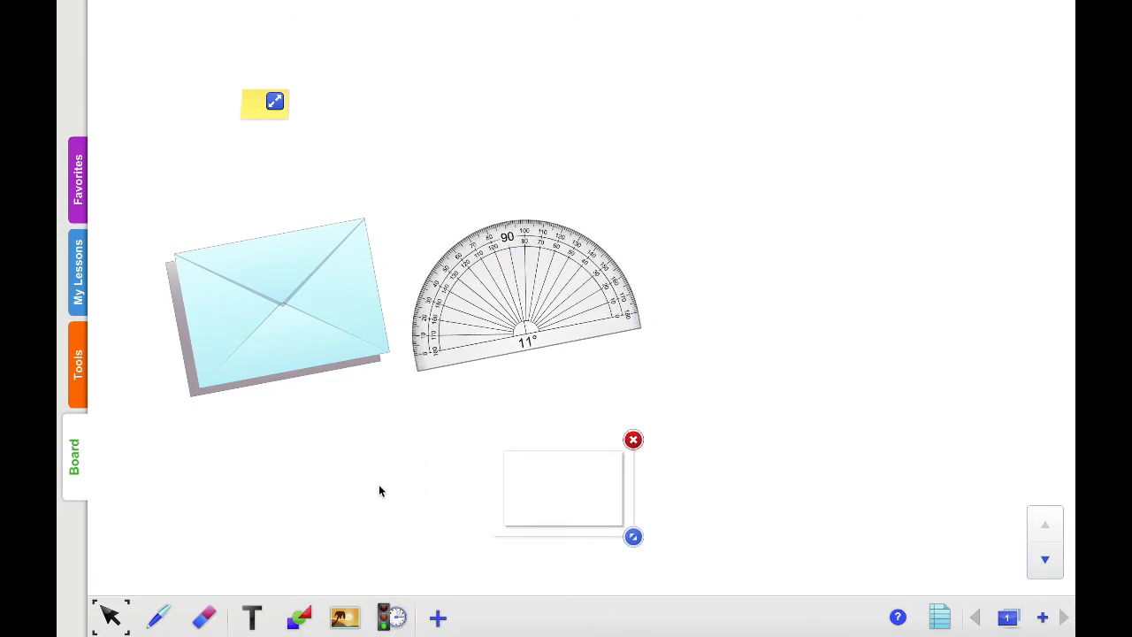
# Open the Google image search and search for "railway crossing sign".
pyautogui.click(348, 618)
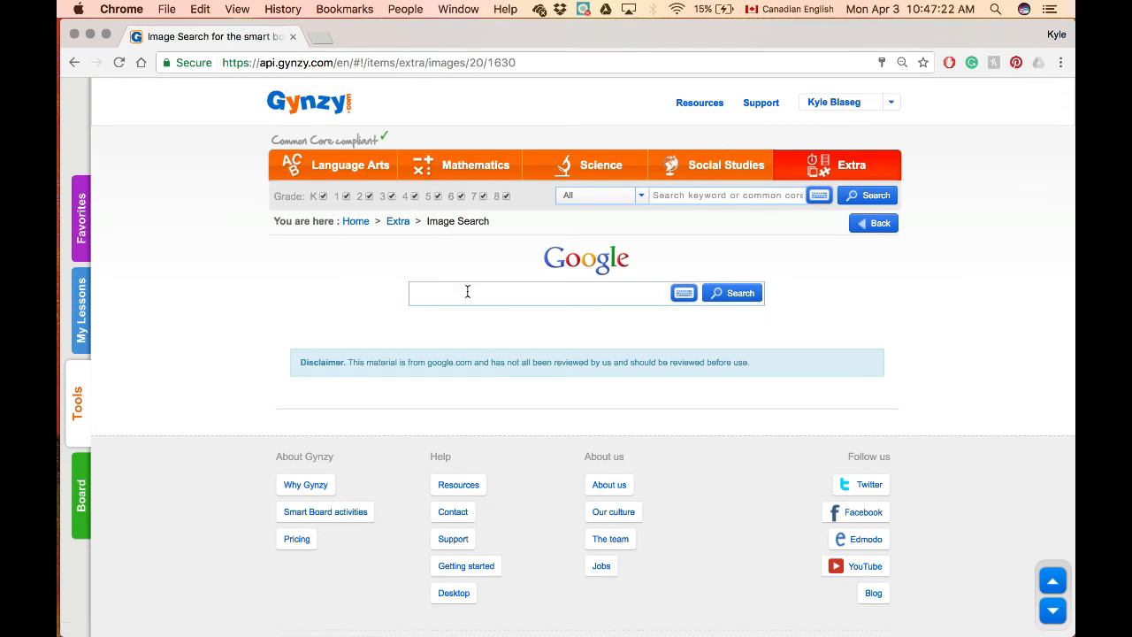
pyautogui.write('Railw')
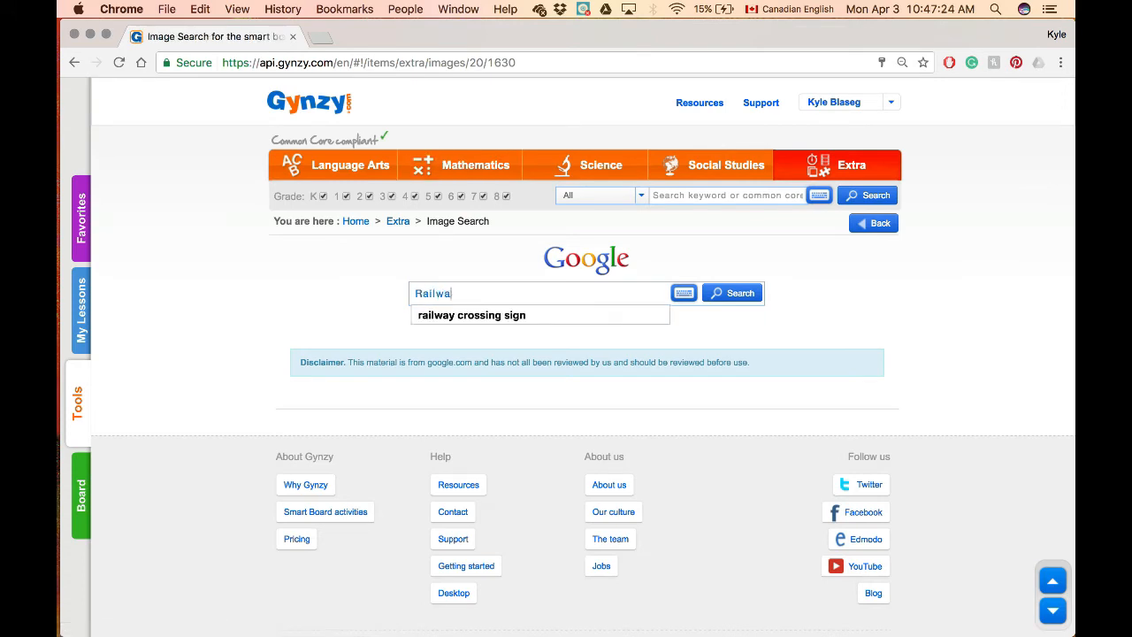
pyautogui.write('a')
pyautogui.press('Down')
pyautogui.press('Return')
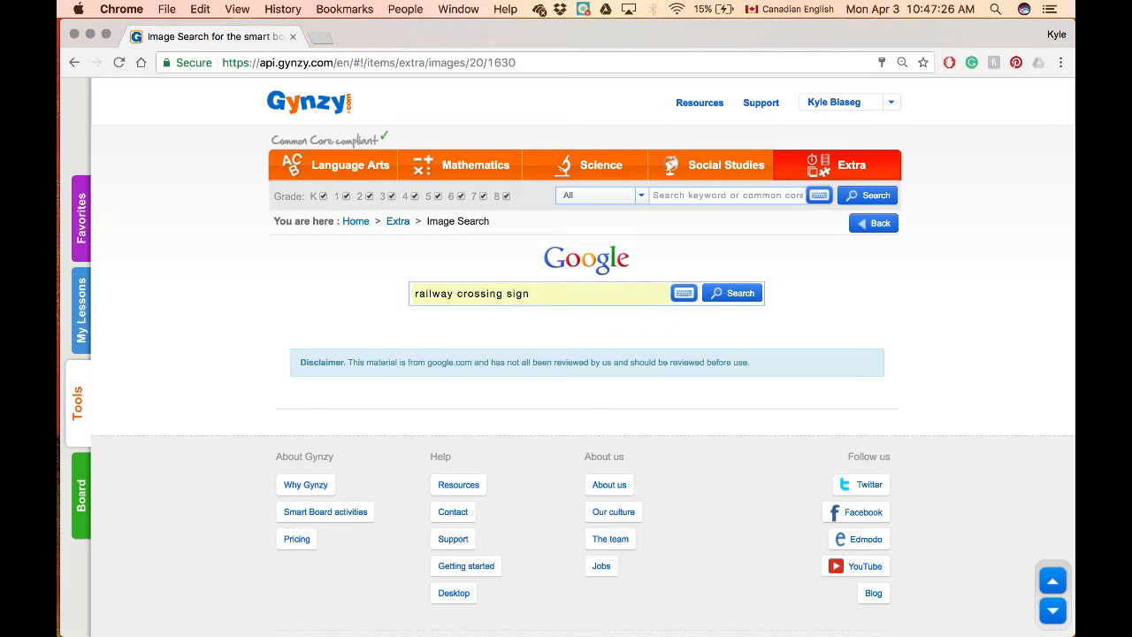
pyautogui.click(721, 294)
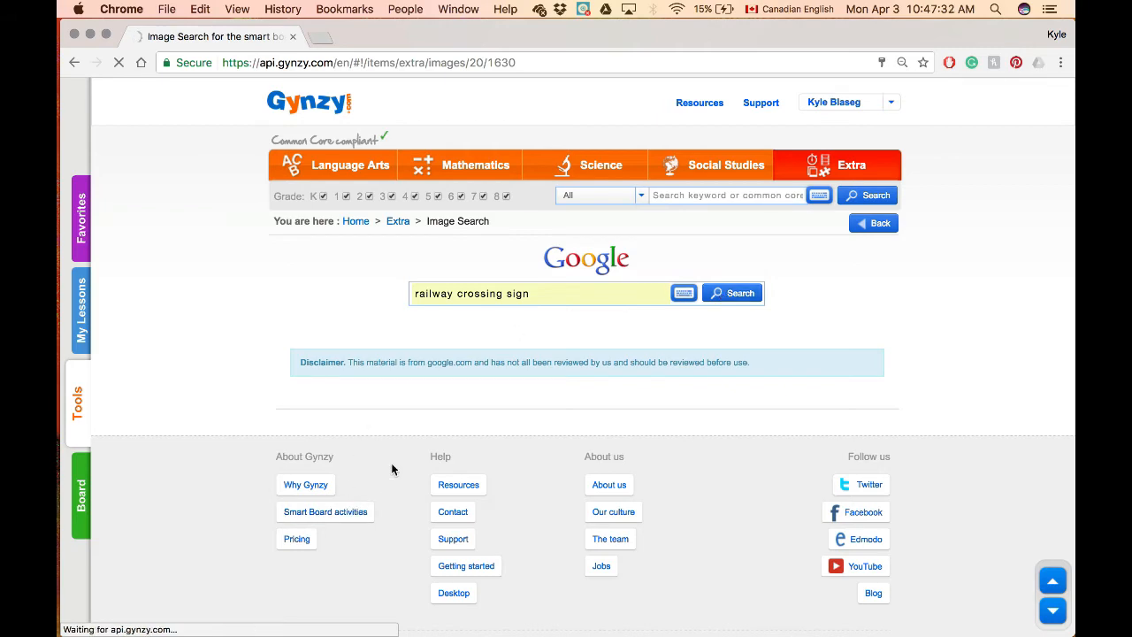
# Add the photo of the crossing signal with the "Stop on red signal" sign and move it to the board's right side.
pyautogui.scroll(-2, 533, 352)
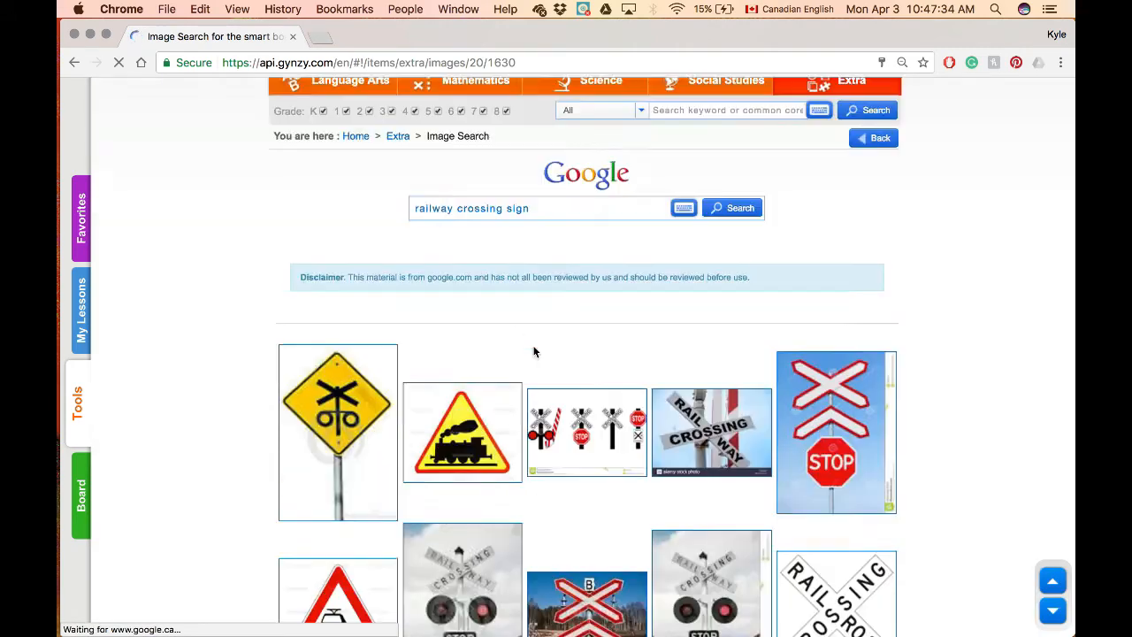
pyautogui.scroll(-5, 533, 352)
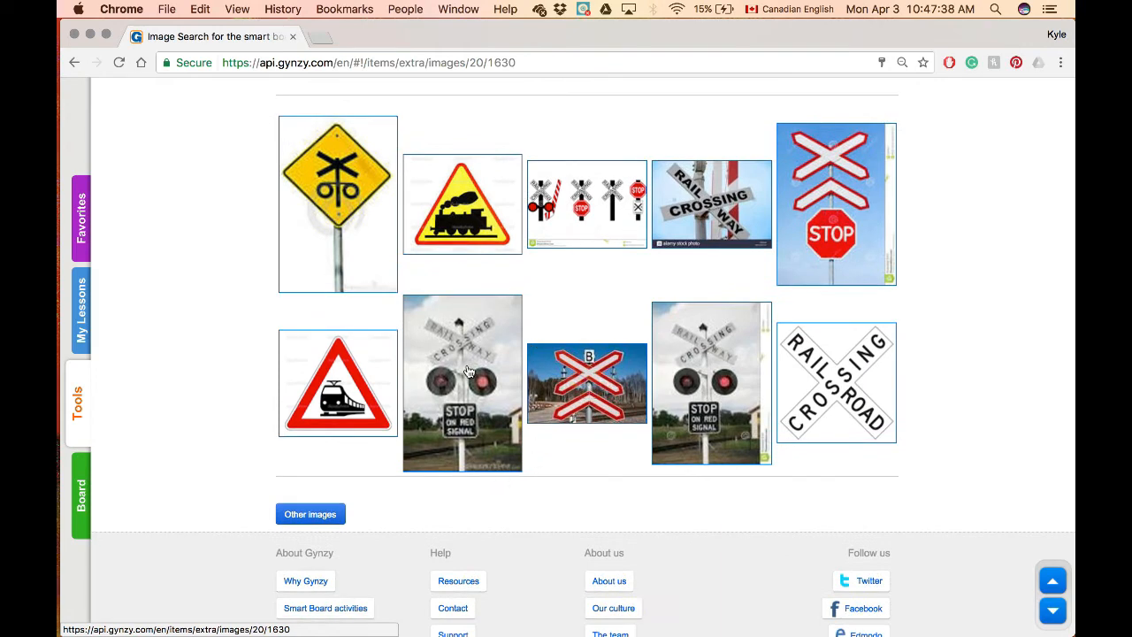
pyautogui.click(469, 371)
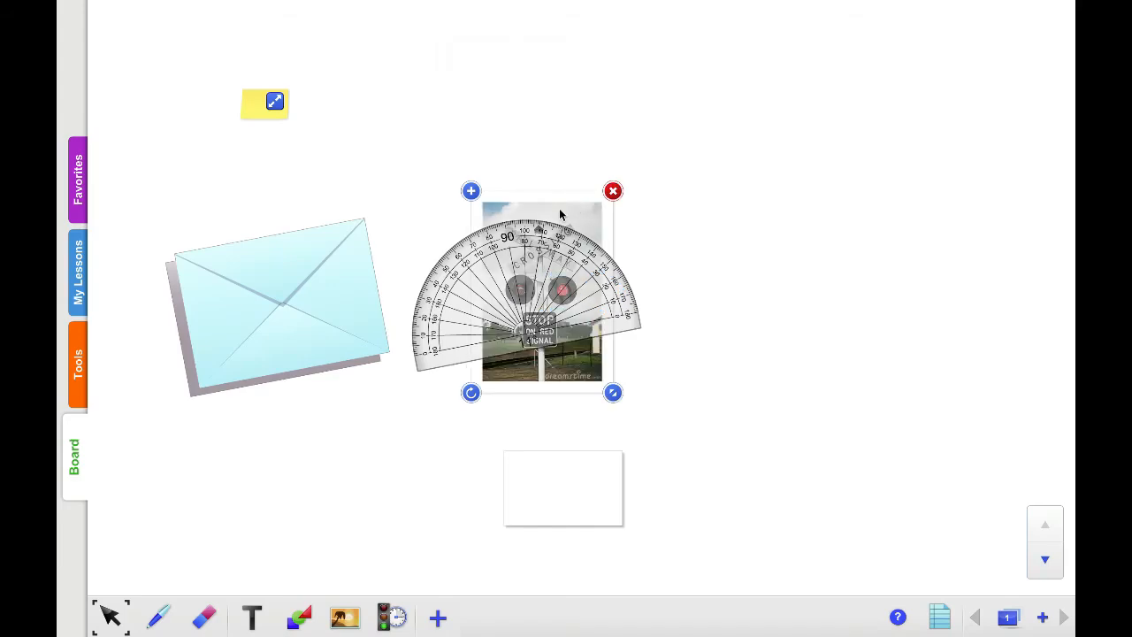
pyautogui.moveTo(566, 215); pyautogui.dragTo(878, 203)
# Lay the protractor over the railway crossing sign, rotated to 31°, and bring the enlarged magnifying glass onto it.
pyautogui.moveTo(533, 268); pyautogui.dragTo(806, 188)
pyautogui.moveTo(560, 500); pyautogui.dragTo(848, 237)
pyautogui.moveTo(879, 283); pyautogui.dragTo(956, 356)
# Move the magnifying glass and protractor off the crossing photo to the middle of the board and shrink the magnifying glass.
pyautogui.moveTo(839, 260); pyautogui.dragTo(604, 399)
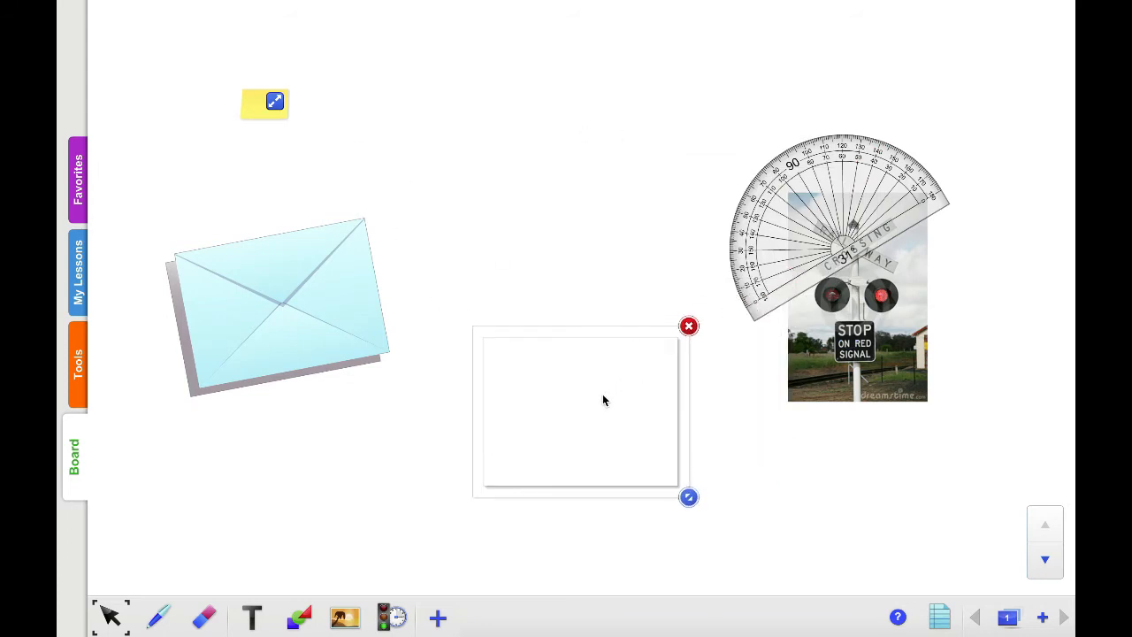
pyautogui.moveTo(848, 221); pyautogui.dragTo(601, 231)
pyautogui.click(392, 616)
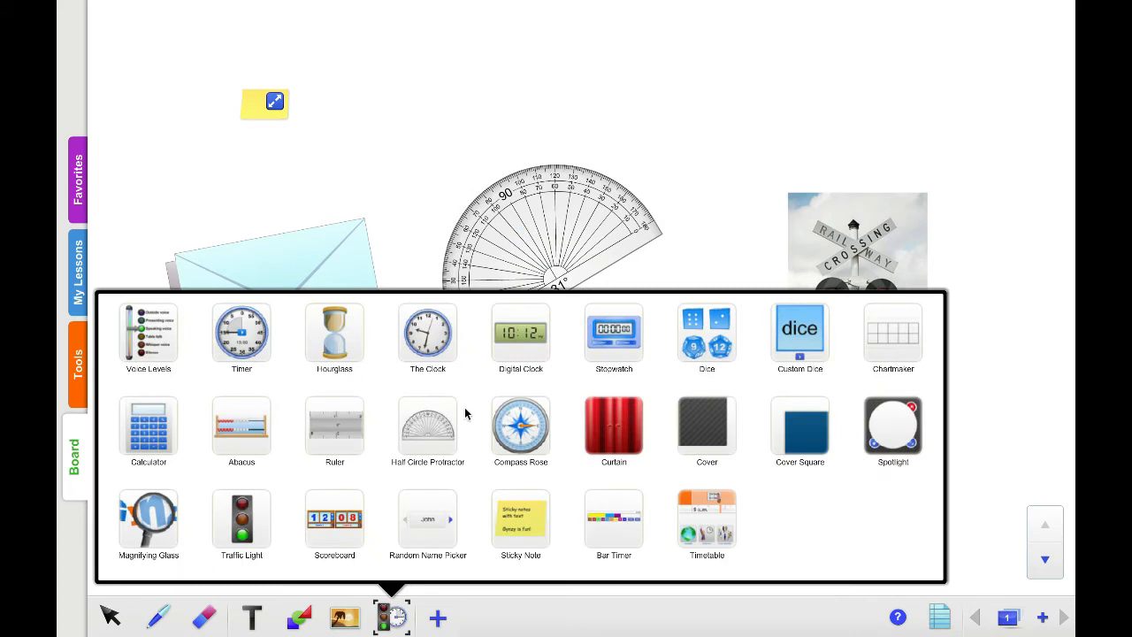
pyautogui.click(467, 129)
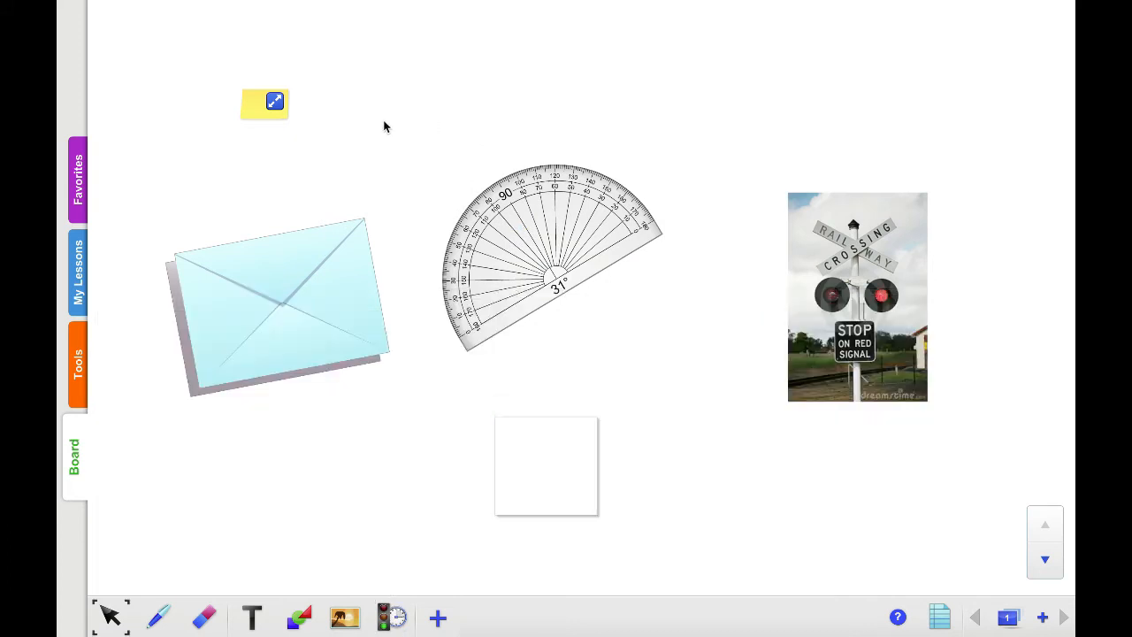
# Expand the envelope's sticky note, duplicate it and place the copy above the railway crossing photo.
pyautogui.click(275, 103)
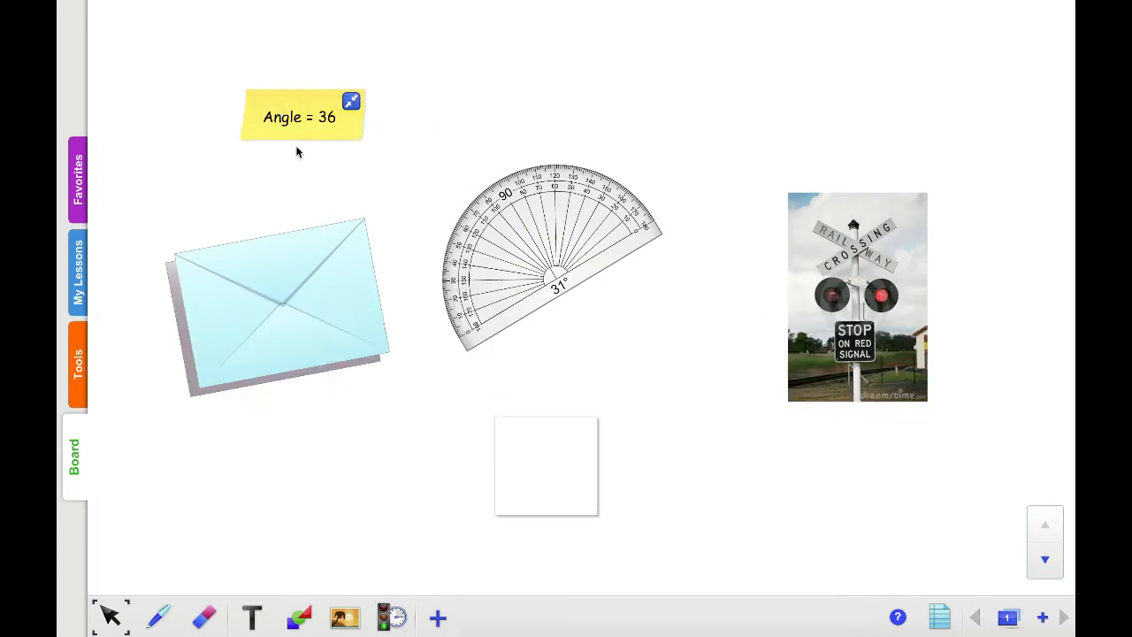
pyautogui.click(295, 120)
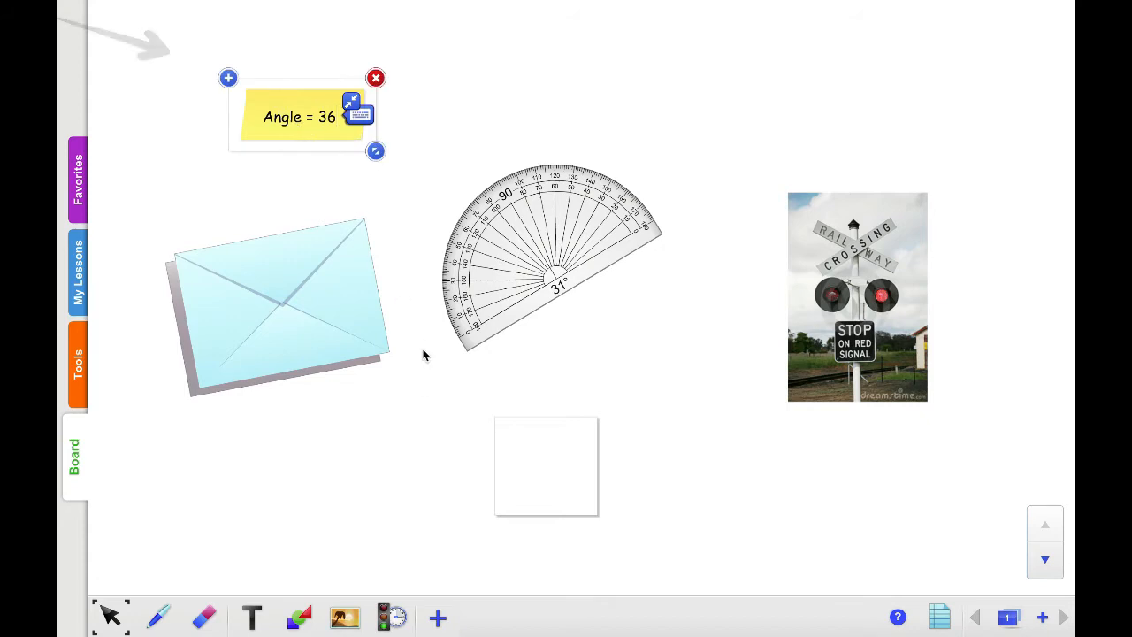
pyautogui.click(228, 79)
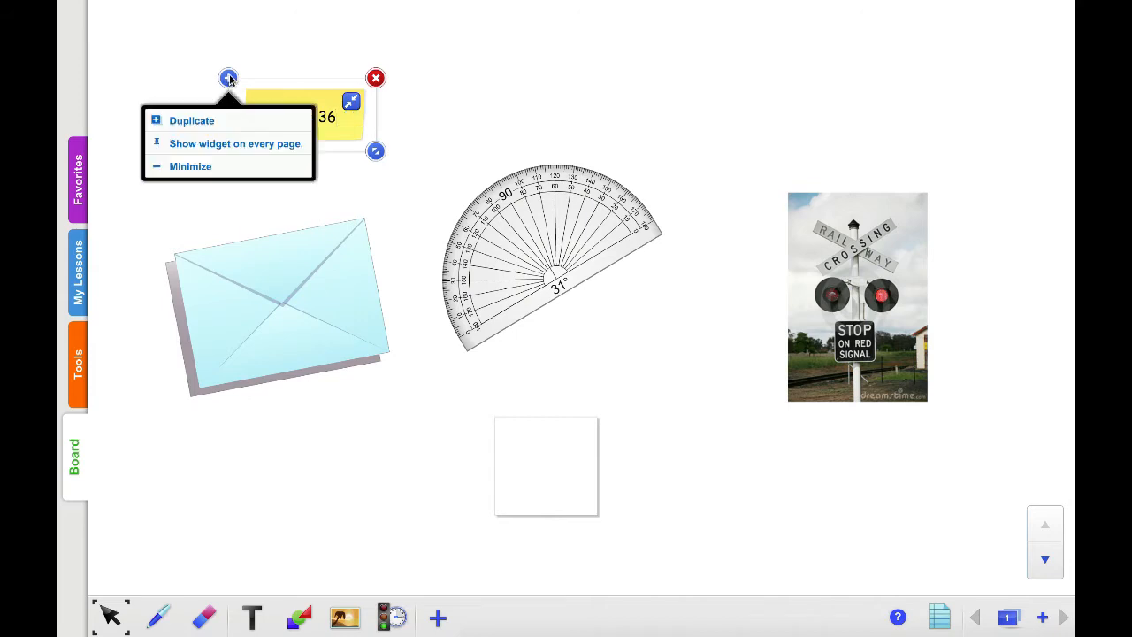
pyautogui.click(209, 126)
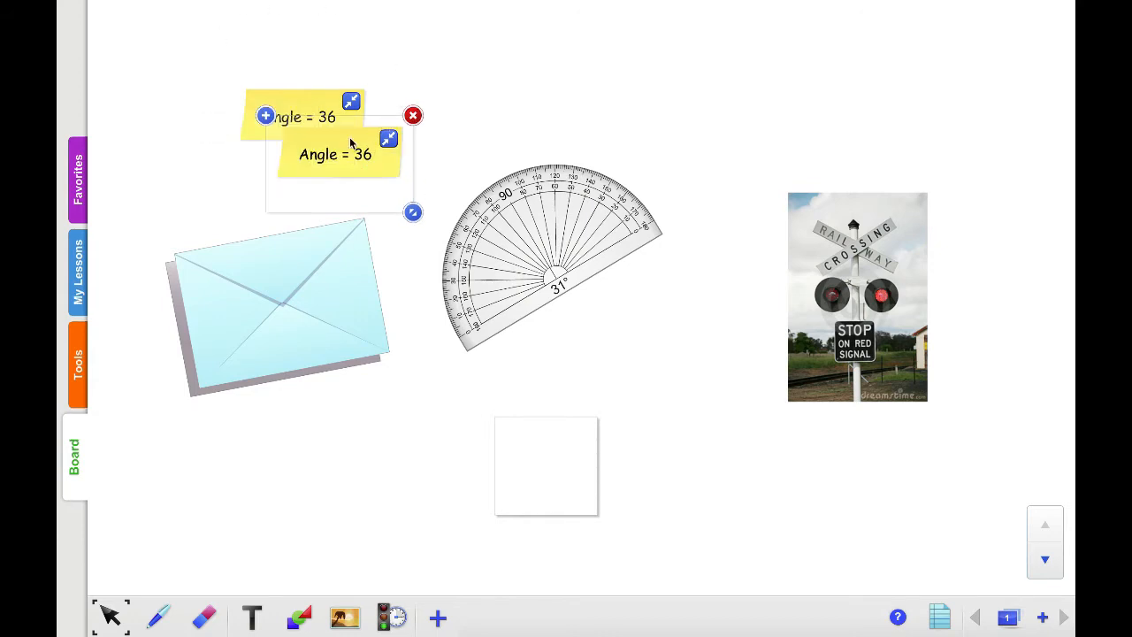
pyautogui.moveTo(350, 142); pyautogui.dragTo(865, 86)
# Change the text of the duplicated sticky note to "Angle = 60".
pyautogui.click(894, 106)
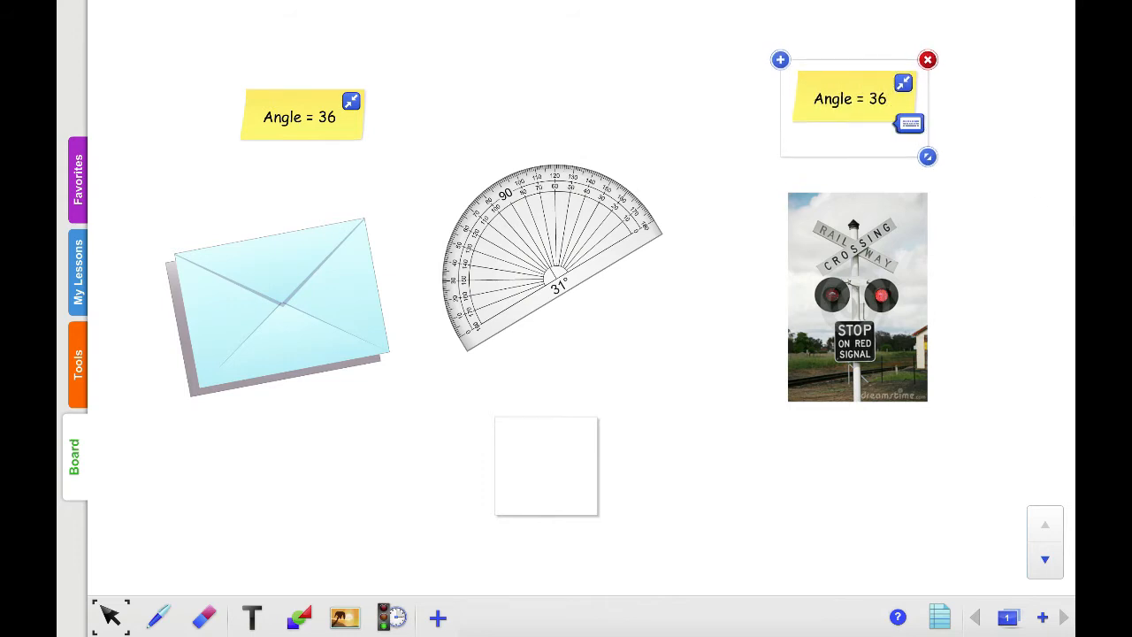
pyautogui.press('BackSpace')
pyautogui.press('BackSpace')
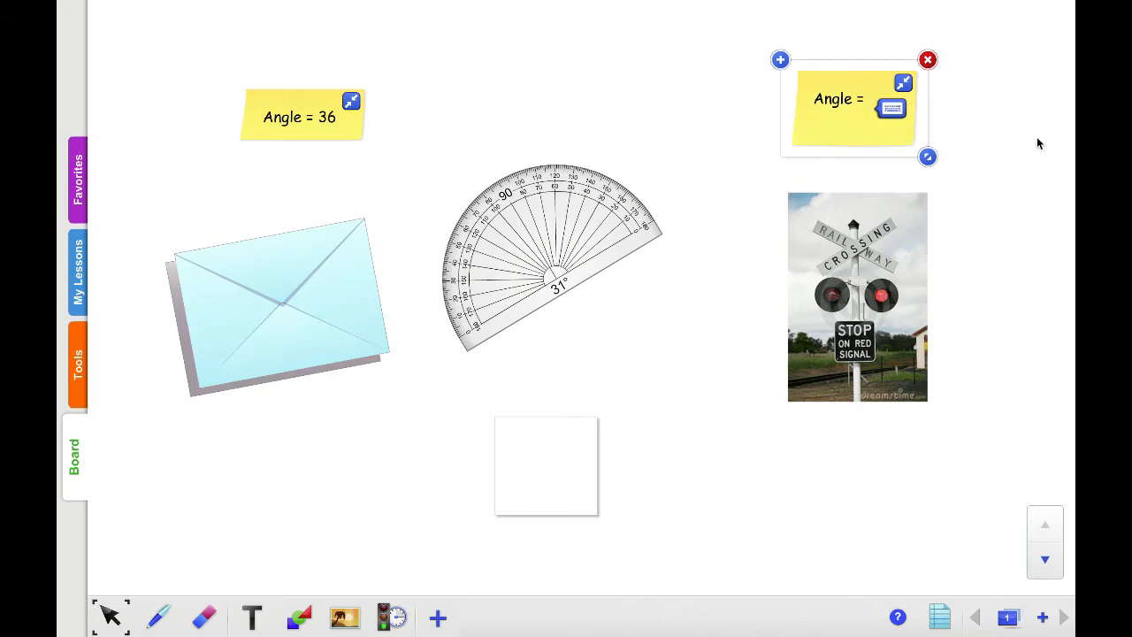
pyautogui.write('60')
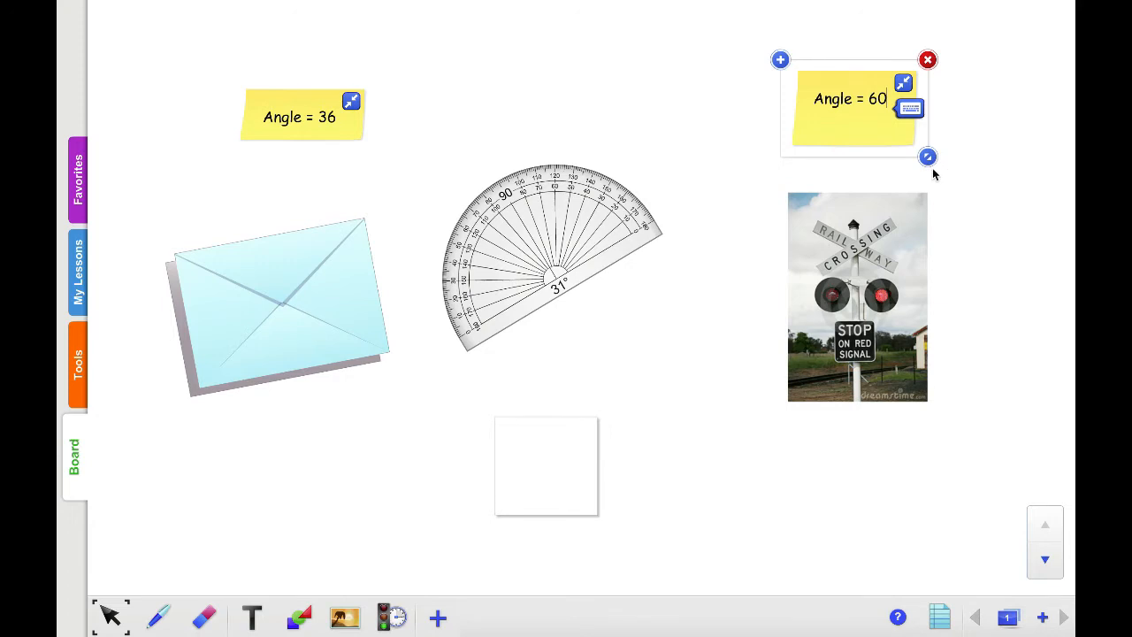
# Collapse both sticky notes and centre the duplicated one above the railway crossing photo.
pyautogui.click(355, 102)
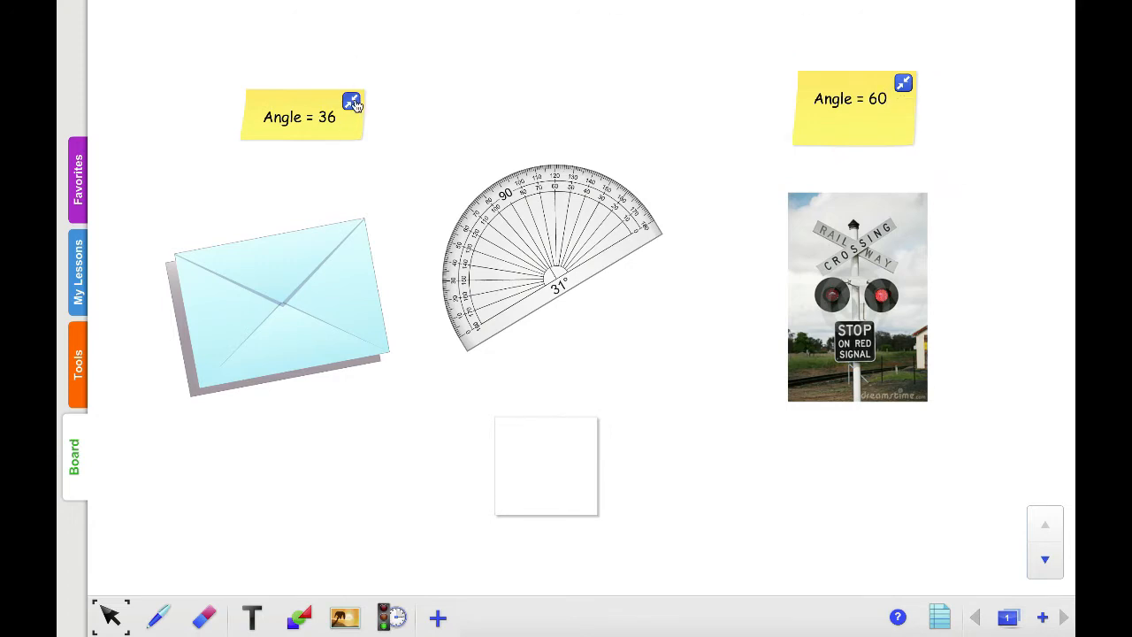
pyautogui.click(903, 85)
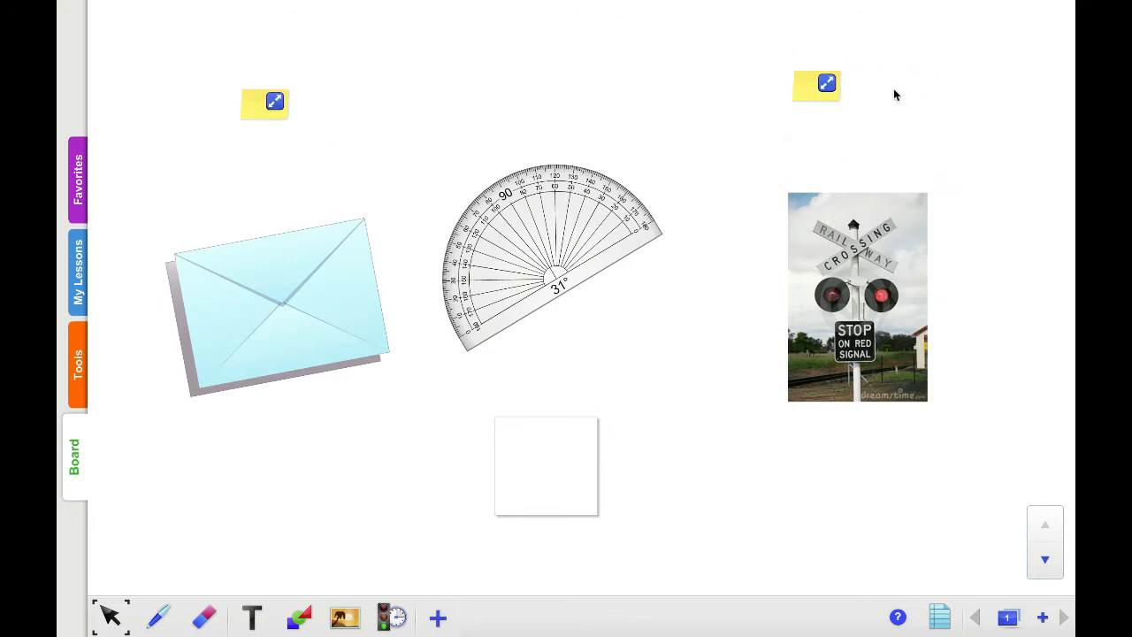
pyautogui.click(816, 94)
pyautogui.moveTo(816, 94); pyautogui.dragTo(868, 89)
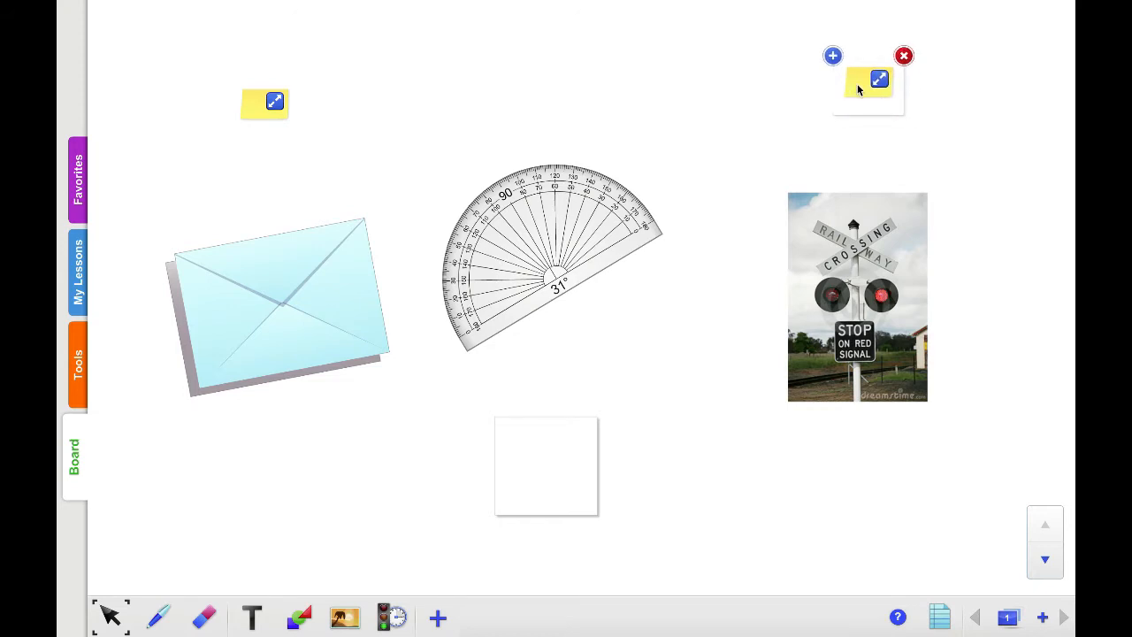
# Adjust the positions of the protractor and the envelope slightly on the board.
pyautogui.moveTo(537, 218); pyautogui.dragTo(565, 241)
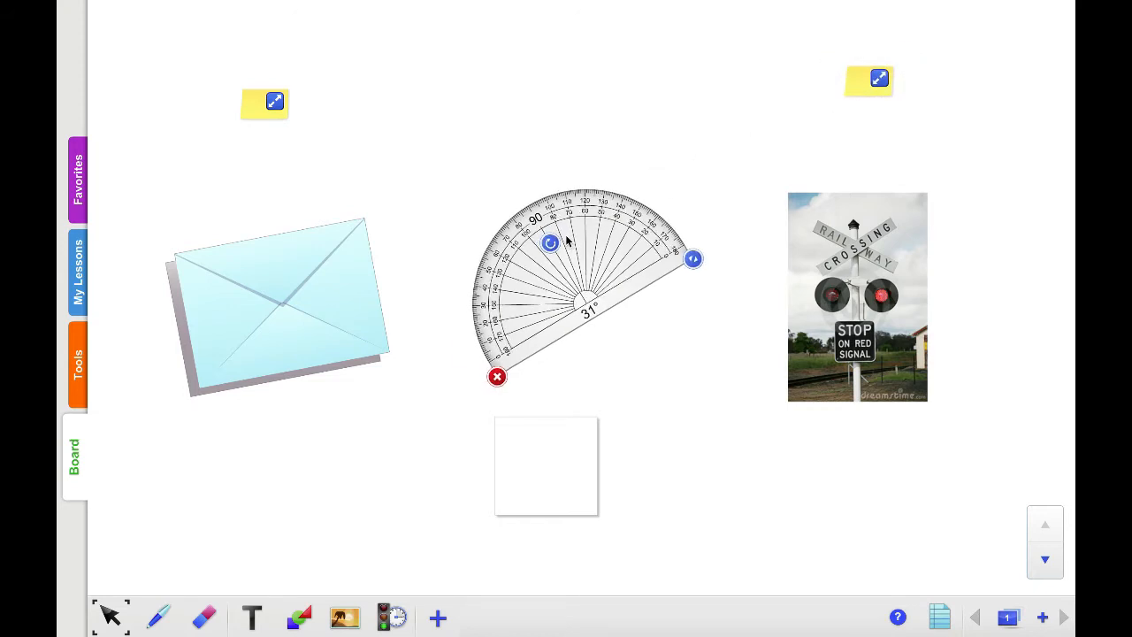
pyautogui.moveTo(271, 341)
pyautogui.mouseDown()
pyautogui.moveTo(245, 343)
pyautogui.moveTo(262, 340)
pyautogui.mouseUp()
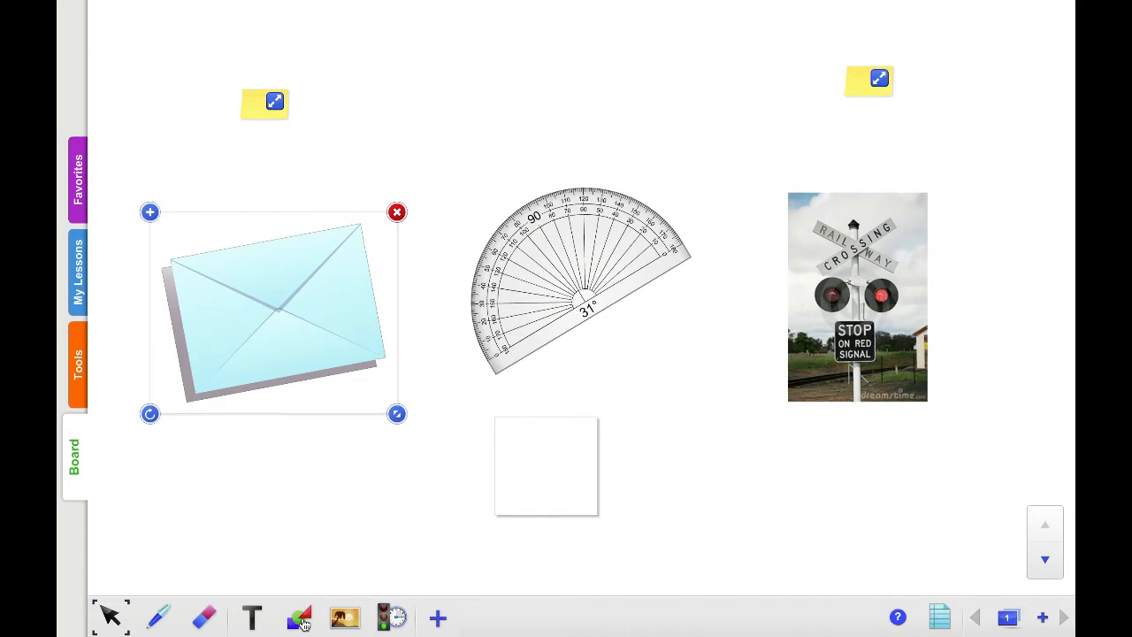
# Add a Cover from the classroom tools and move it over the railway crossing photo.
pyautogui.click(394, 618)
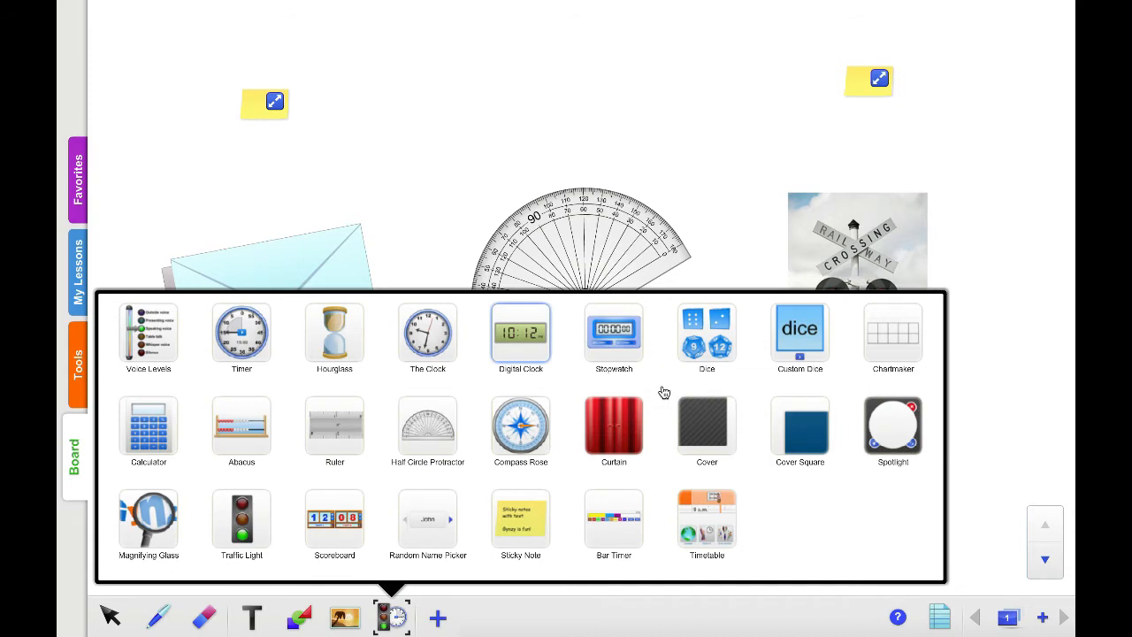
pyautogui.click(711, 429)
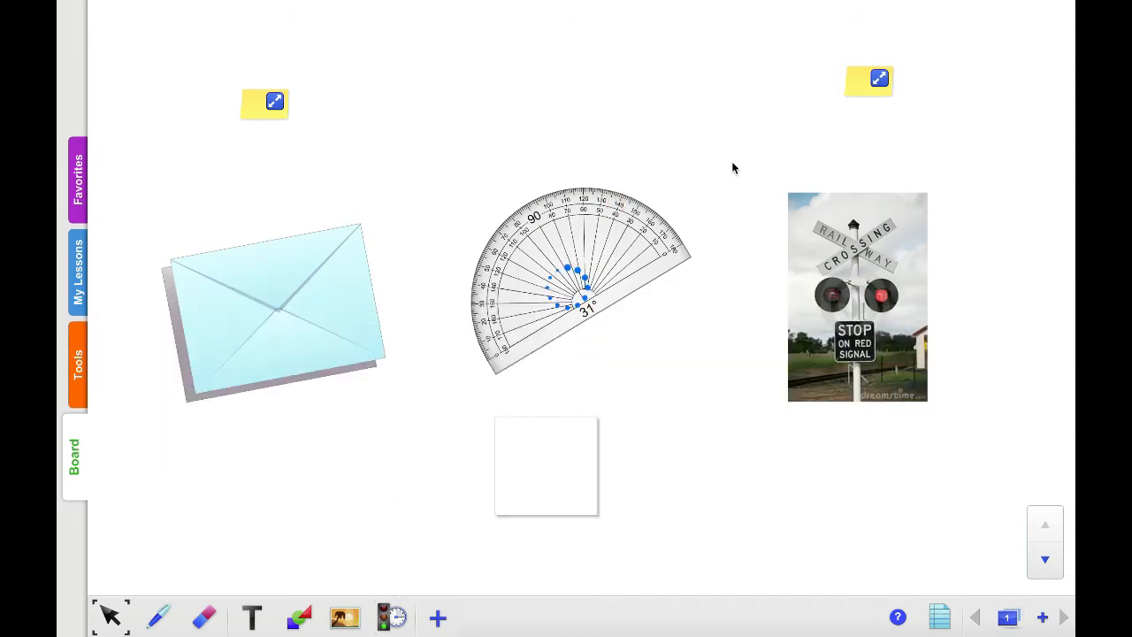
pyautogui.moveTo(673, 307); pyautogui.dragTo(886, 302)
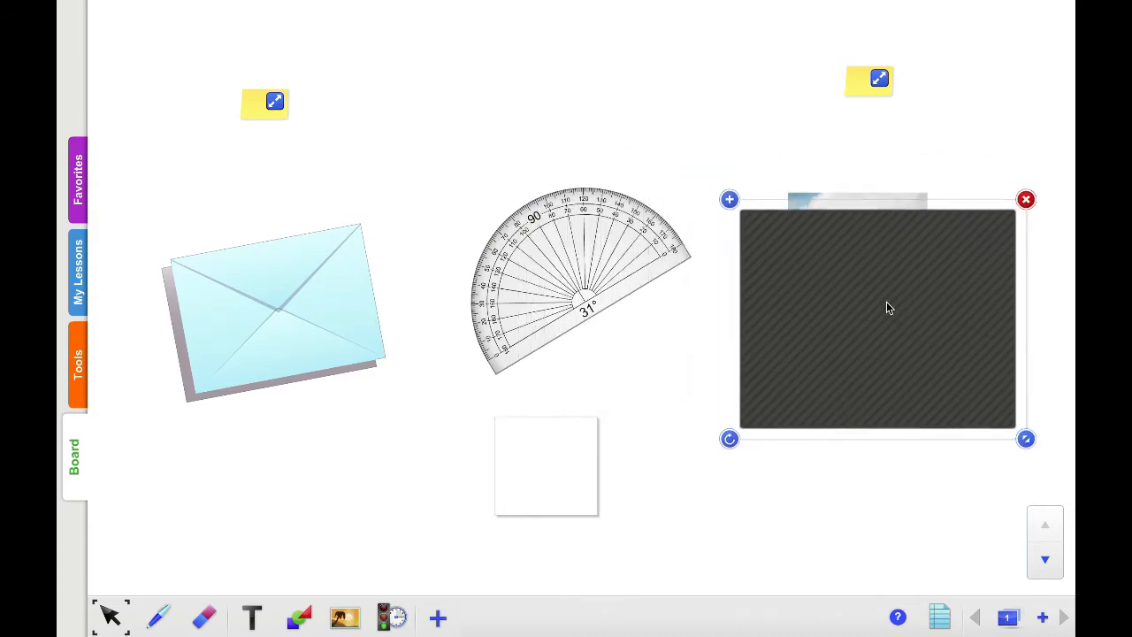
# Resize and position the cover to hide the railway crossing photo, and place a resized duplicate over the envelope.
pyautogui.moveTo(1028, 445); pyautogui.dragTo(954, 469)
pyautogui.moveTo(804, 328); pyautogui.dragTo(824, 279)
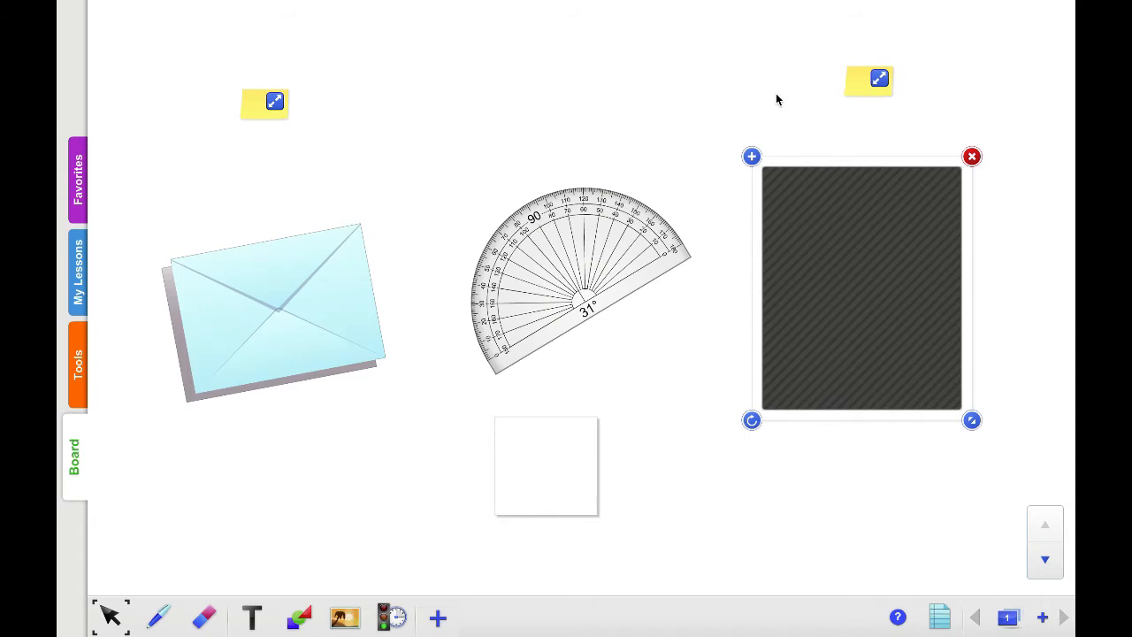
pyautogui.click(752, 157)
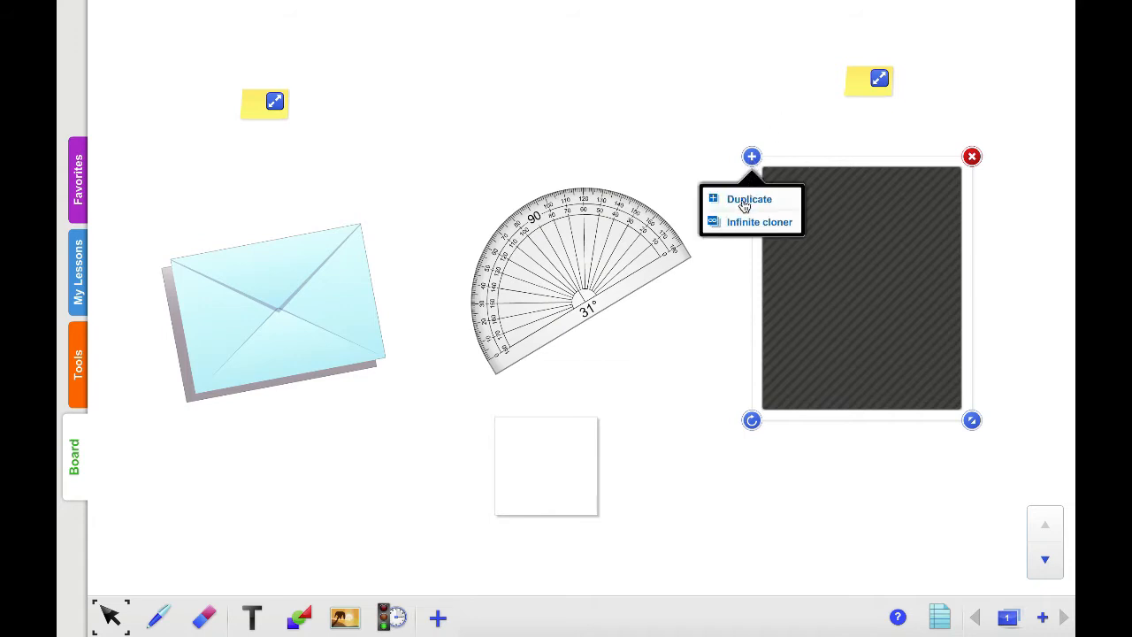
pyautogui.click(750, 200)
pyautogui.moveTo(797, 321); pyautogui.dragTo(197, 320)
pyautogui.moveTo(333, 461); pyautogui.dragTo(410, 419)
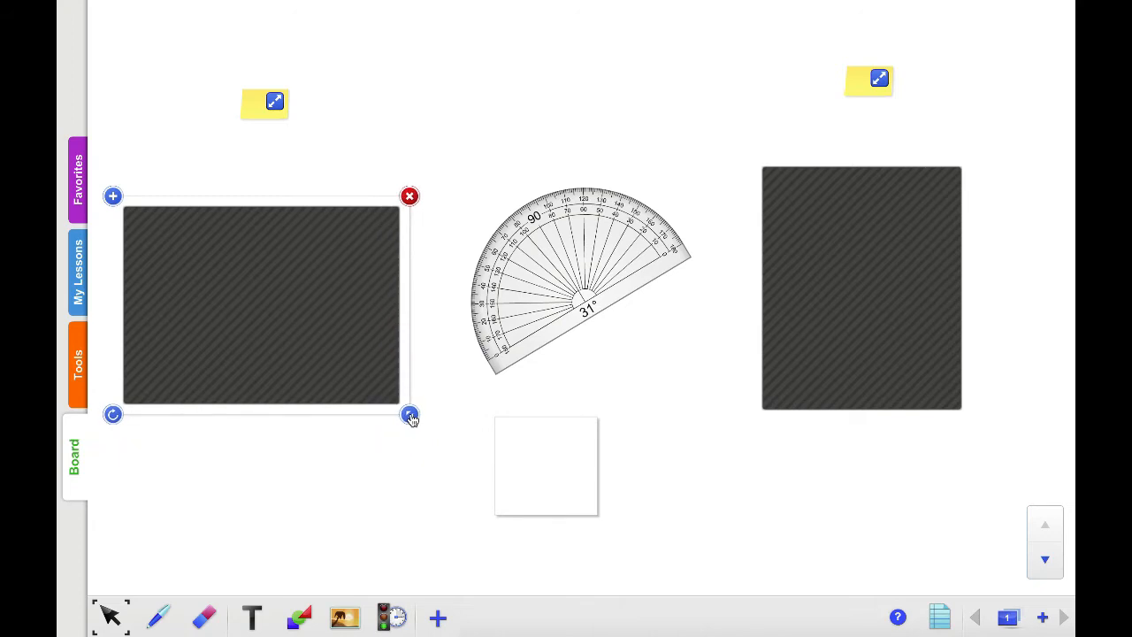
# Lower the sticky note above the railway crossing cover slightly and shift the magnifying glass down and to the right.
pyautogui.moveTo(858, 96); pyautogui.dragTo(859, 119)
pyautogui.moveTo(544, 489); pyautogui.dragTo(571, 513)
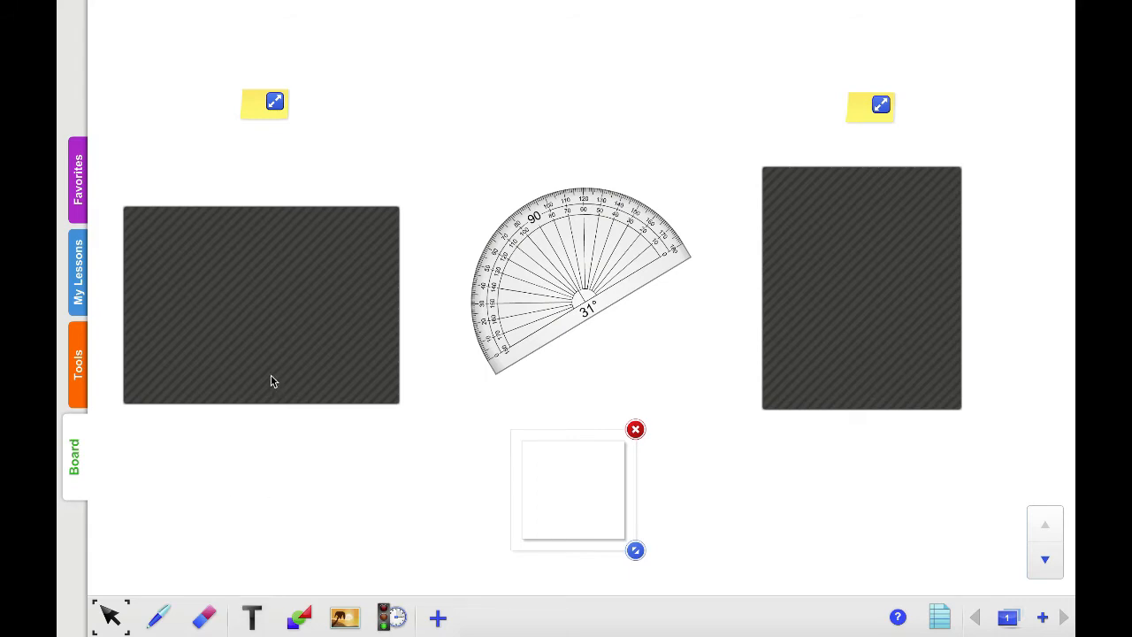
pyautogui.click(255, 619)
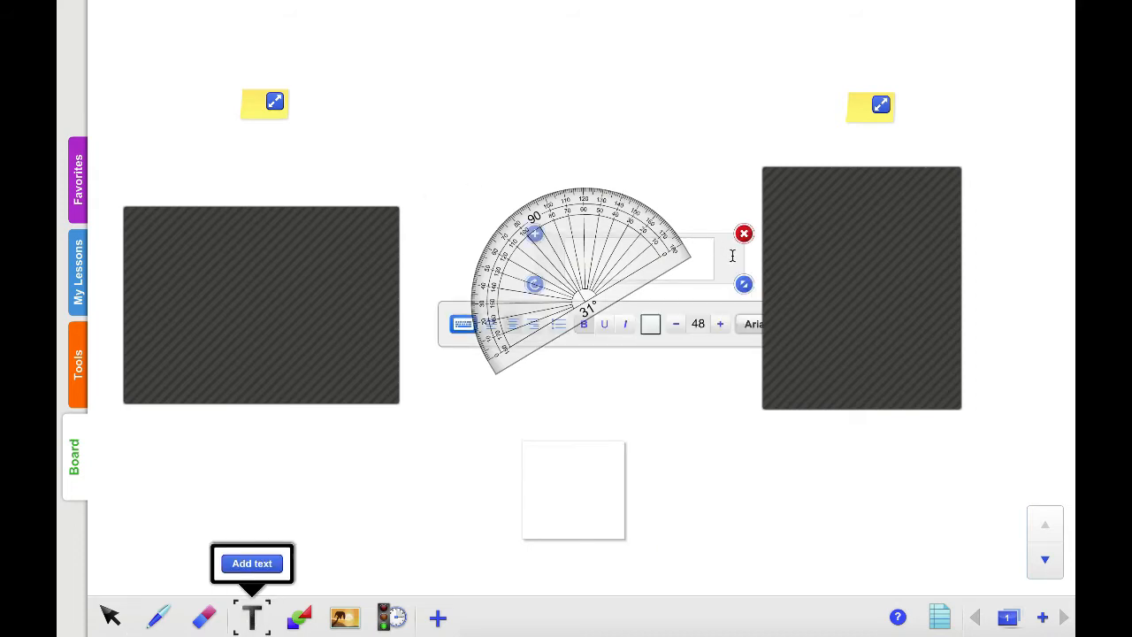
pyautogui.moveTo(734, 262); pyautogui.dragTo(676, 70)
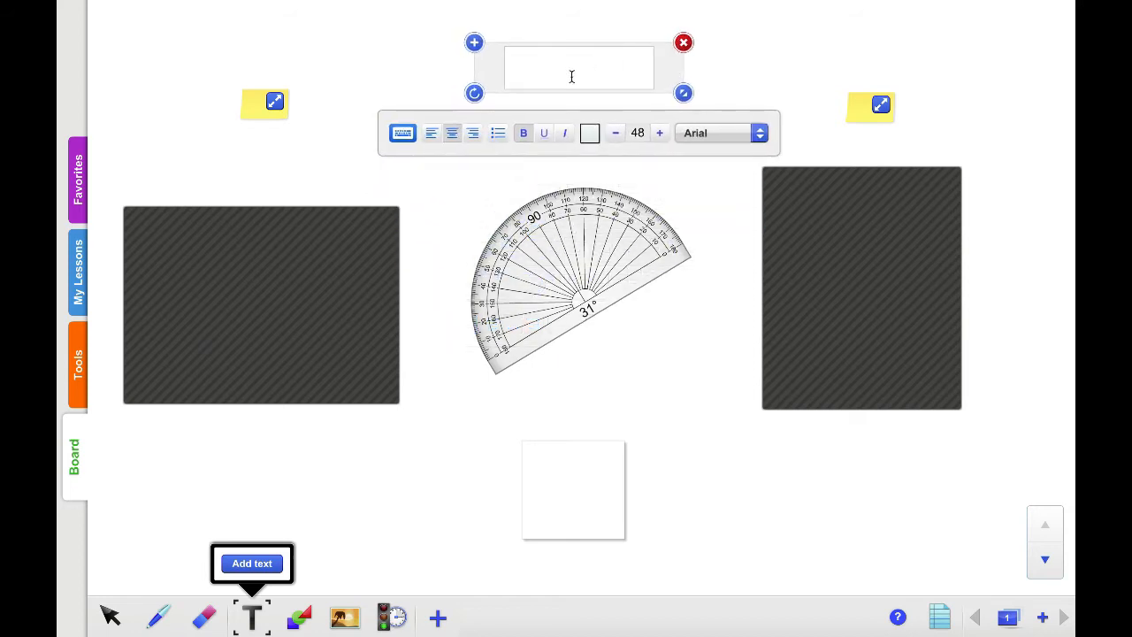
pyautogui.click(591, 134)
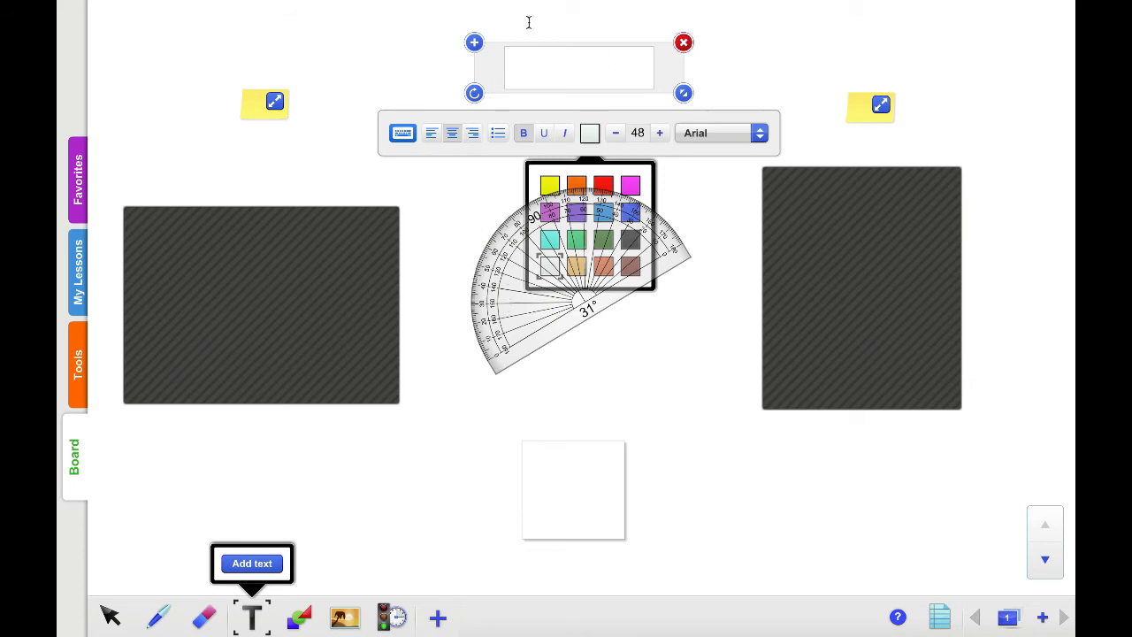
pyautogui.click(590, 133)
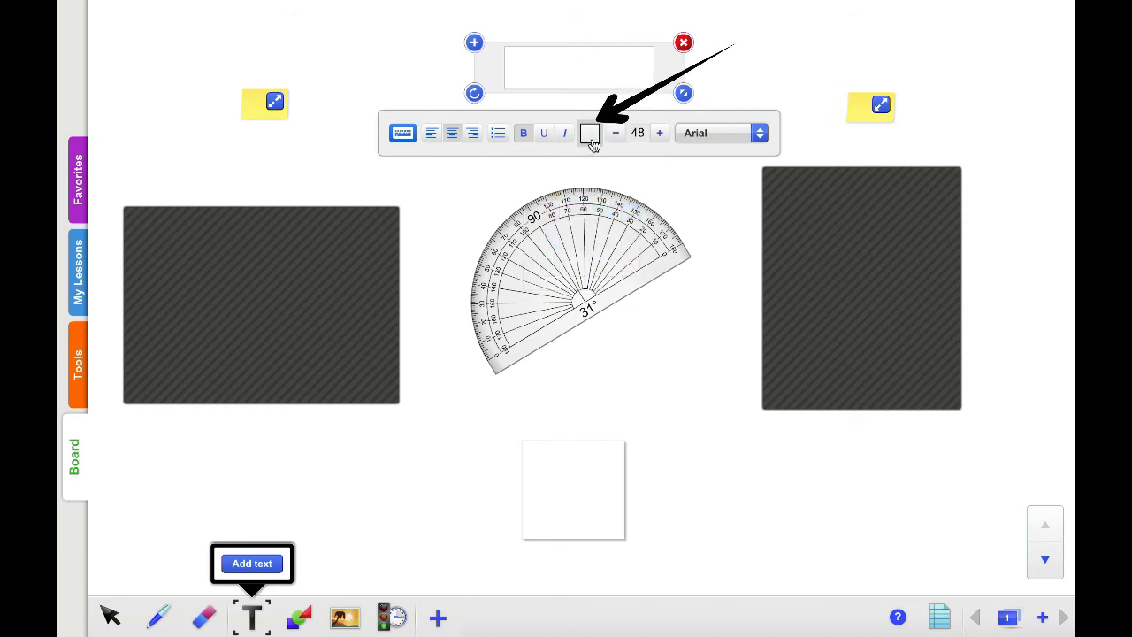
pyautogui.click(590, 134)
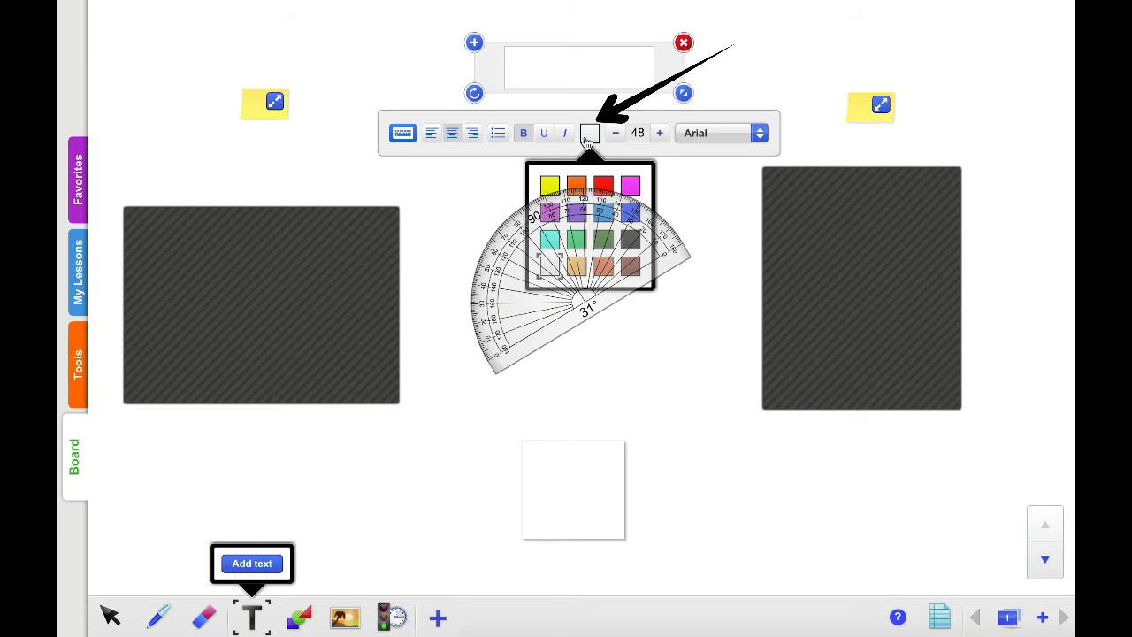
pyautogui.click(590, 134)
pyautogui.click(589, 133)
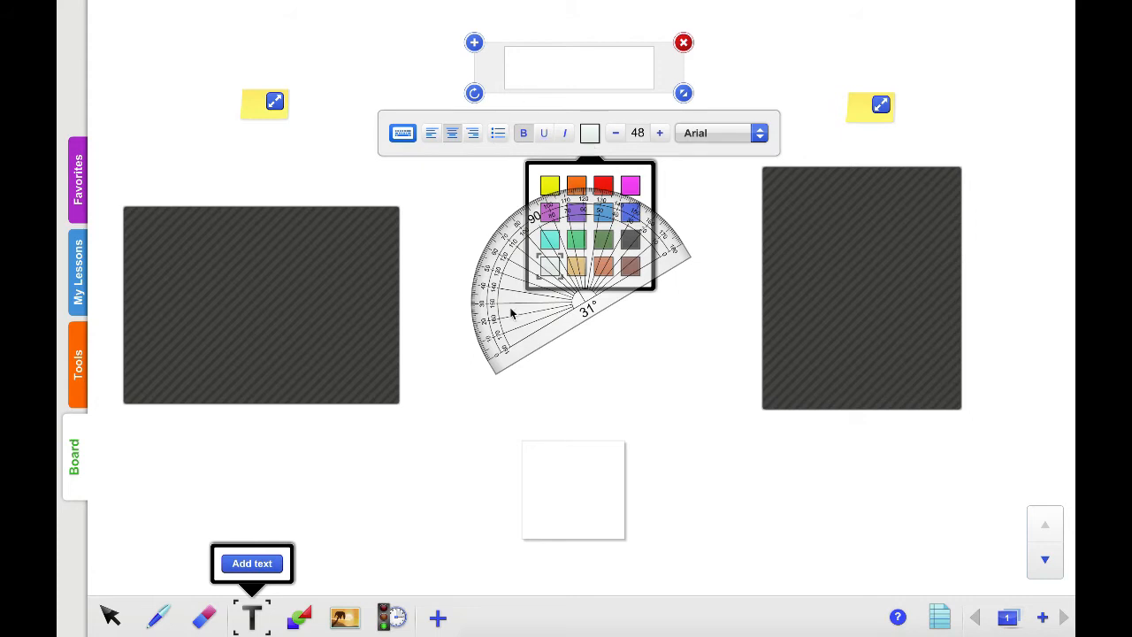
pyautogui.click(110, 617)
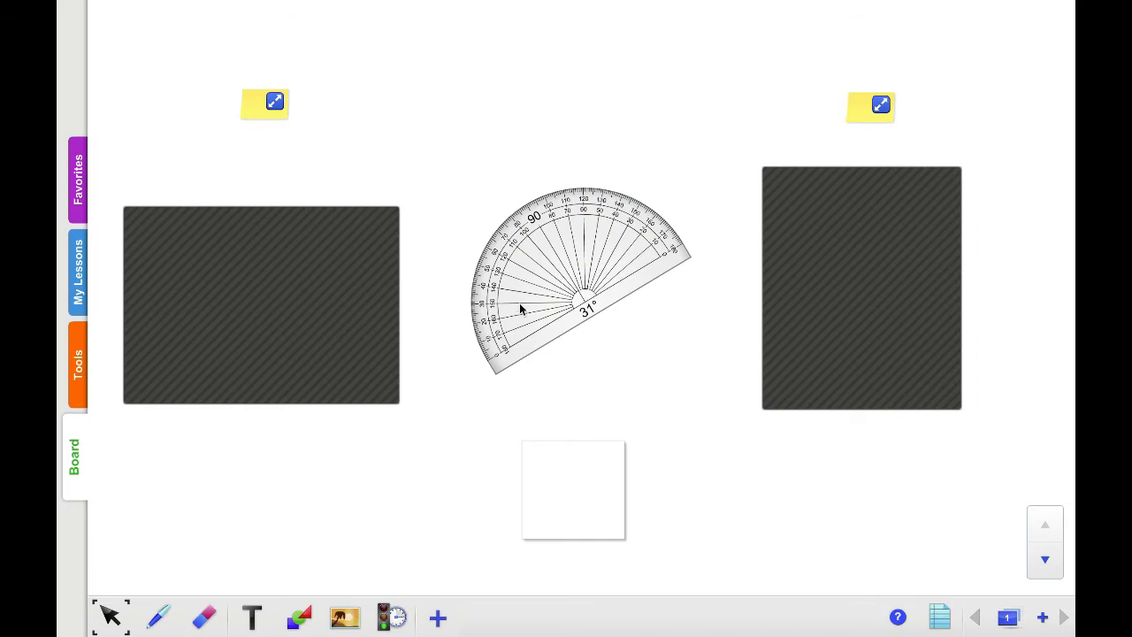
# Move the protractor out of the way and add the title "Angles!" in black text at the top centre of the board.
pyautogui.moveTo(530, 262); pyautogui.dragTo(335, 505)
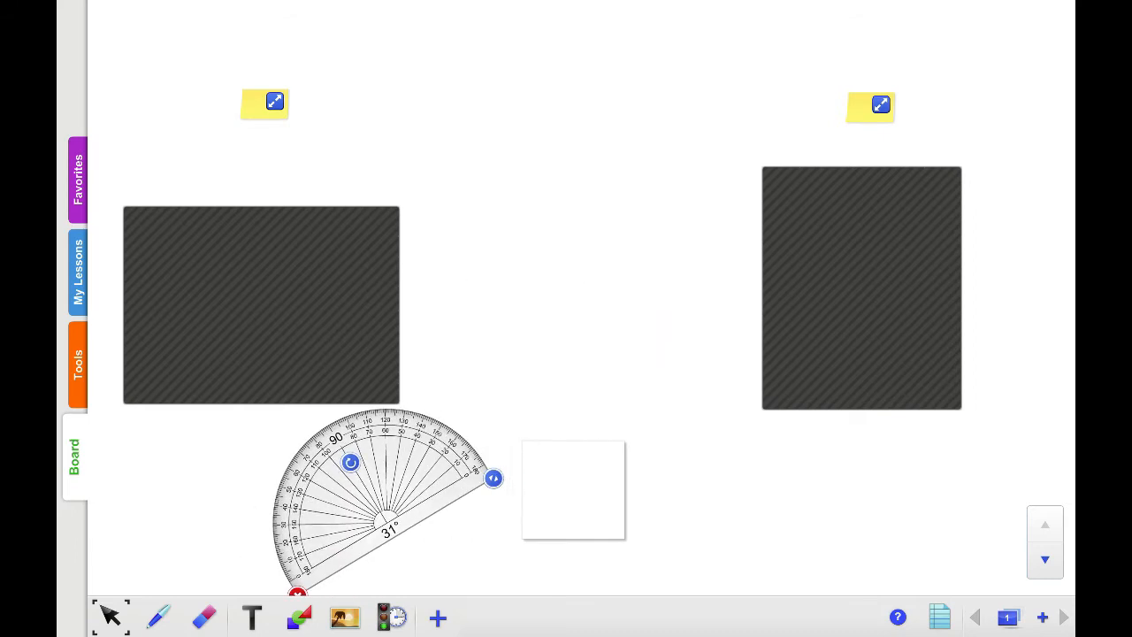
pyautogui.click(255, 617)
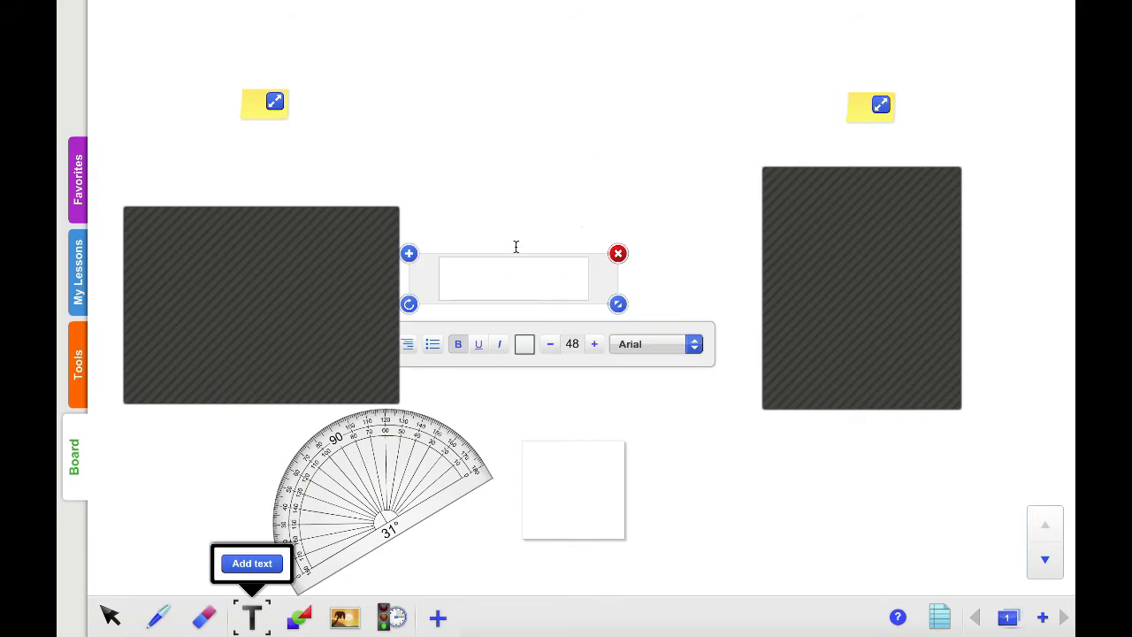
pyautogui.moveTo(606, 274); pyautogui.dragTo(644, 62)
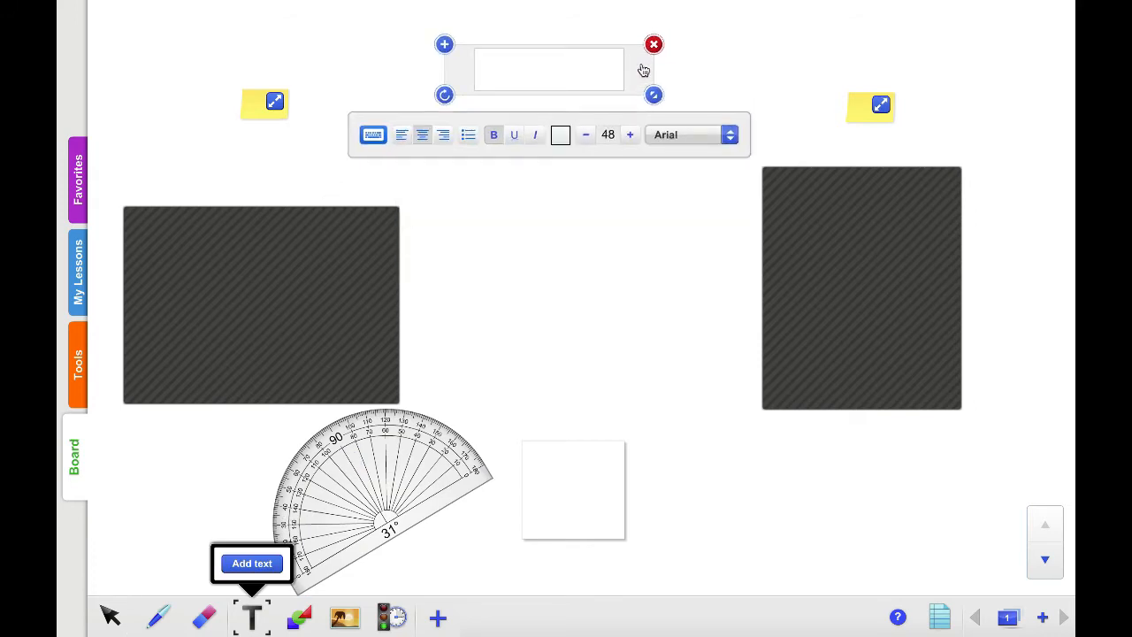
pyautogui.click(564, 133)
pyautogui.click(607, 240)
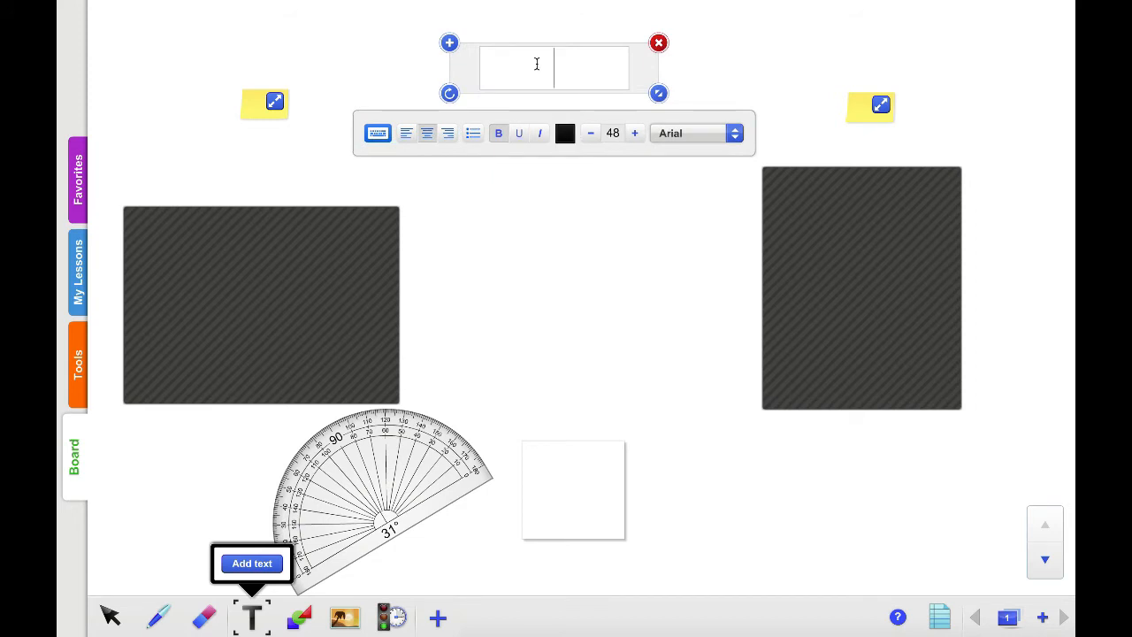
pyautogui.write('Angle')
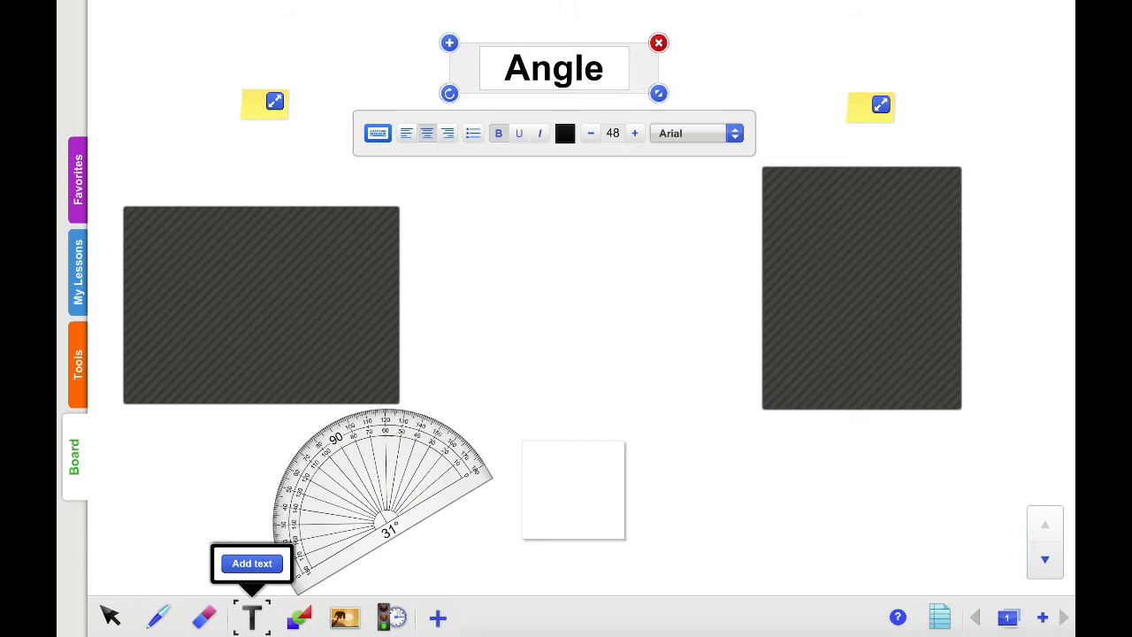
pyautogui.write('s!')
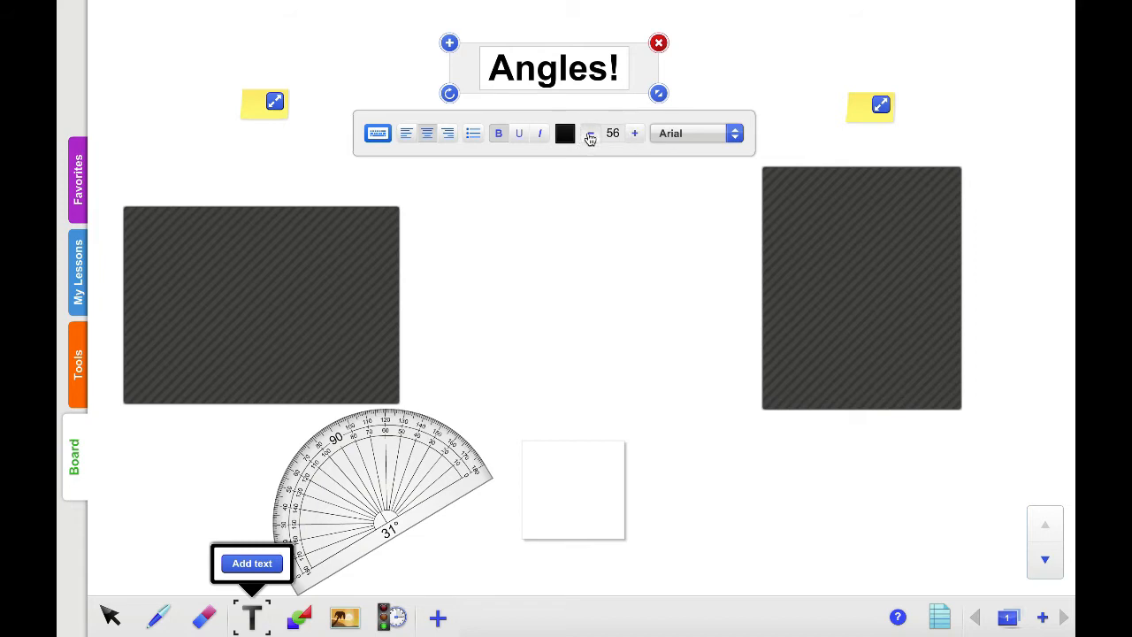
# Try font size 56 for the "Angles!" title and return it to 48.
pyautogui.doubleClick(550, 68)
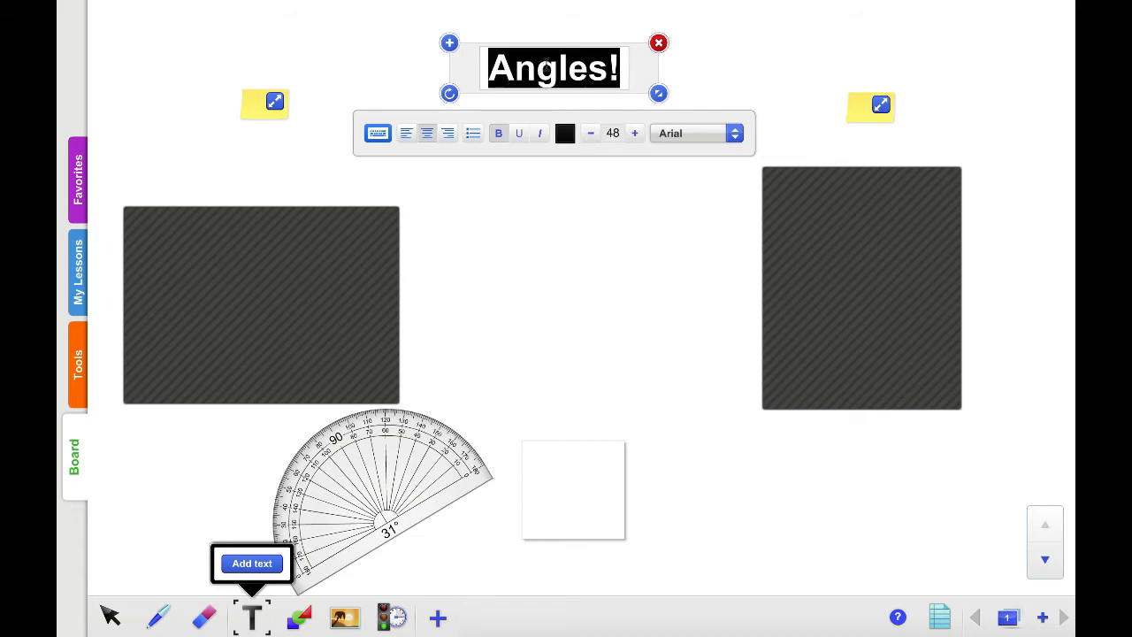
pyautogui.click(636, 133)
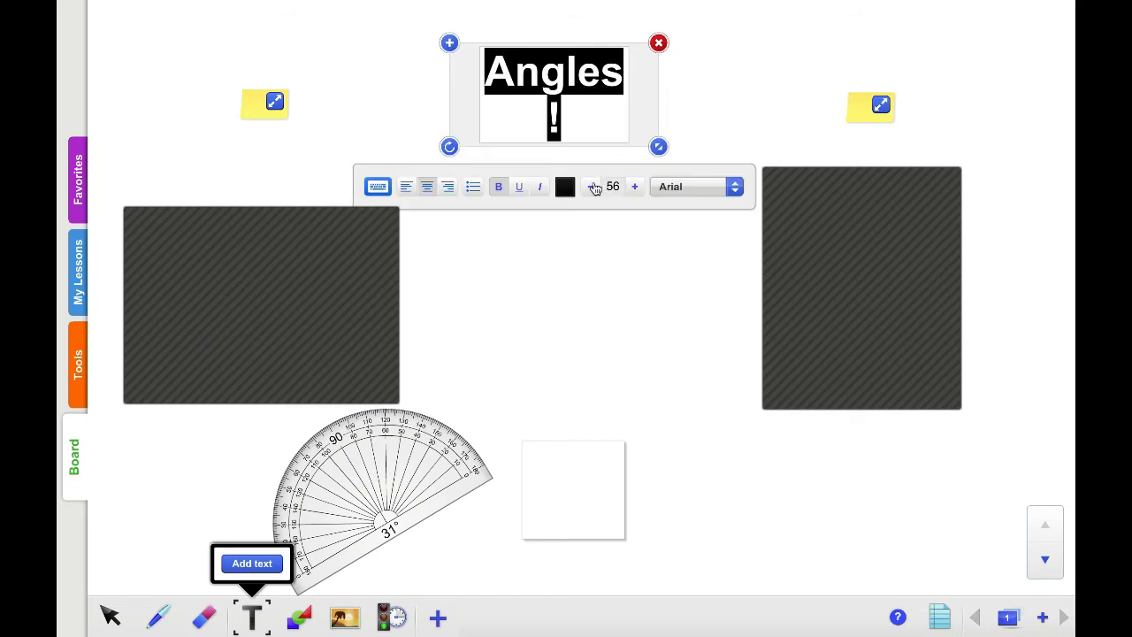
pyautogui.click(591, 186)
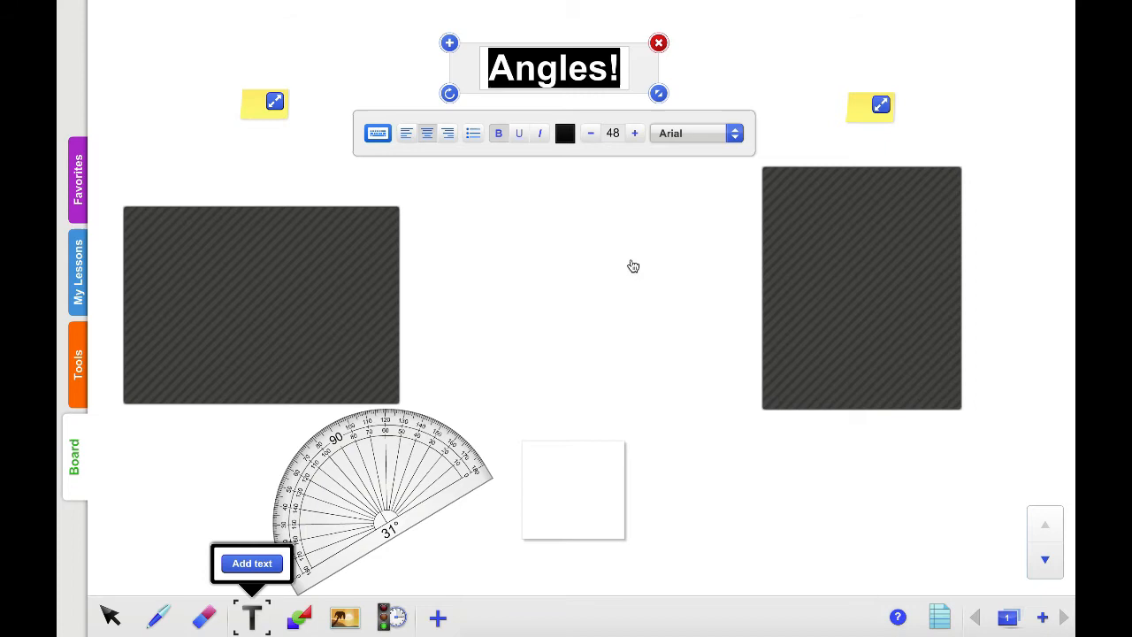
# Finish editing the title and move the protractor back to the middle, between the two covers.
pyautogui.click(115, 612)
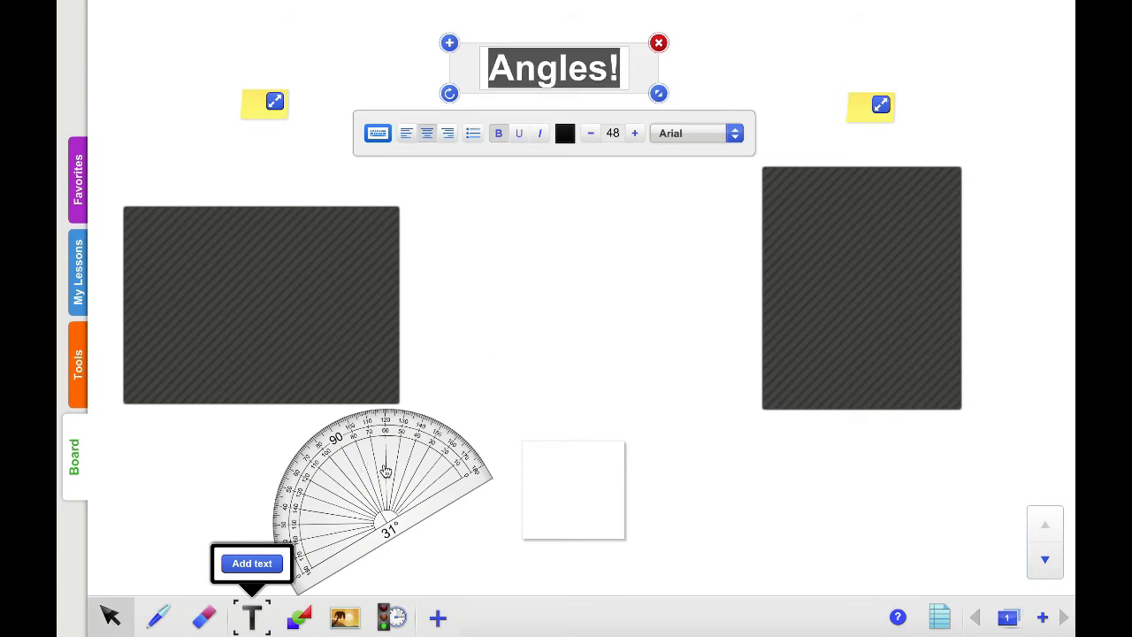
pyautogui.moveTo(351, 476); pyautogui.dragTo(559, 279)
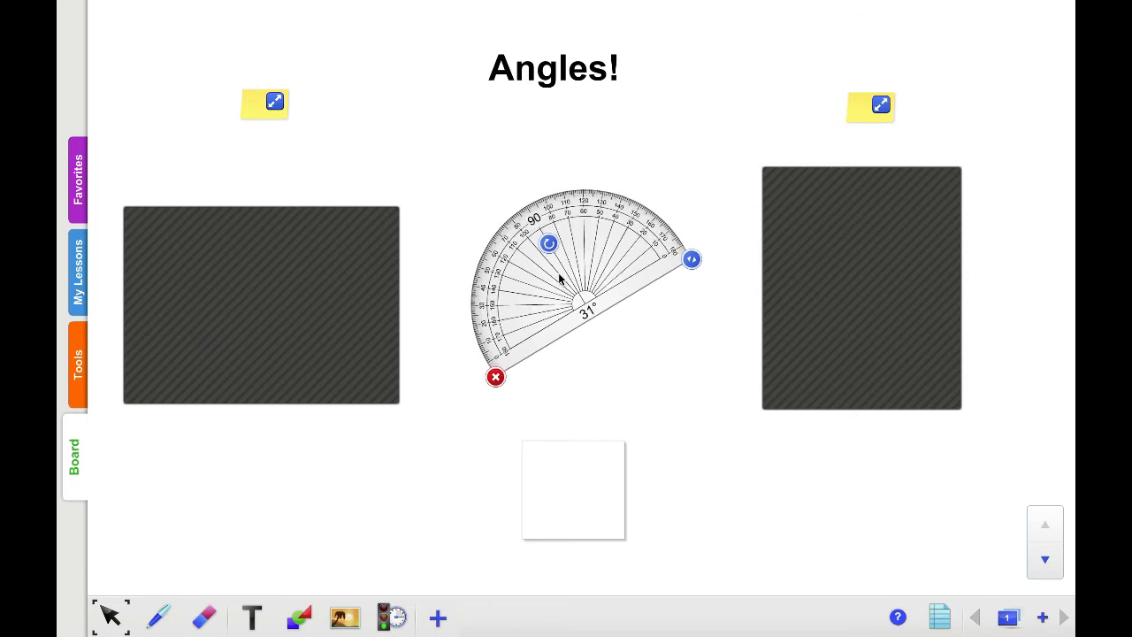
# Test sliding the cover off and back over the railway crossing photo, and delete that cover.
pyautogui.click(345, 288)
pyautogui.moveTo(860, 243); pyautogui.dragTo(684, 312)
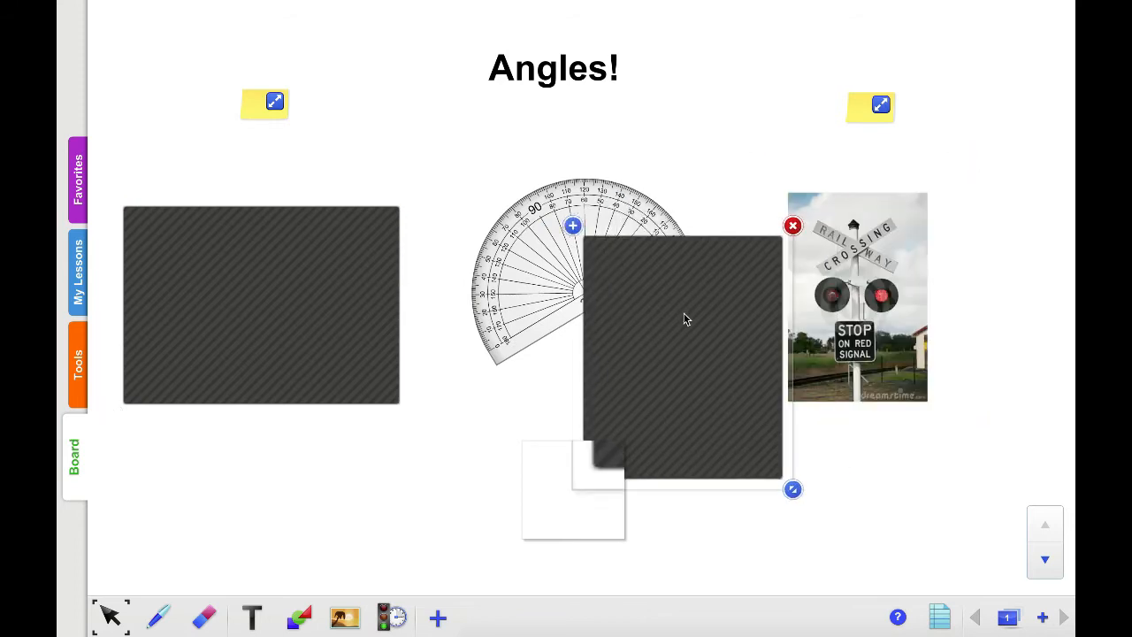
pyautogui.moveTo(815, 328); pyautogui.dragTo(872, 261)
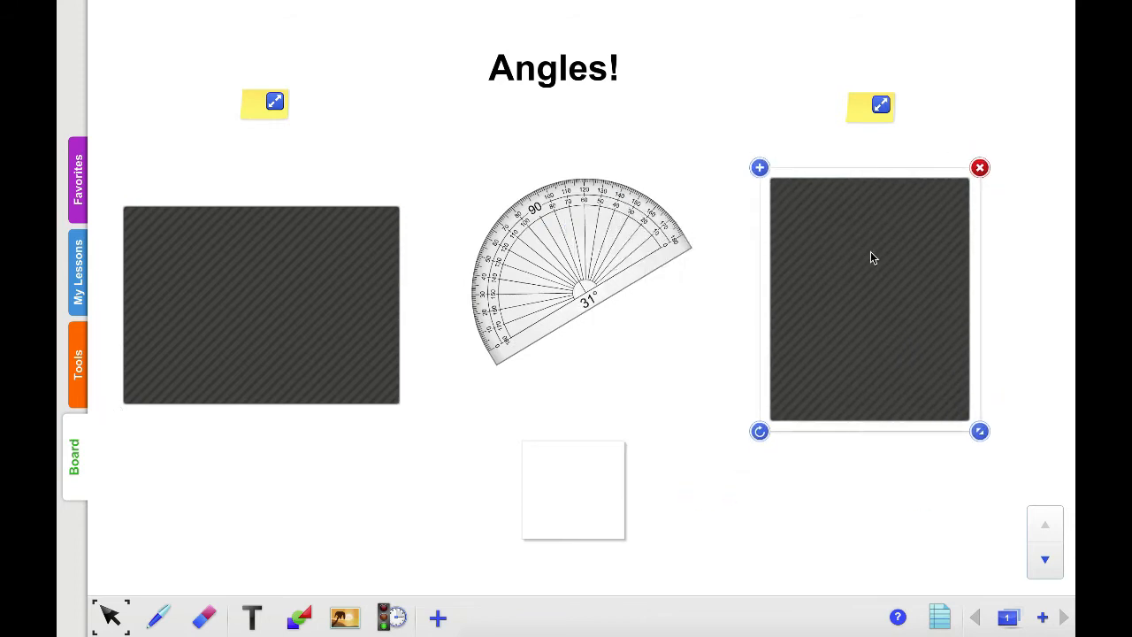
pyautogui.click(981, 168)
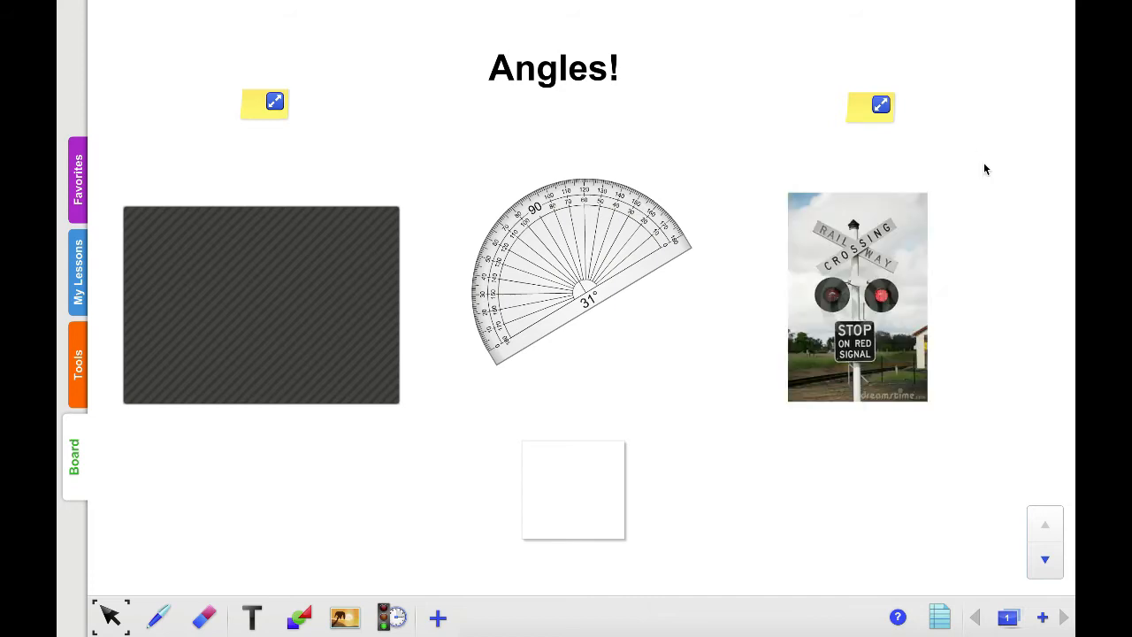
# Preview the sticky note answer above the railway crossing photo, collapse the note and reposition the protractor in the middle of the board.
pyautogui.moveTo(537, 249); pyautogui.dragTo(579, 245)
pyautogui.click(881, 105)
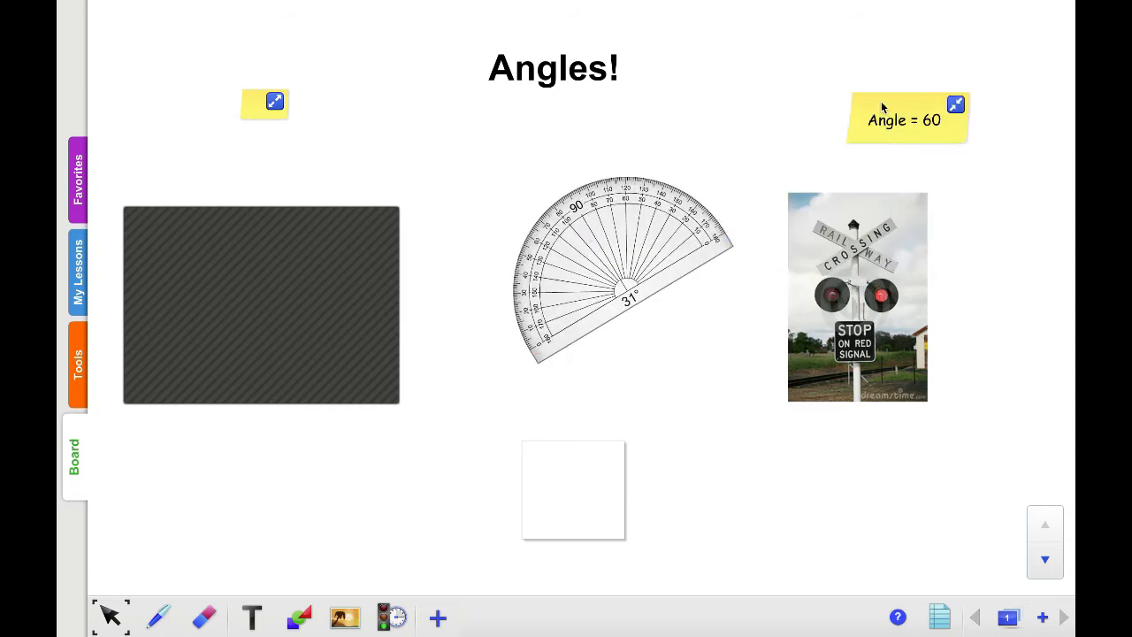
pyautogui.click(955, 106)
pyautogui.moveTo(606, 276); pyautogui.dragTo(571, 268)
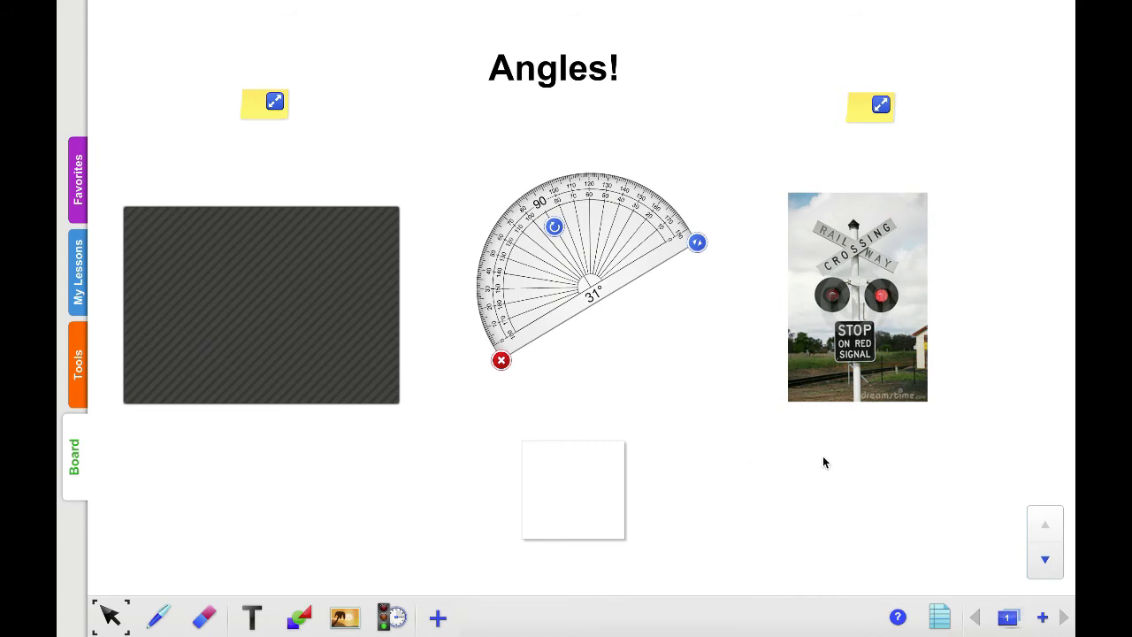
# Open the lesson's page overview and add a second, blank page.
pyautogui.click(1011, 620)
pyautogui.click(1011, 620)
pyautogui.click(1011, 620)
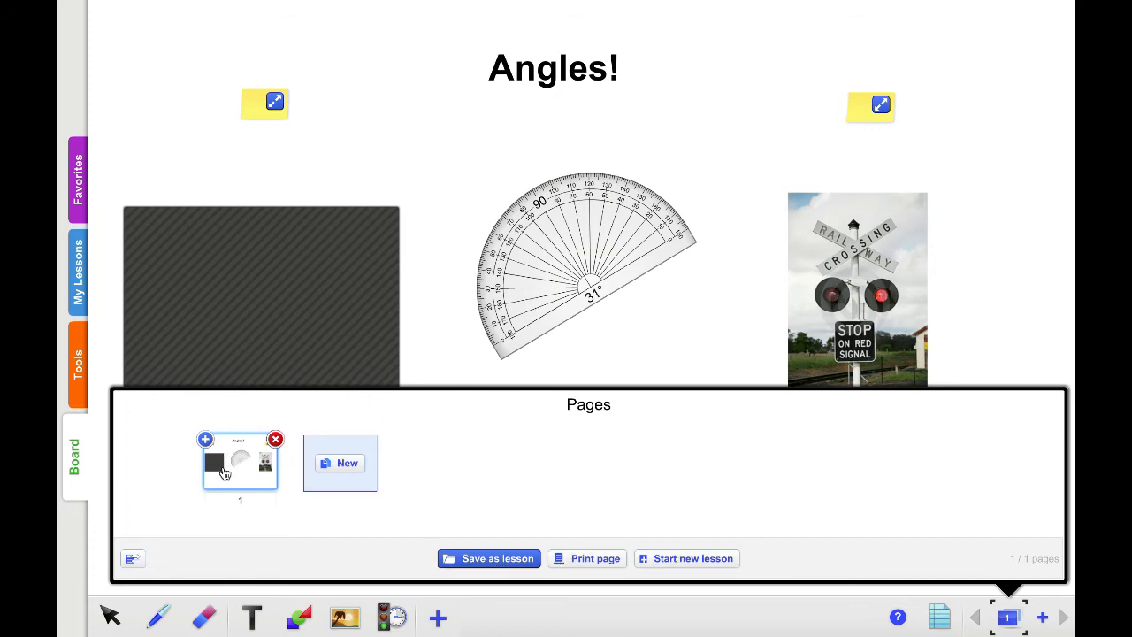
pyautogui.click(342, 462)
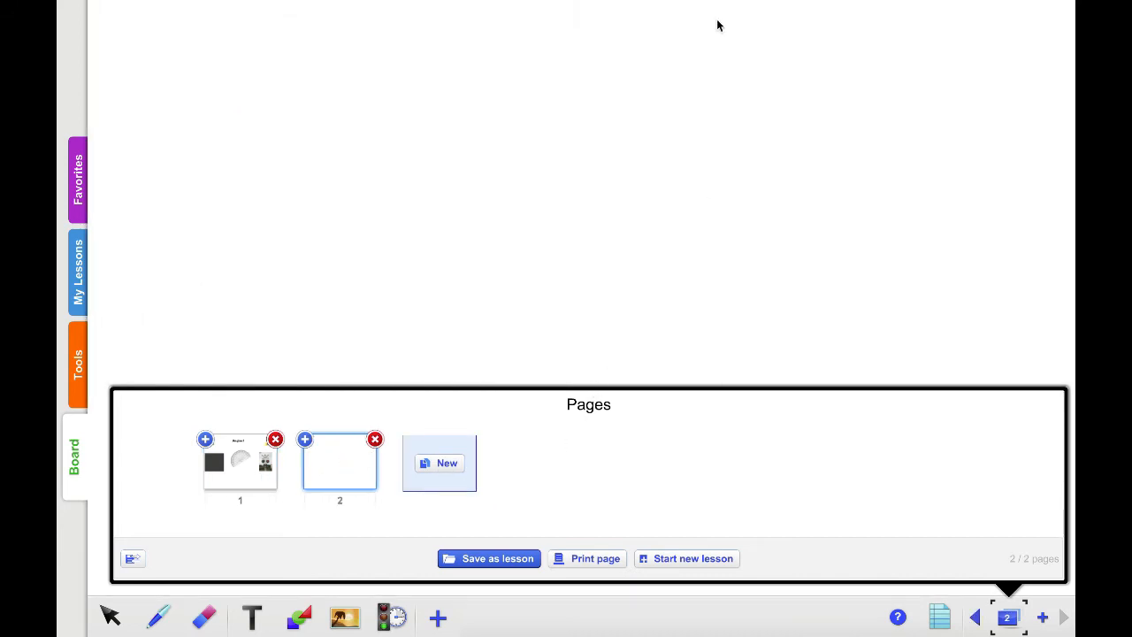
# Add four more blank pages to the lesson.
pyautogui.click(442, 470)
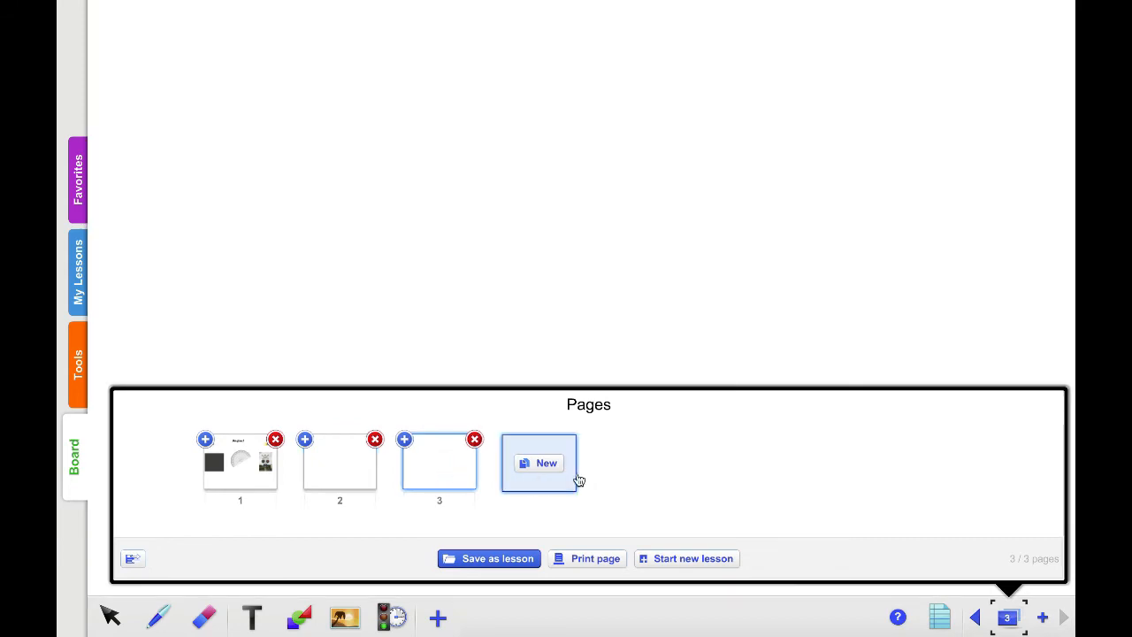
pyautogui.click(560, 473)
pyautogui.click(660, 468)
pyautogui.click(758, 468)
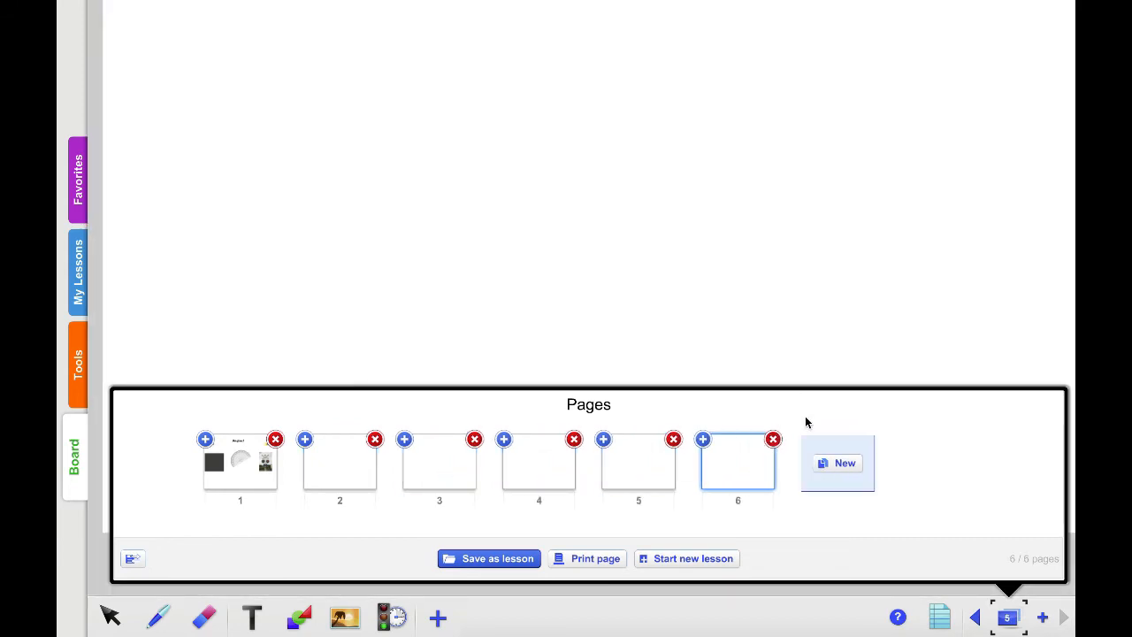
# Delete blank pages 6, 5, 4 and 3 from the lesson, confirming each removal.
pyautogui.click(776, 445)
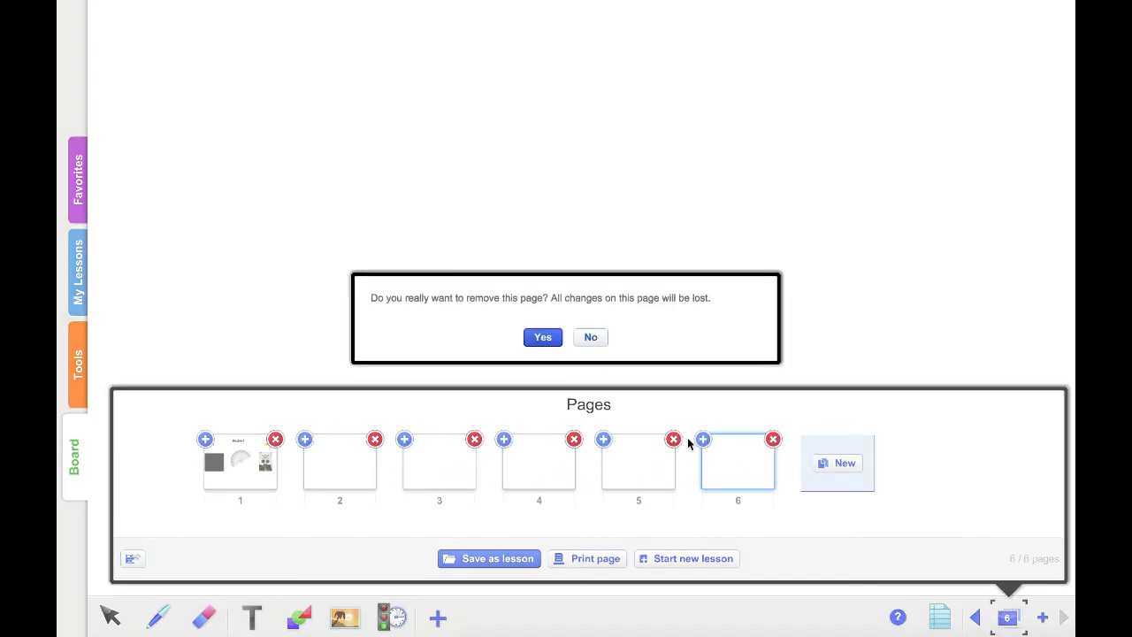
pyautogui.click(540, 336)
pyautogui.click(674, 439)
pyautogui.click(541, 336)
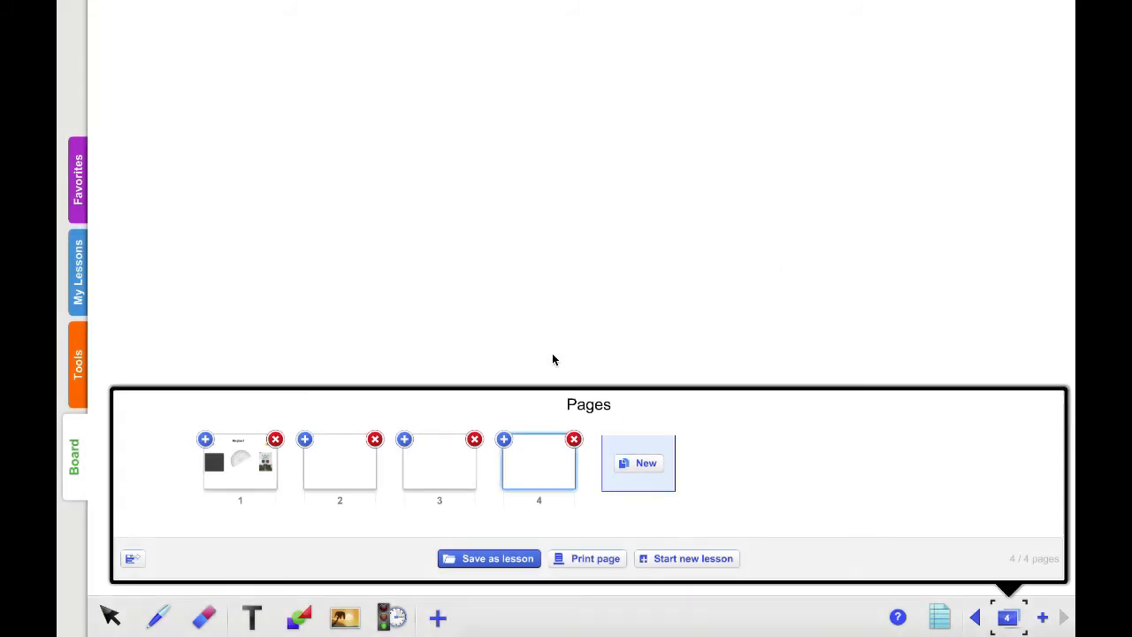
pyautogui.click(574, 441)
pyautogui.click(543, 337)
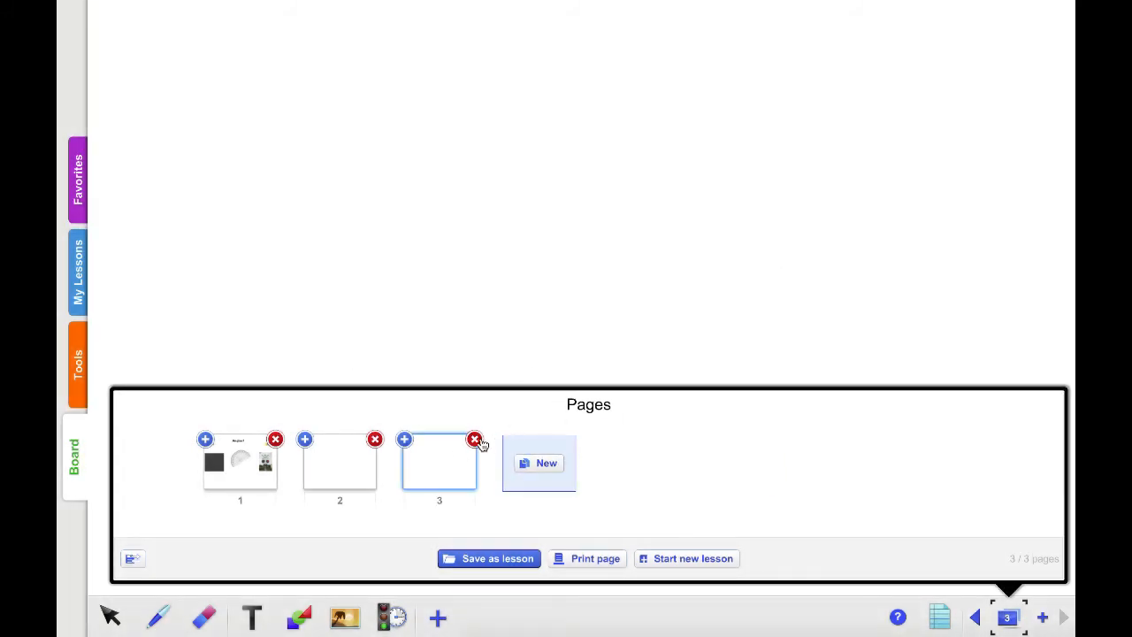
pyautogui.click(475, 440)
pyautogui.click(543, 337)
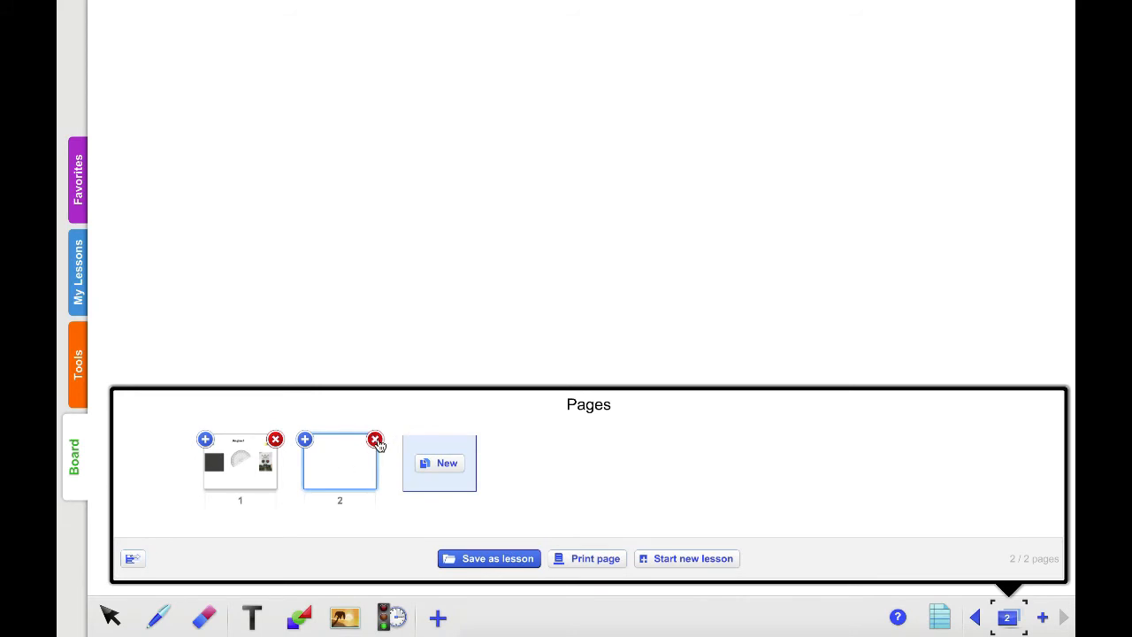
# Delete blank page 2, confirming the removal, and add a fresh blank page after the "Angles!" page.
pyautogui.click(376, 441)
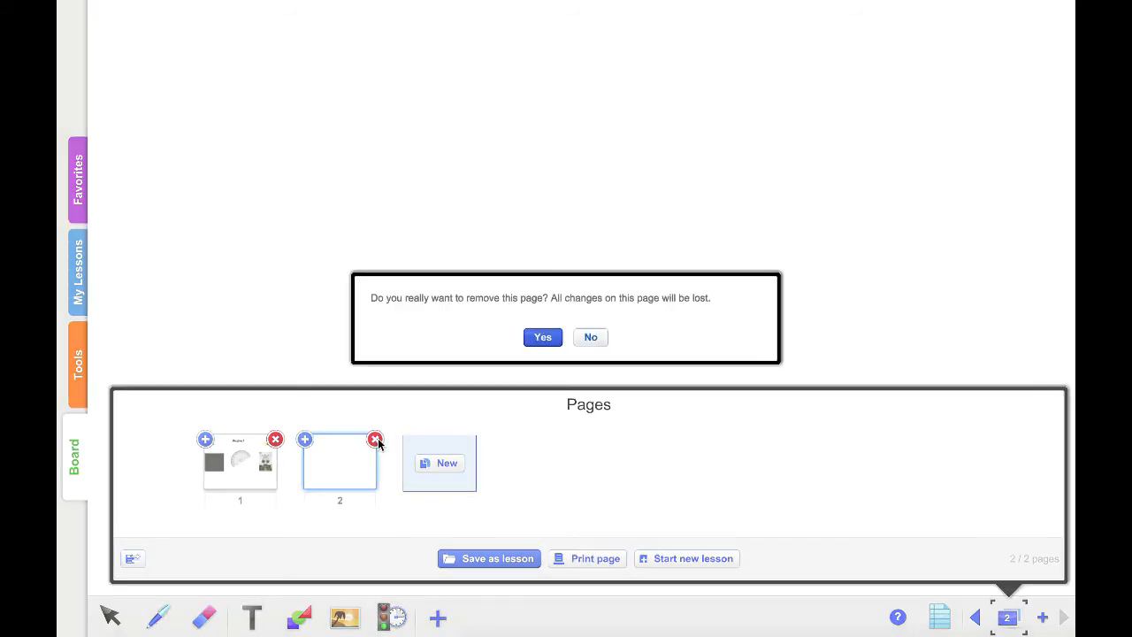
pyautogui.click(544, 340)
pyautogui.click(712, 623)
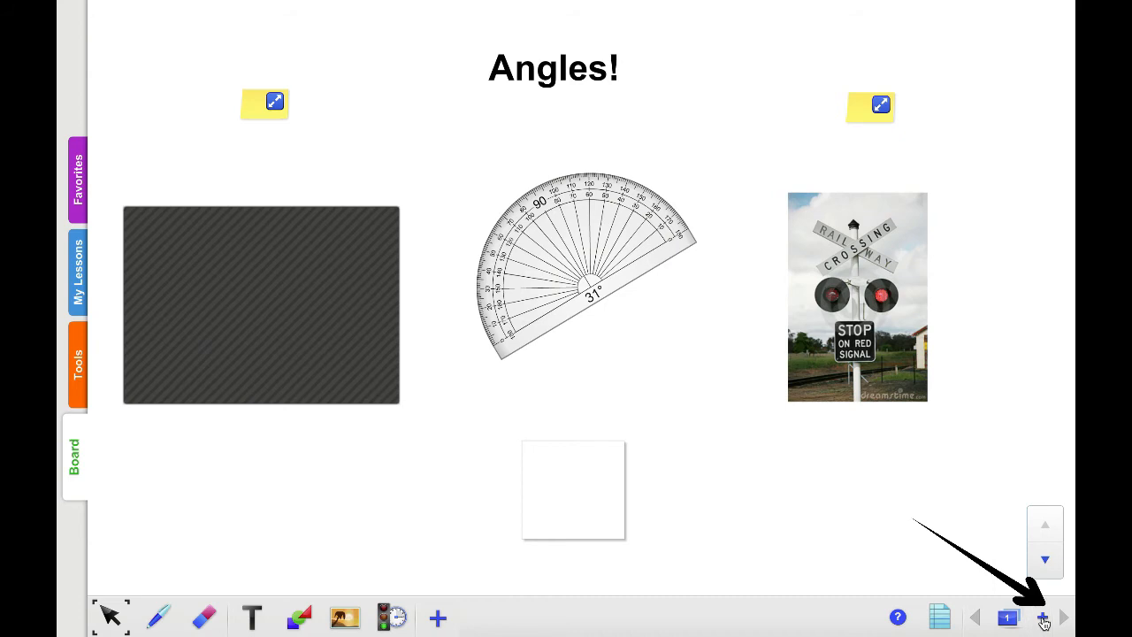
pyautogui.click(1044, 619)
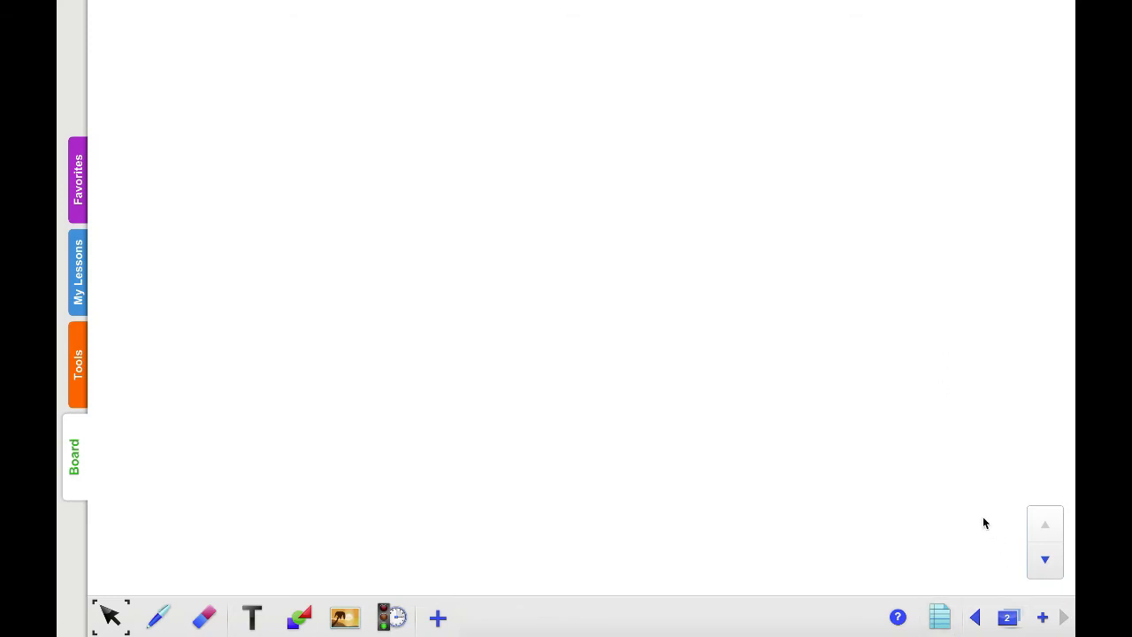
# Set the background of page 2 to the solid color Purple.
pyautogui.click(941, 617)
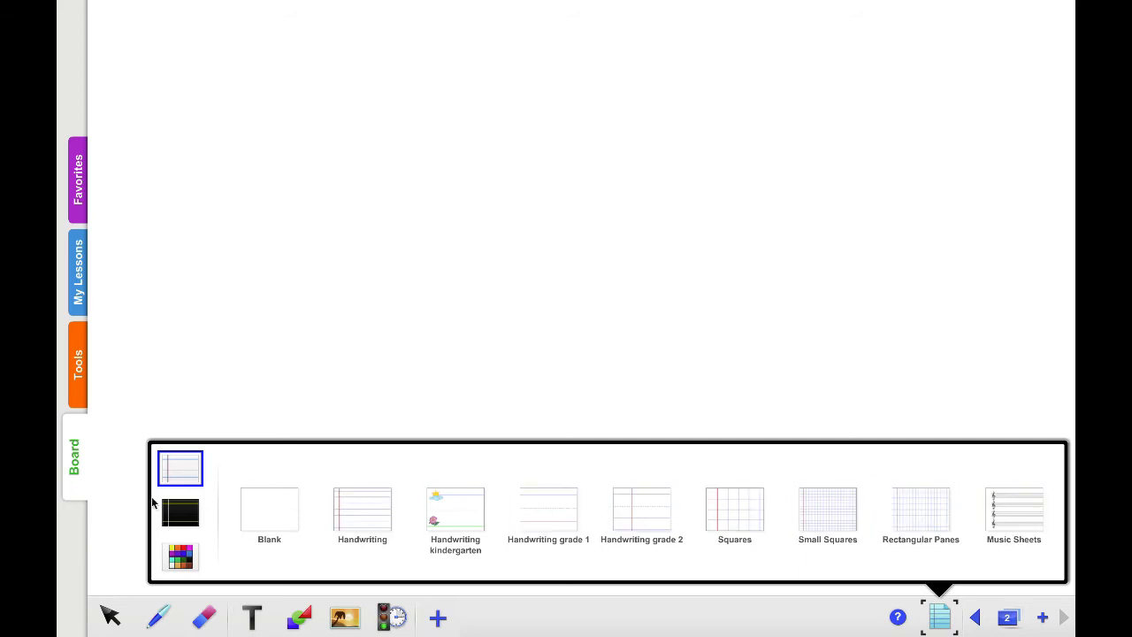
pyautogui.click(193, 518)
pyautogui.click(187, 560)
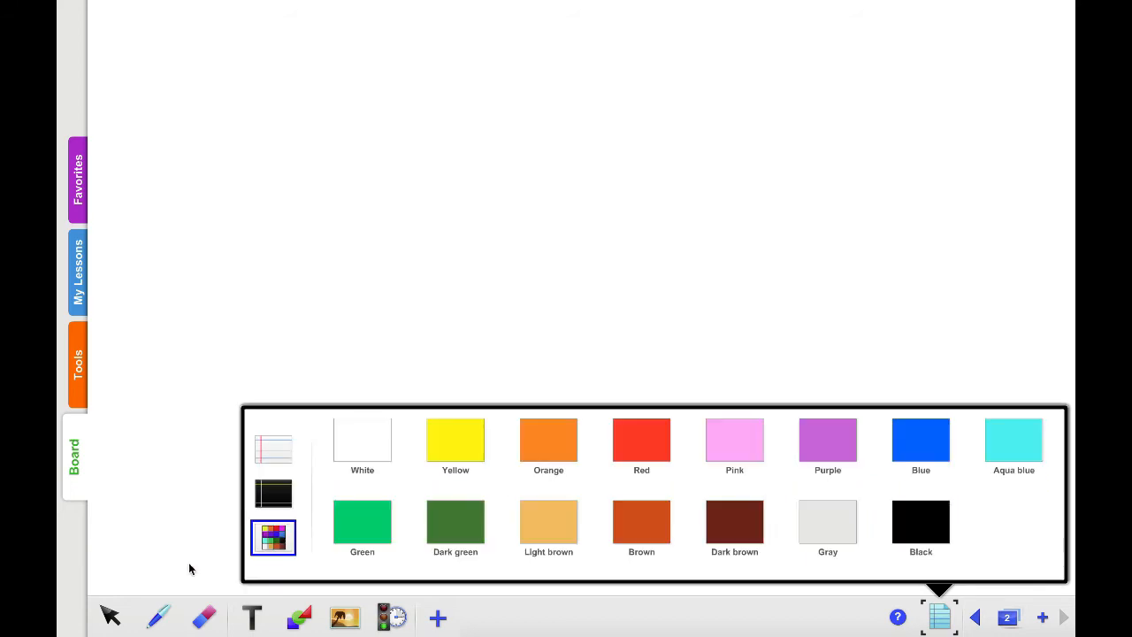
pyautogui.click(821, 444)
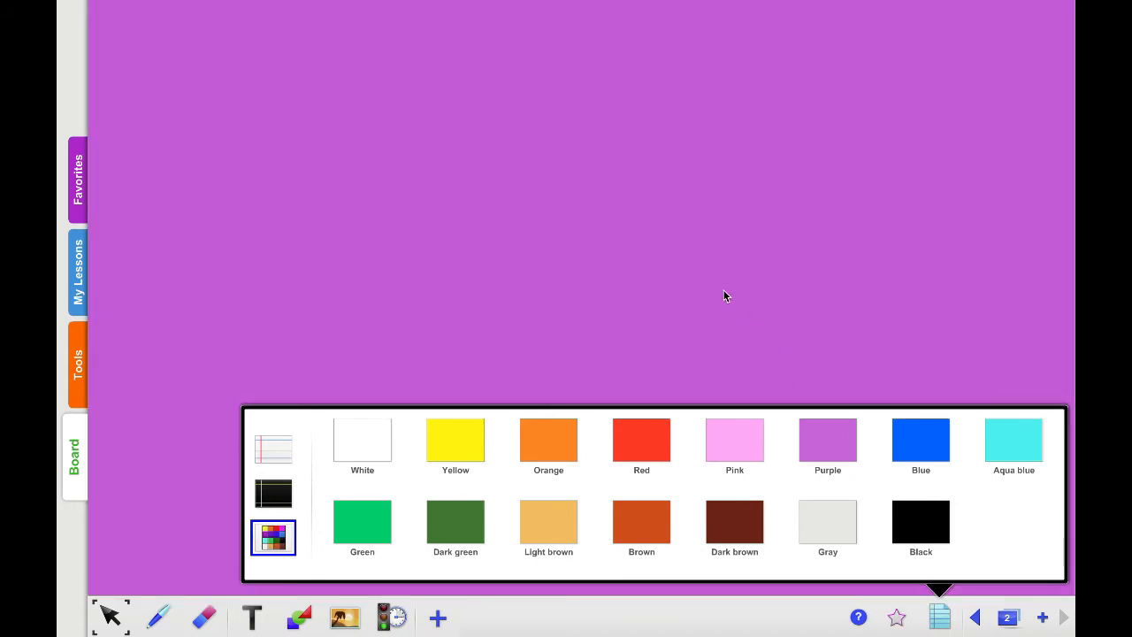
pyautogui.click(724, 296)
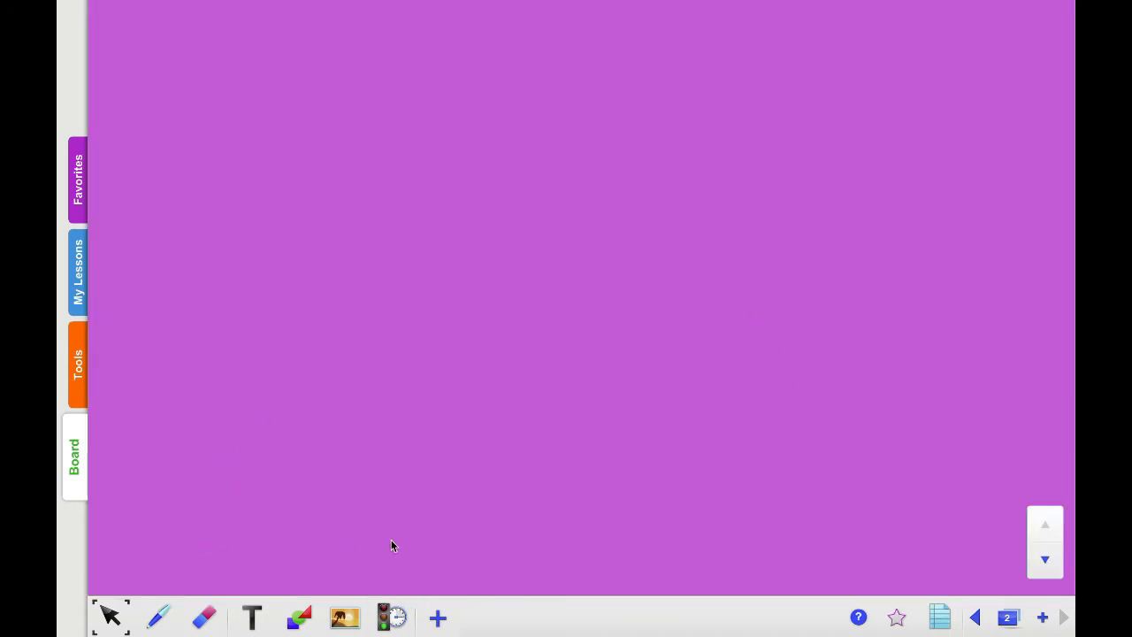
# Add the Dice tool to the purple page and move it to the left half of the board.
pyautogui.click(392, 623)
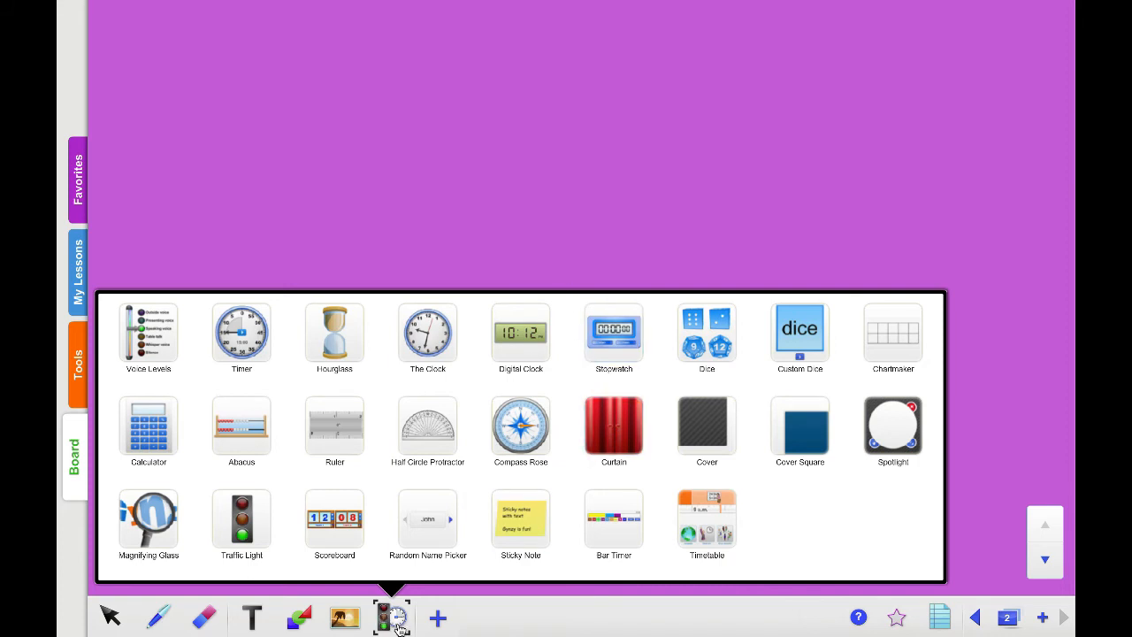
pyautogui.click(720, 341)
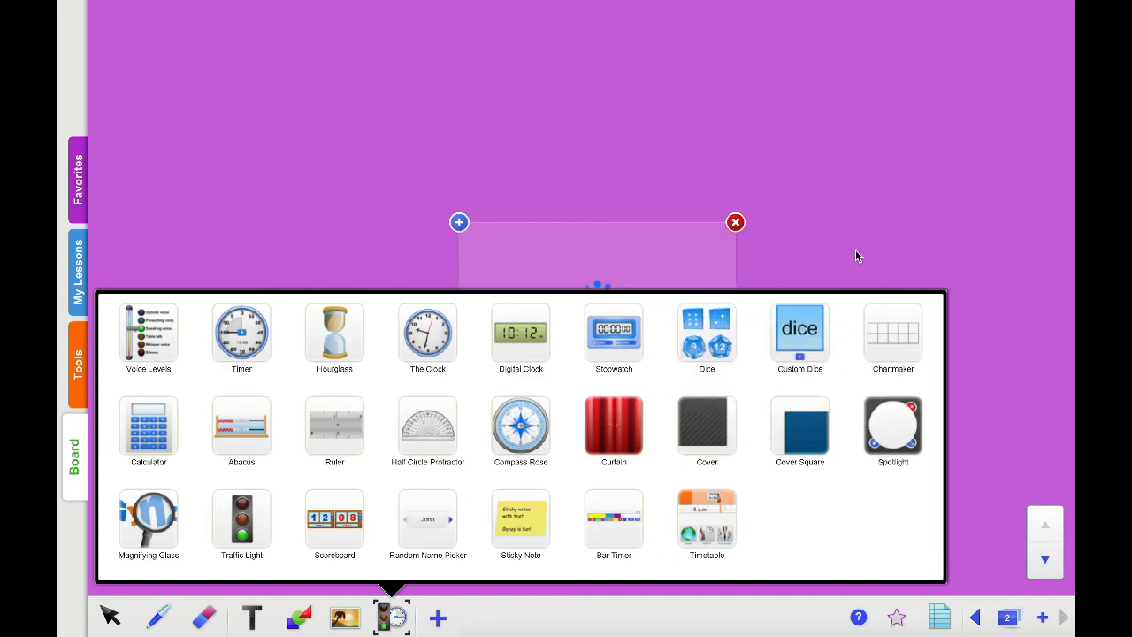
pyautogui.click(631, 130)
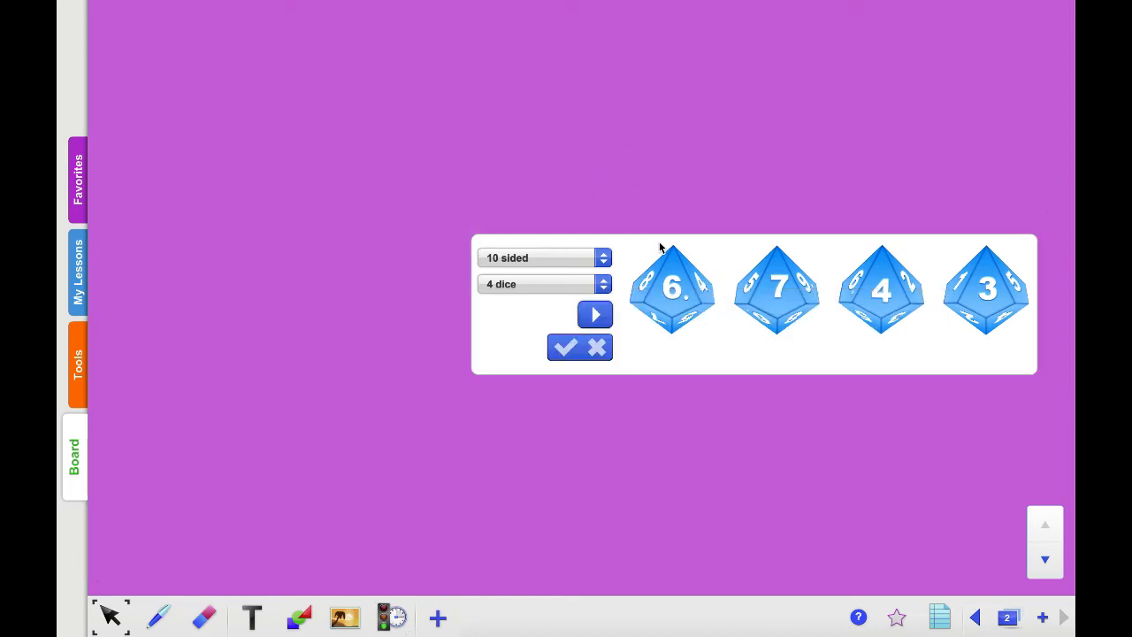
pyautogui.moveTo(640, 242); pyautogui.dragTo(301, 233)
# Set the dice type to 6 sides (numbers) and the quantity to 1 dice.
pyautogui.click(274, 242)
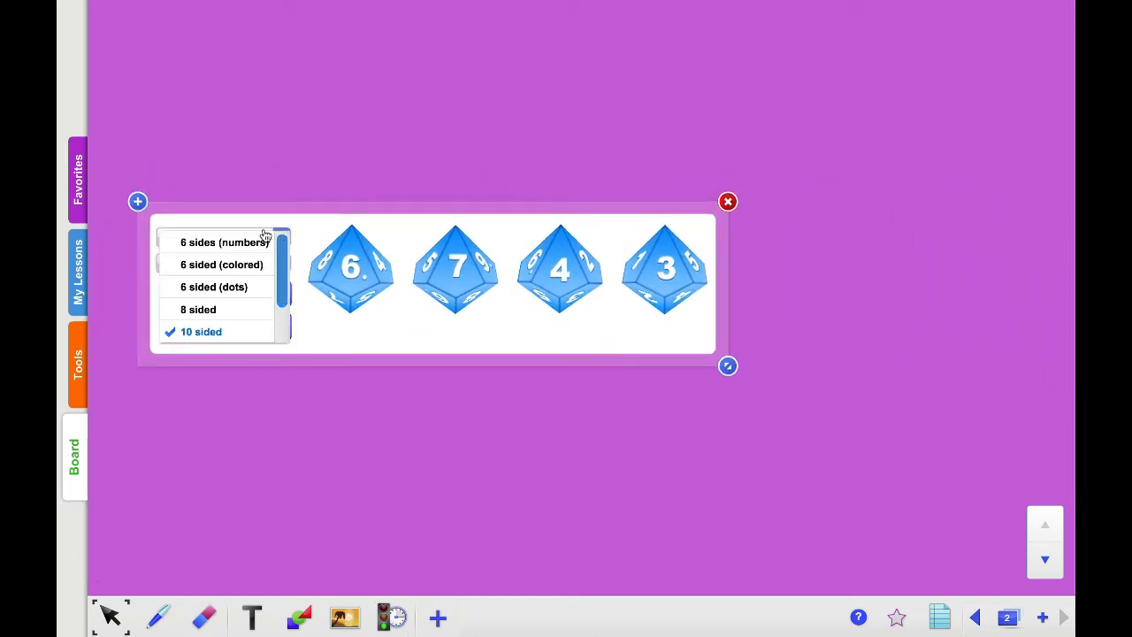
pyautogui.click(240, 248)
pyautogui.click(276, 263)
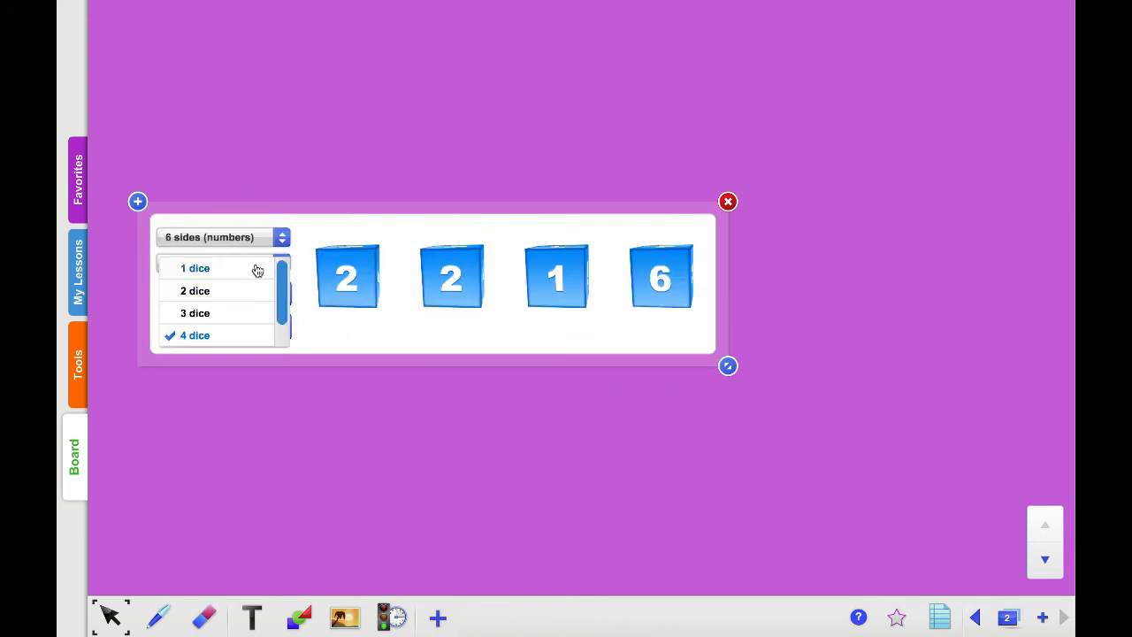
pyautogui.click(256, 270)
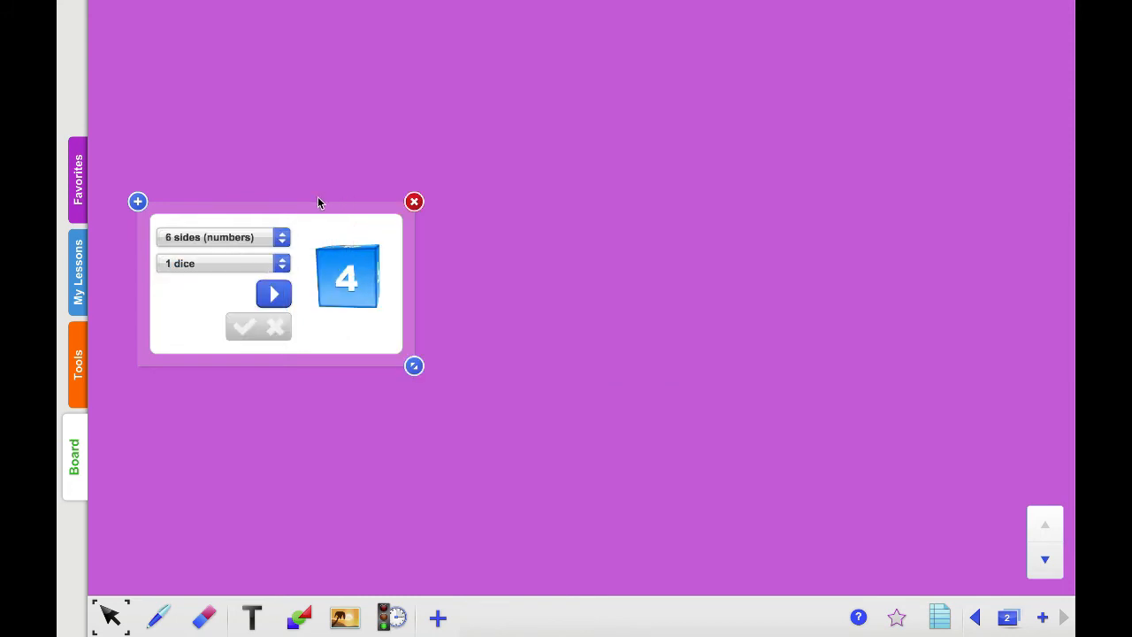
# Look through the available dice types, set the quantity to 2 dice and shift the dice tool slightly toward the board's center.
pyautogui.click(266, 247)
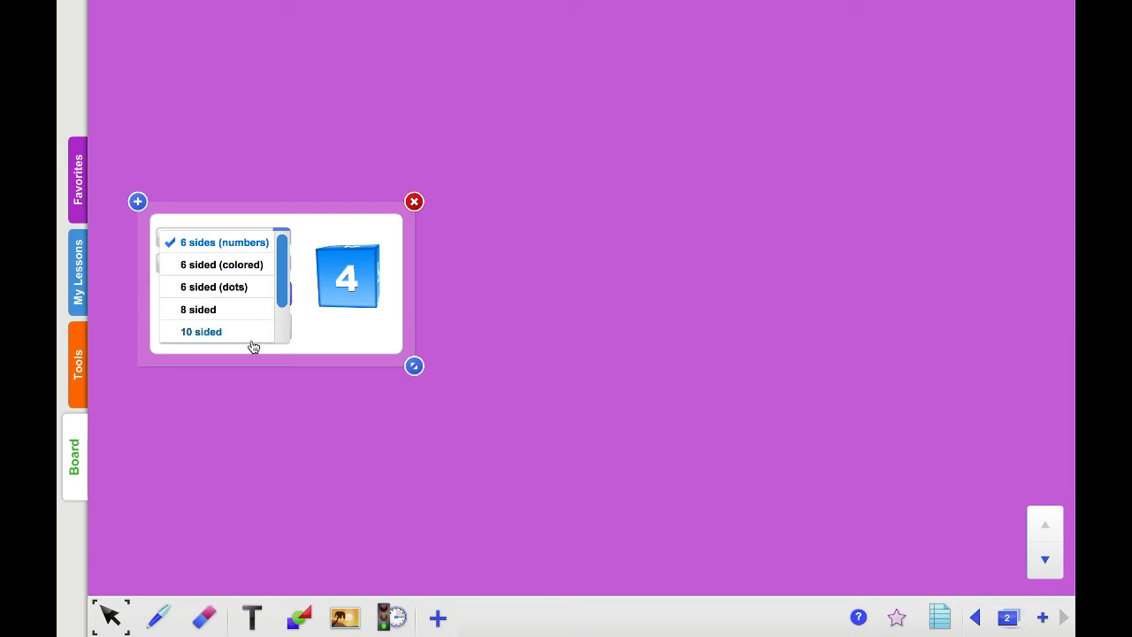
pyautogui.click(302, 226)
pyautogui.click(258, 267)
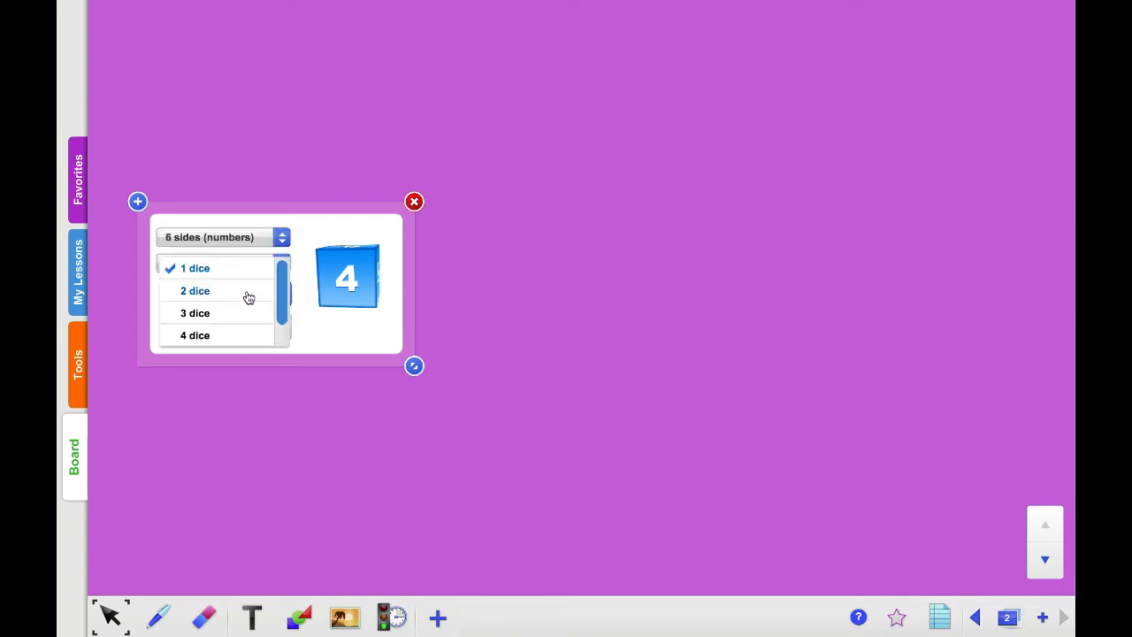
pyautogui.click(204, 295)
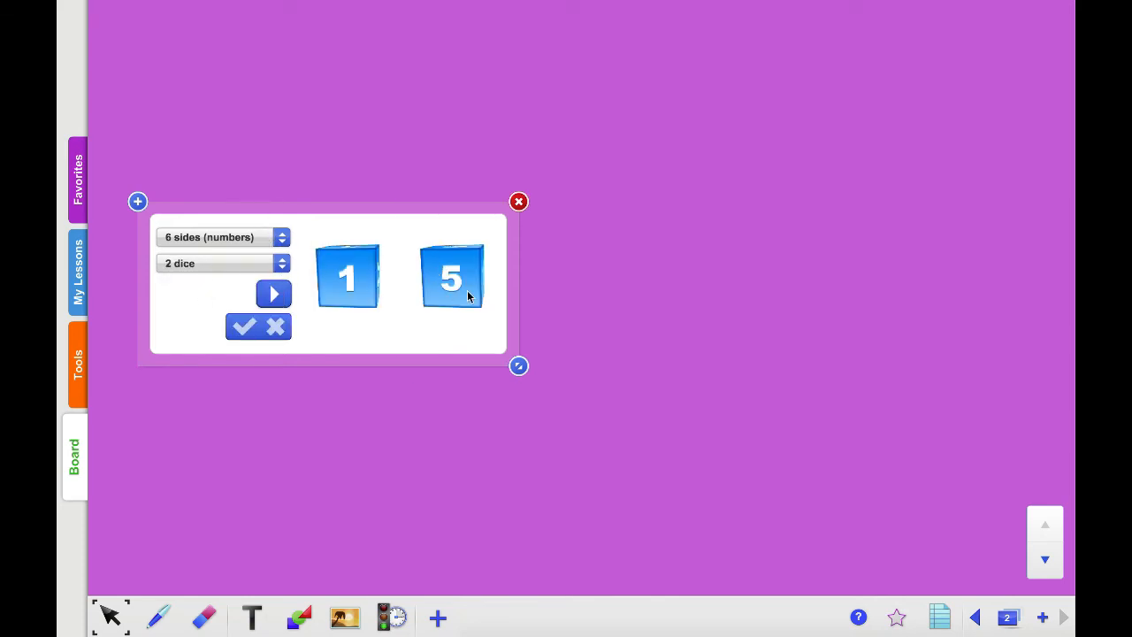
pyautogui.moveTo(400, 227); pyautogui.dragTo(462, 235)
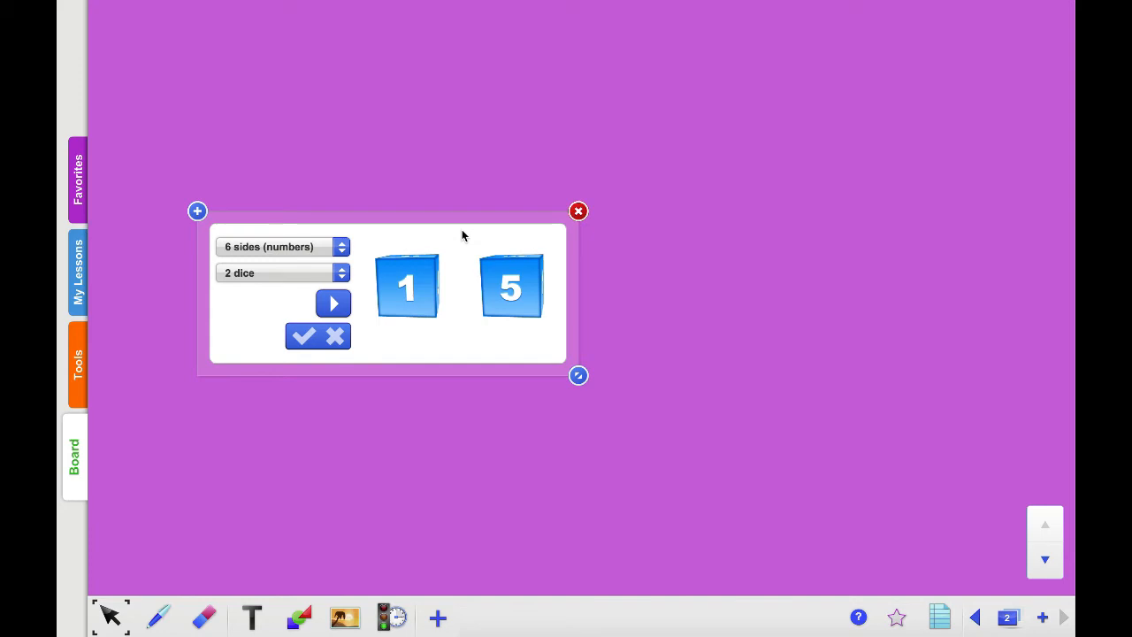
# Roll the two numbered dice three times.
pyautogui.click(334, 304)
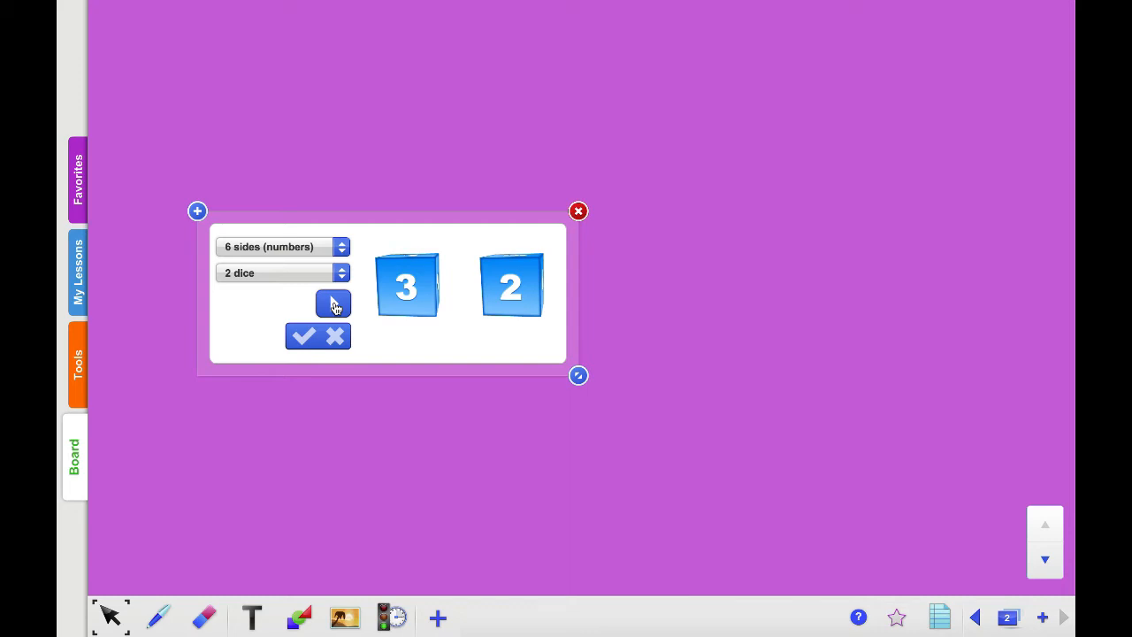
pyautogui.click(334, 304)
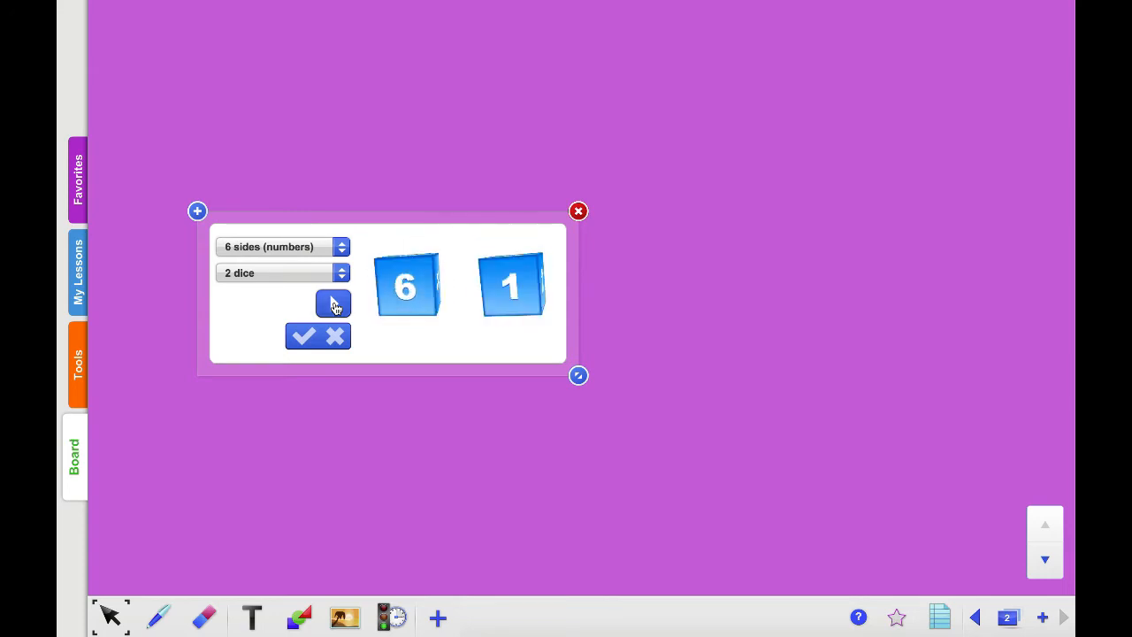
pyautogui.click(333, 304)
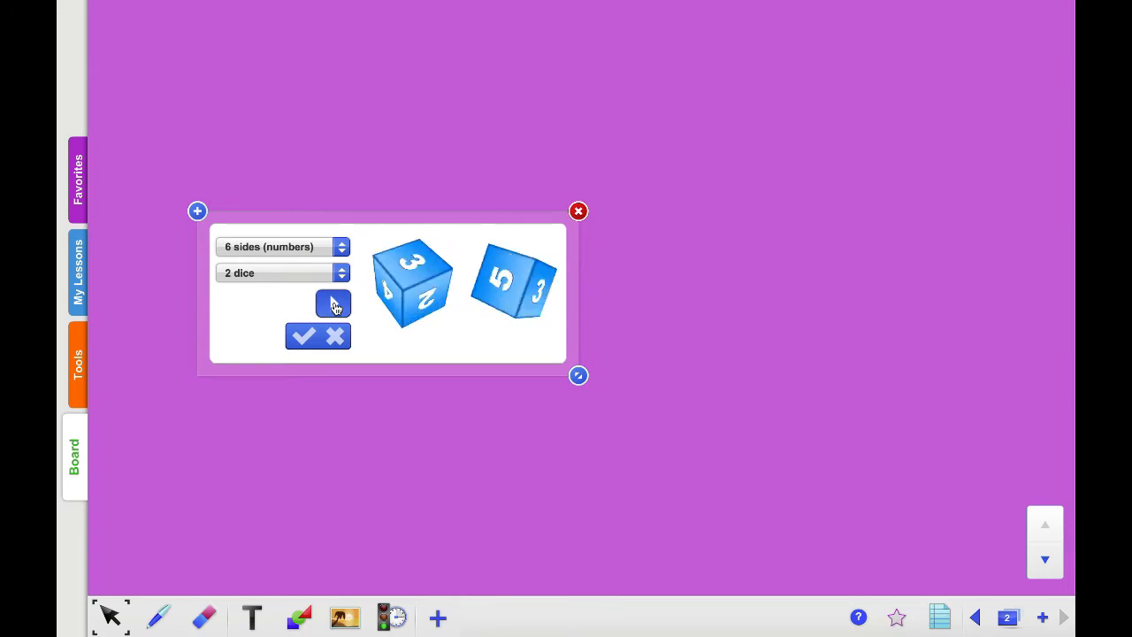
# Add a Calculator to the page, enlarge it and place it to the right of the dice.
pyautogui.click(393, 622)
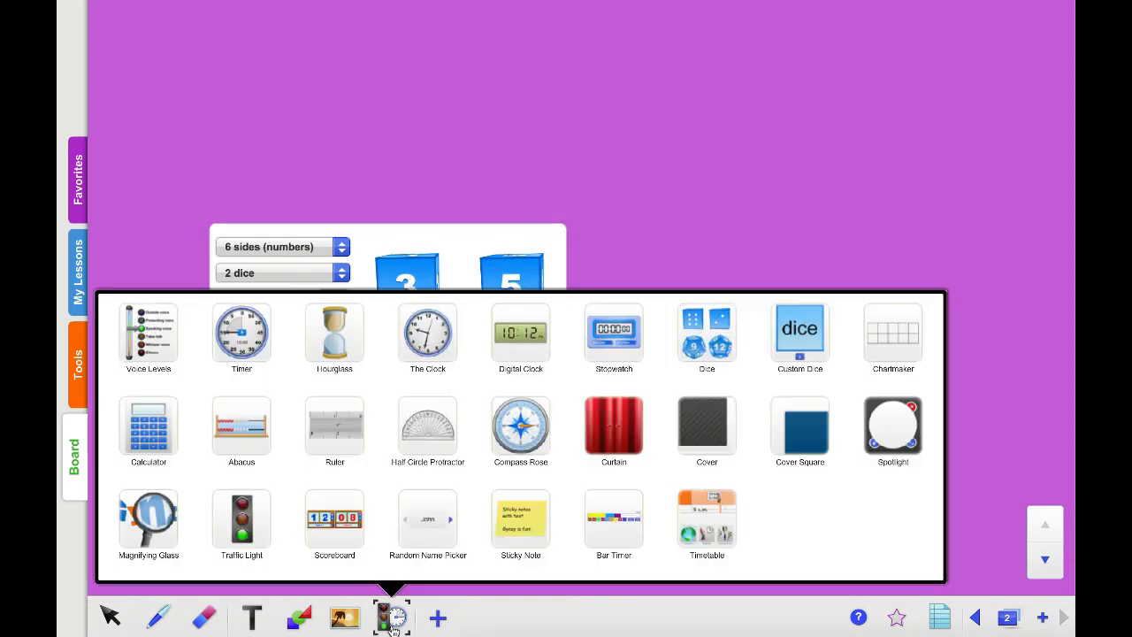
pyautogui.click(677, 133)
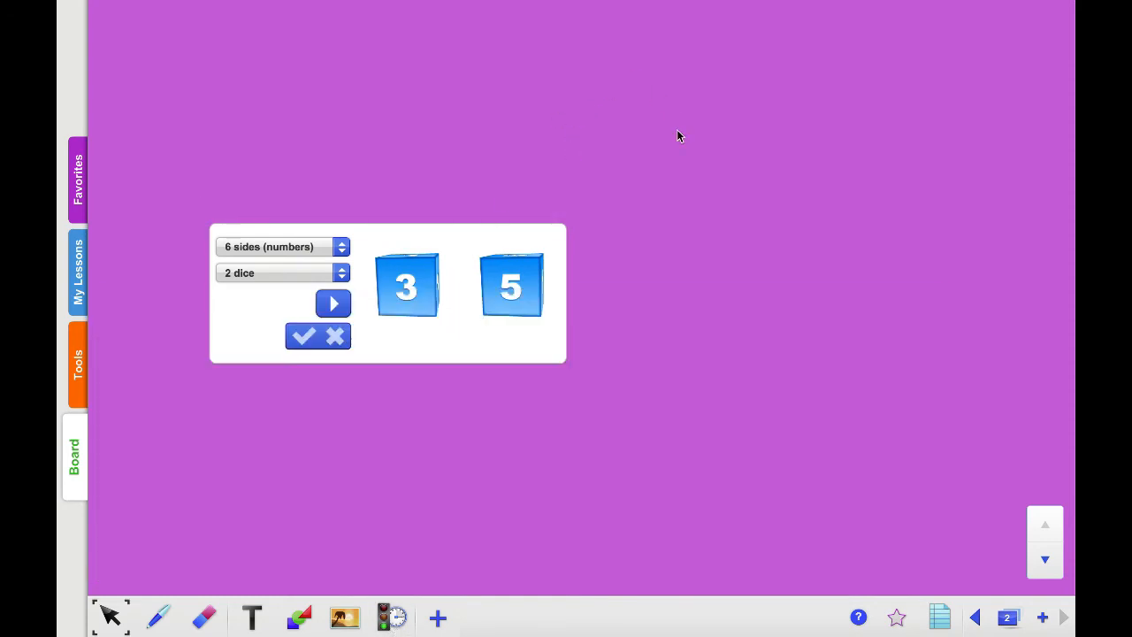
pyautogui.click(393, 616)
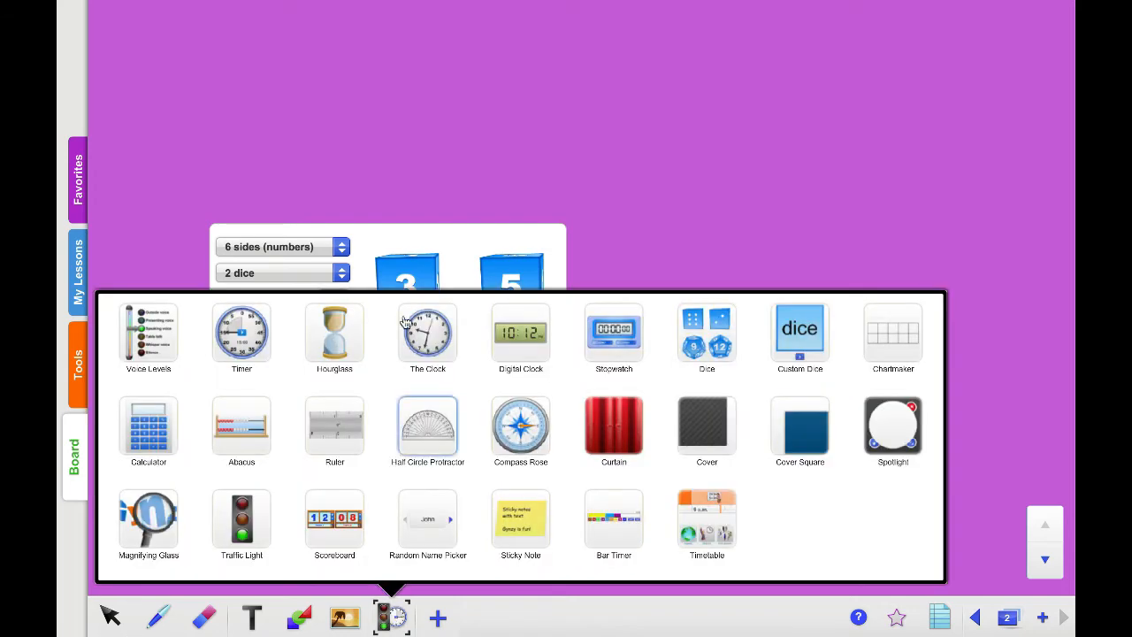
pyautogui.click(154, 426)
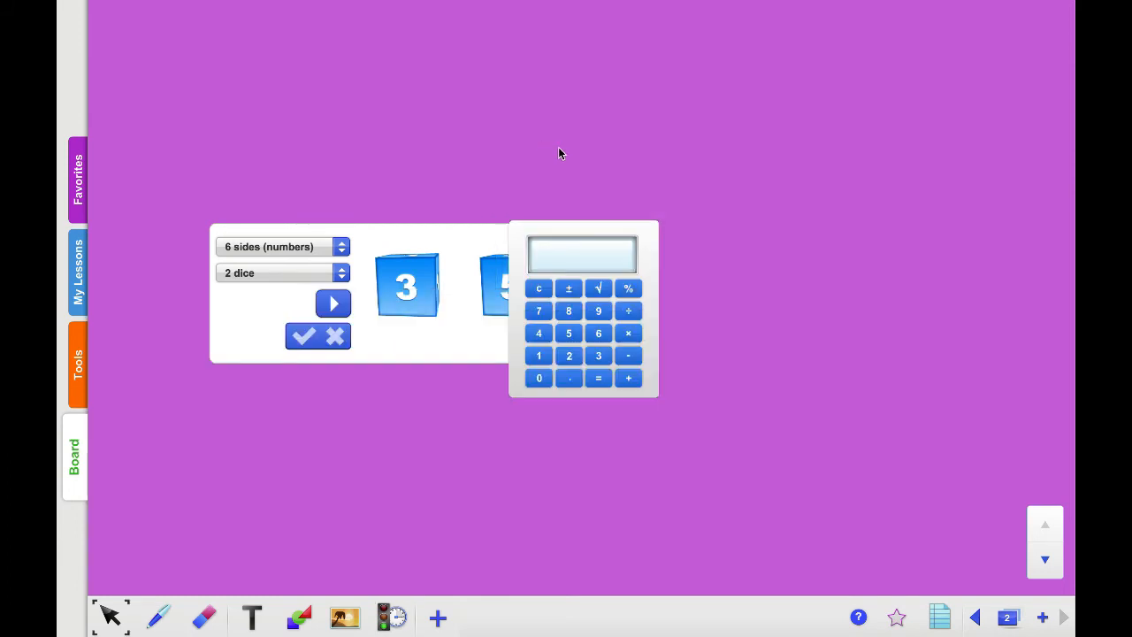
pyautogui.moveTo(651, 233); pyautogui.dragTo(776, 213)
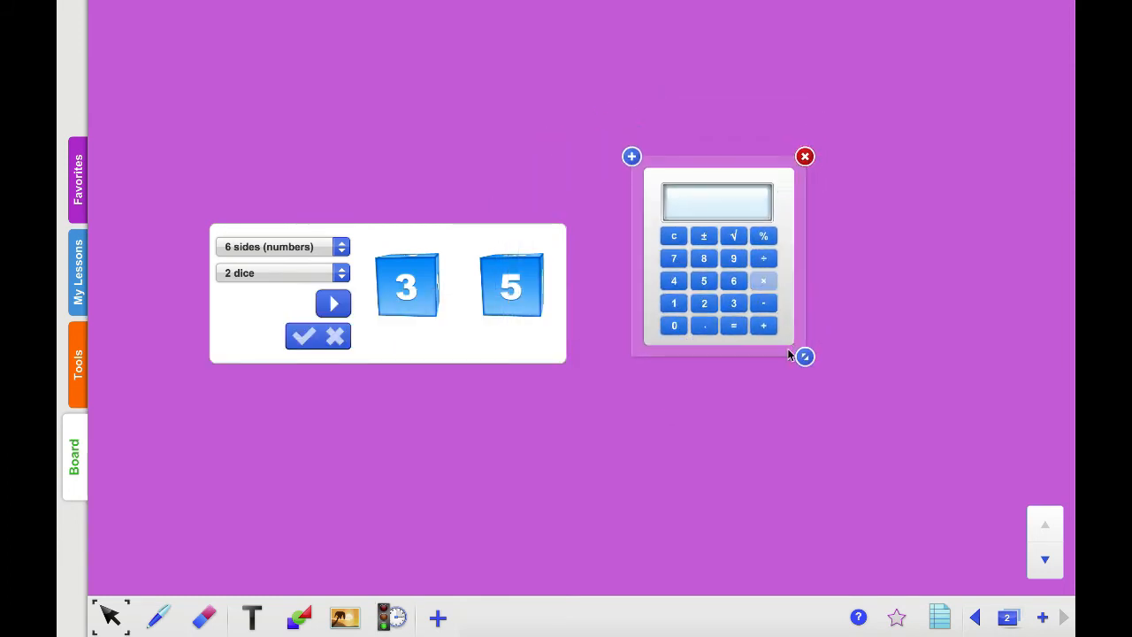
pyautogui.moveTo(805, 358); pyautogui.dragTo(938, 445)
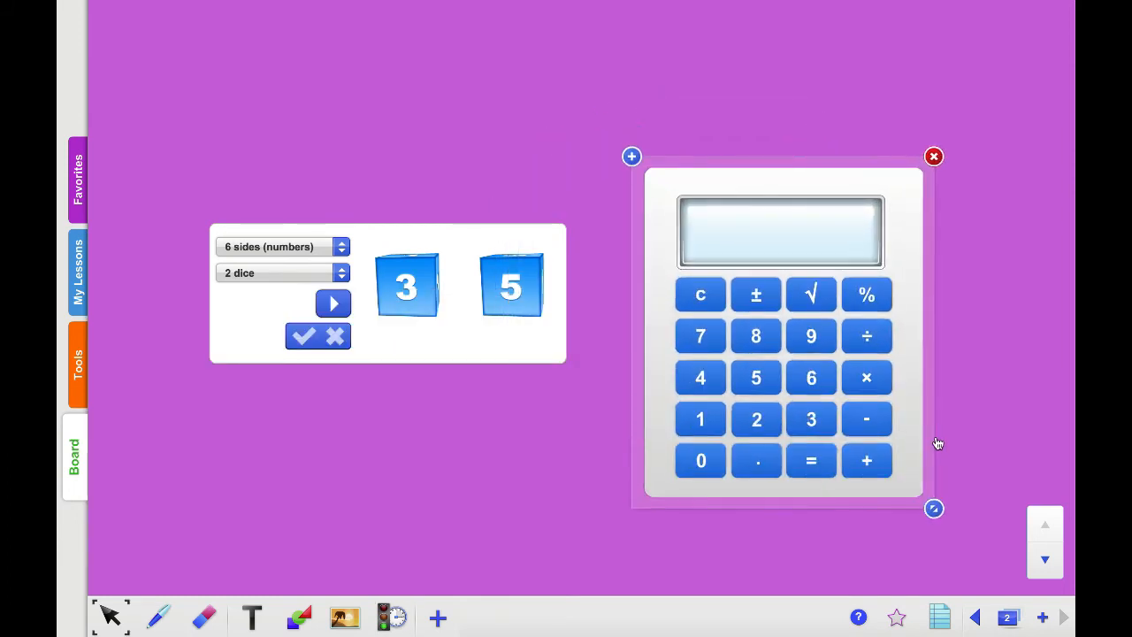
pyautogui.moveTo(732, 189); pyautogui.dragTo(727, 126)
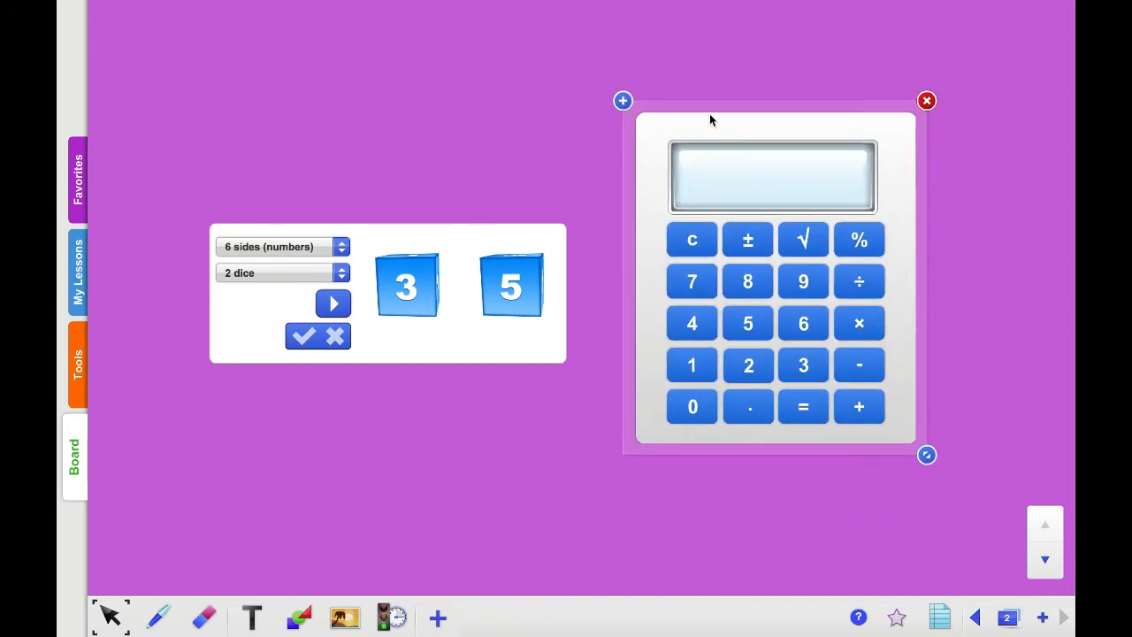
# Roll the dice once more and calculate 1 + 3 on the calculator, shifting the calculator slightly down and to the right.
pyautogui.click(333, 303)
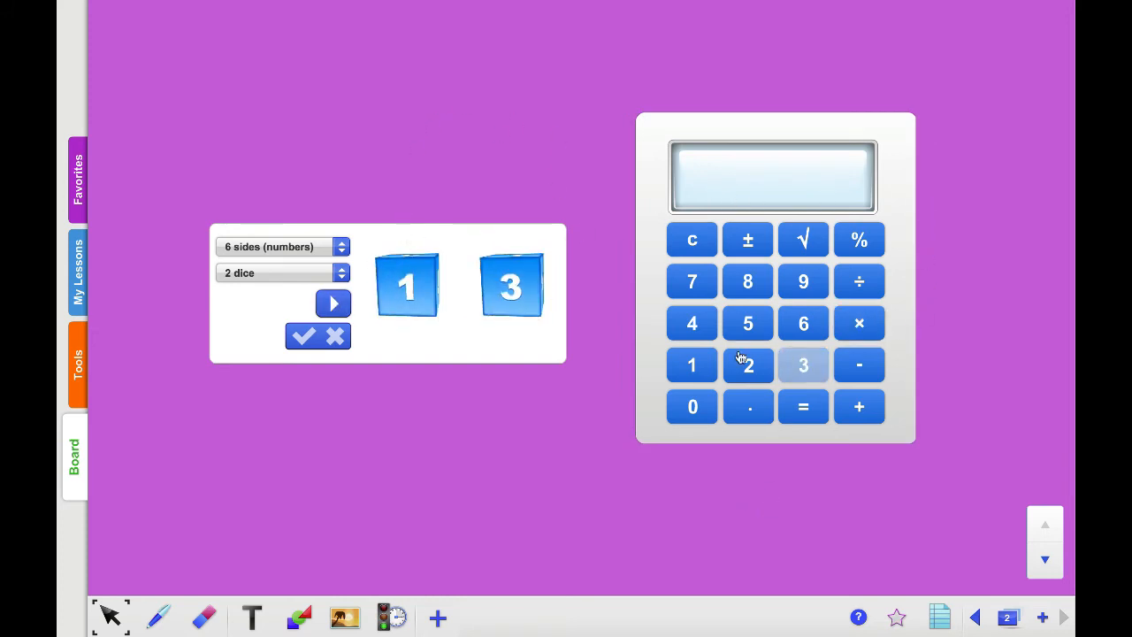
pyautogui.click(694, 367)
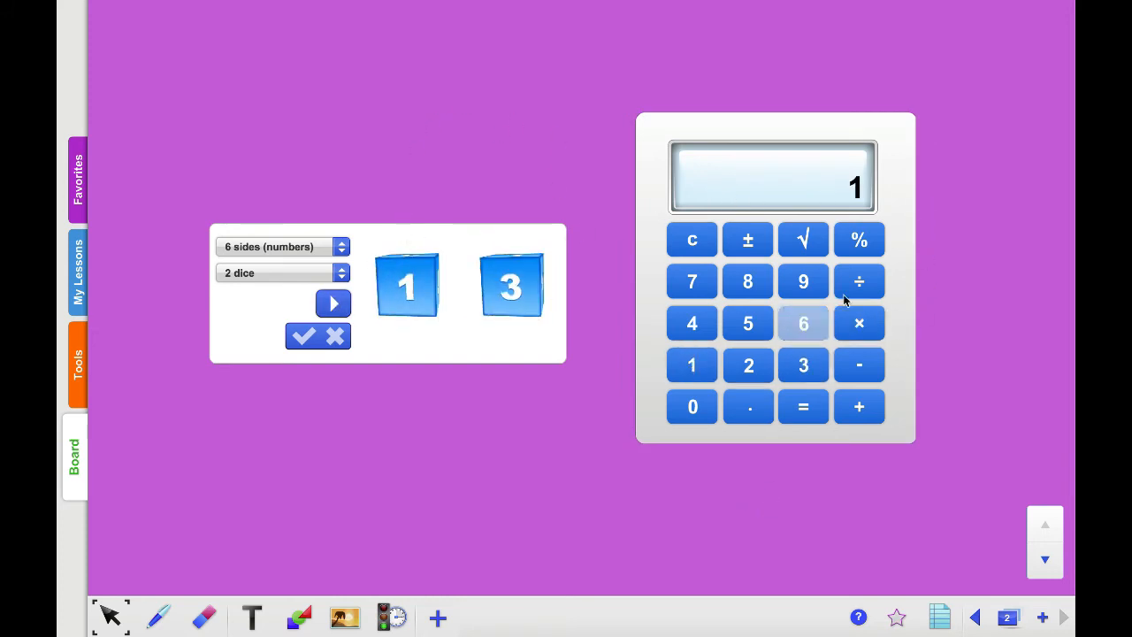
pyautogui.click(865, 418)
pyautogui.click(805, 368)
pyautogui.click(805, 416)
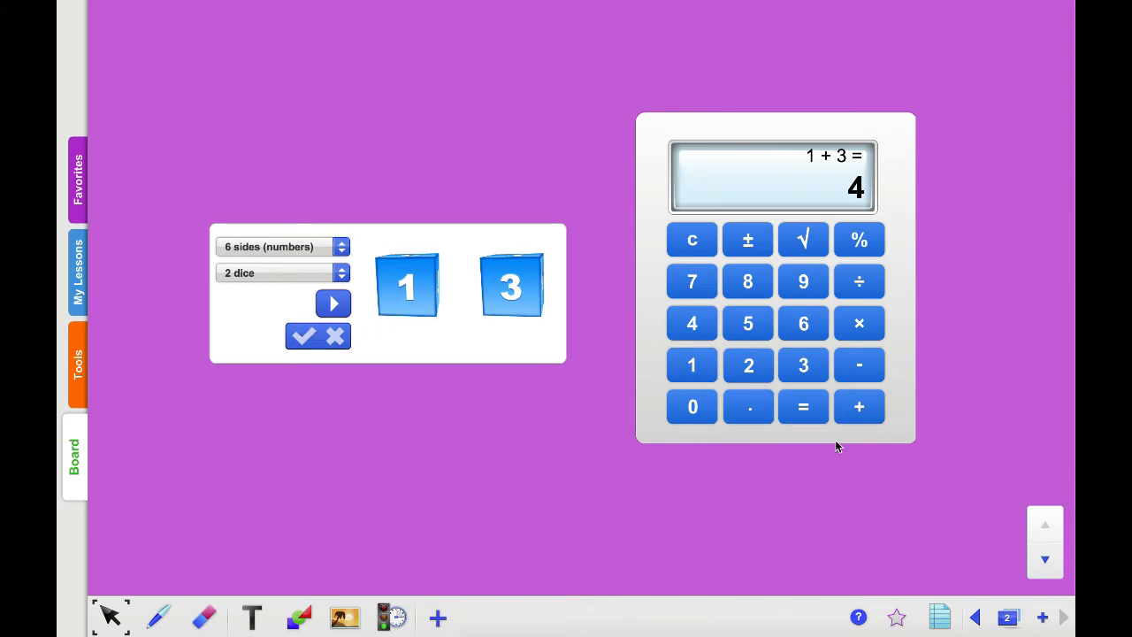
pyautogui.moveTo(665, 161); pyautogui.dragTo(710, 199)
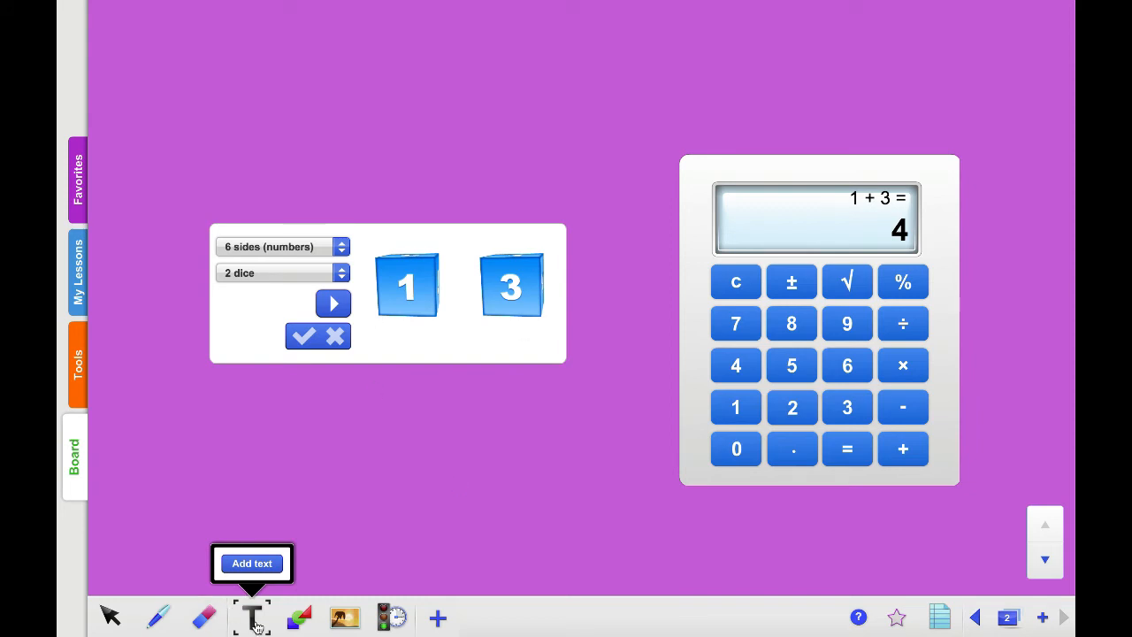
# Add a text box at the top centre of the page and show the on-screen keyboard, moving it below the dice.
pyautogui.click(255, 623)
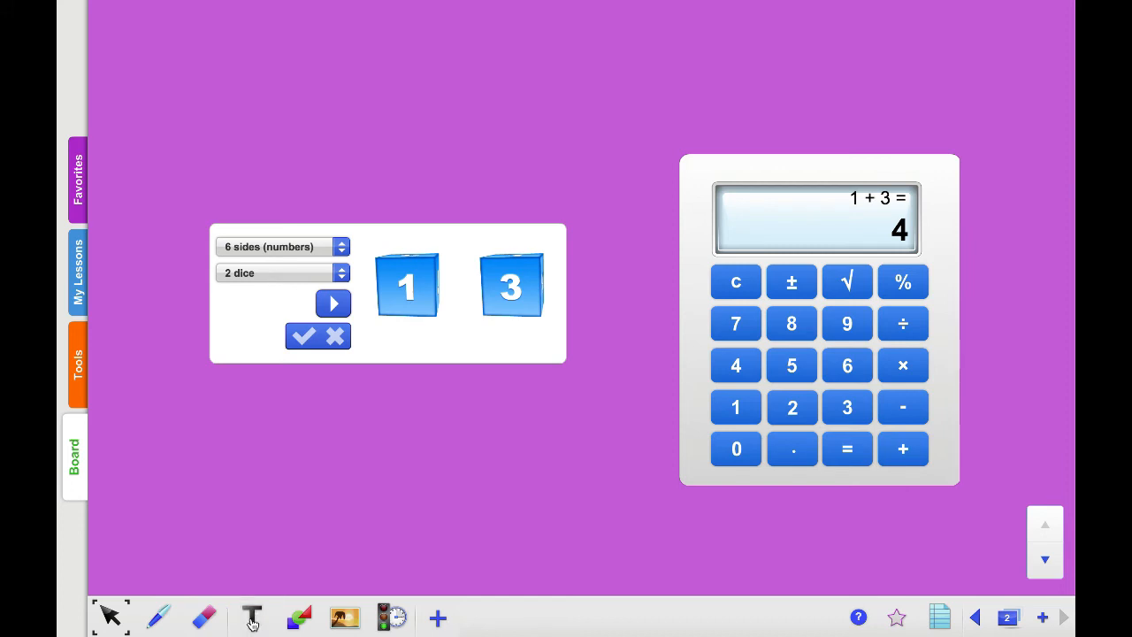
pyautogui.click(252, 625)
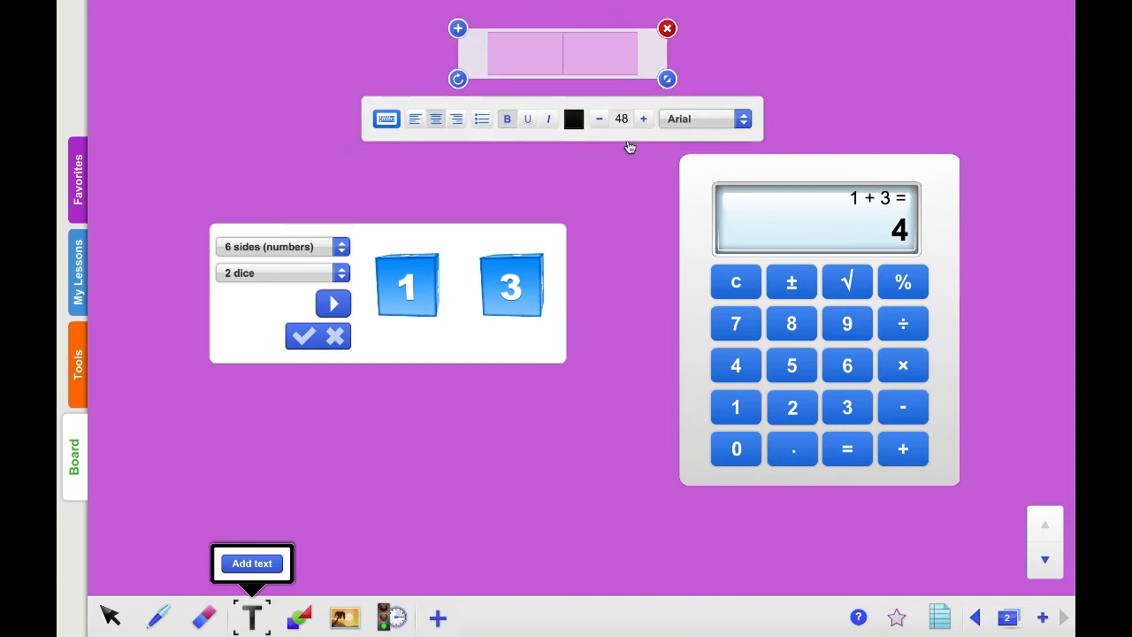
pyautogui.click(387, 121)
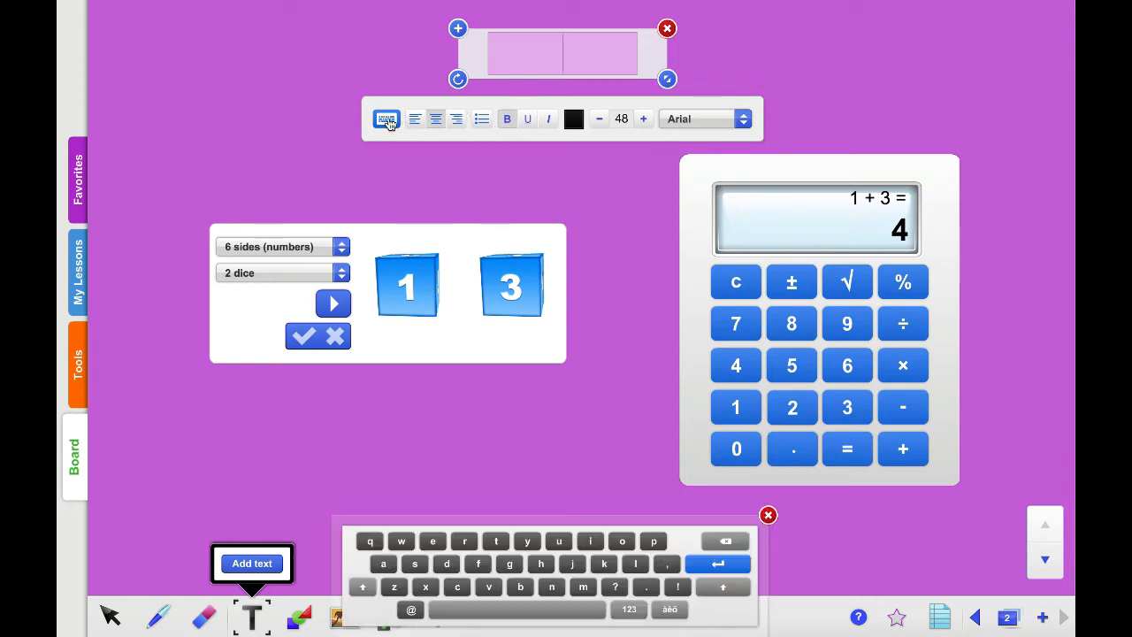
pyautogui.moveTo(351, 559); pyautogui.dragTo(289, 445)
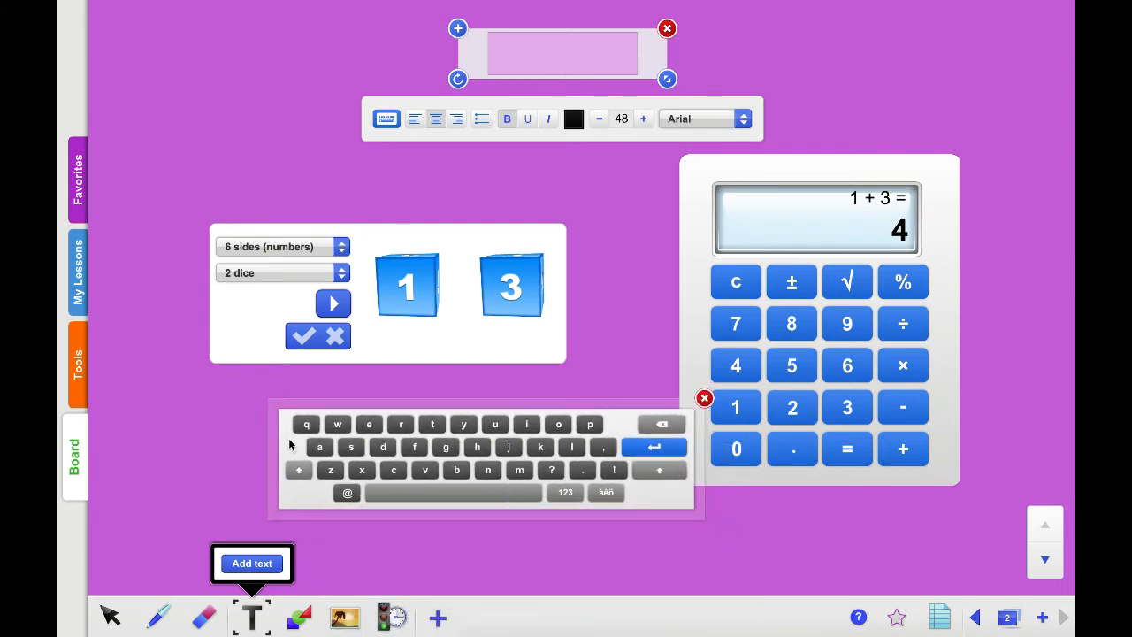
# Enter the heading "Dice Game!" in the text box with the on-screen keyboard.
pyautogui.click(299, 468)
pyautogui.click(383, 446)
pyautogui.click(527, 423)
pyautogui.click(393, 469)
pyautogui.click(368, 423)
pyautogui.click(403, 494)
pyautogui.click(299, 469)
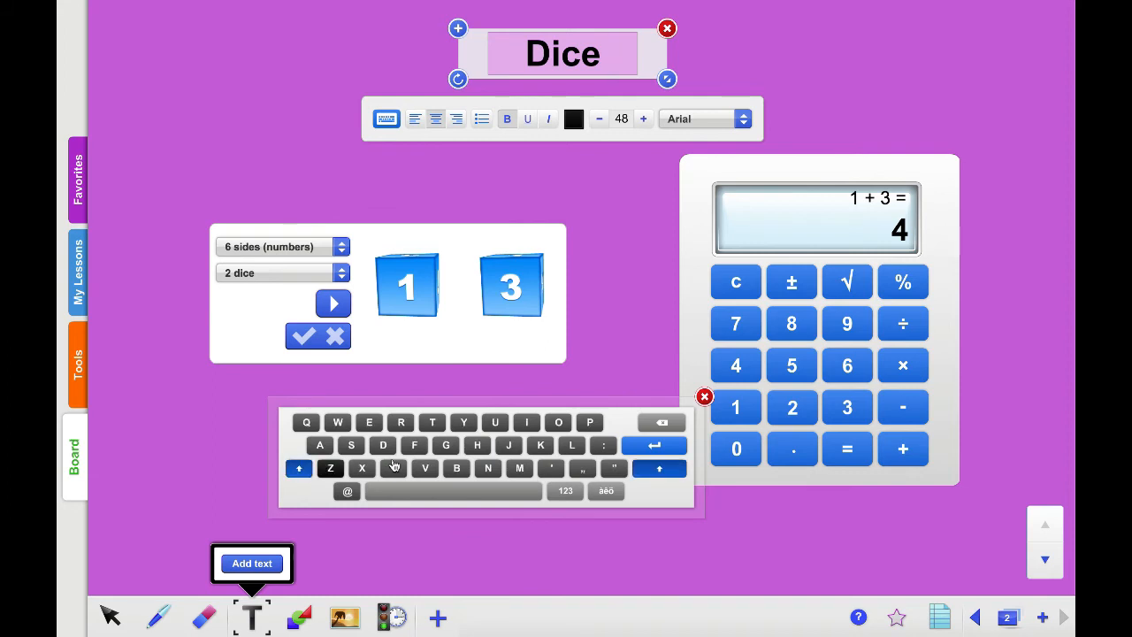
pyautogui.click(445, 446)
pyautogui.click(320, 446)
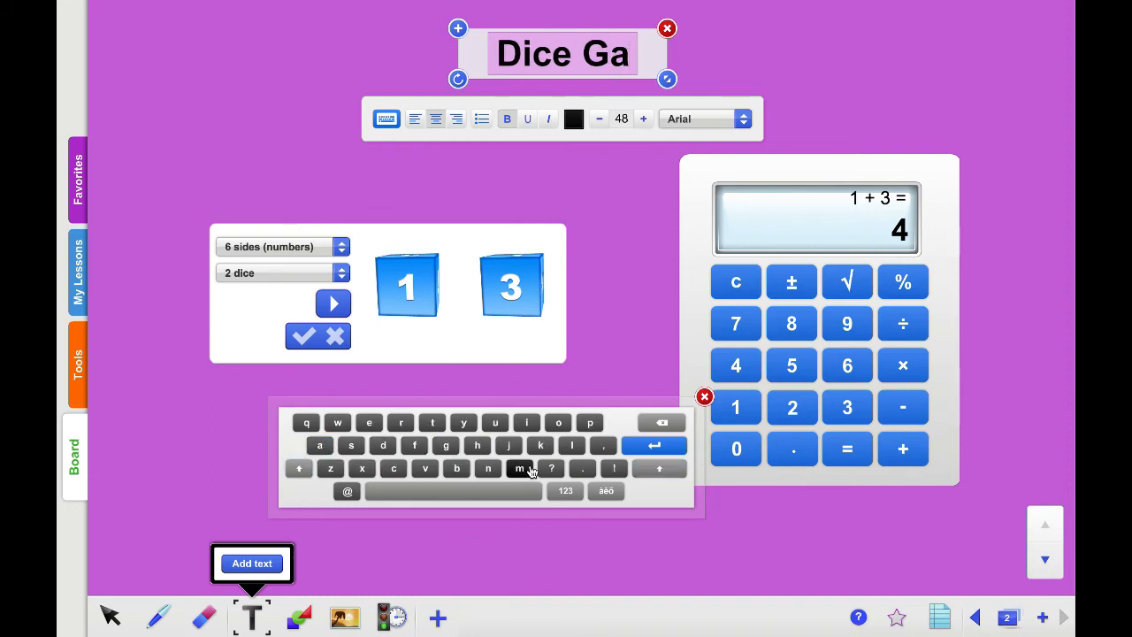
pyautogui.click(520, 468)
pyautogui.click(369, 423)
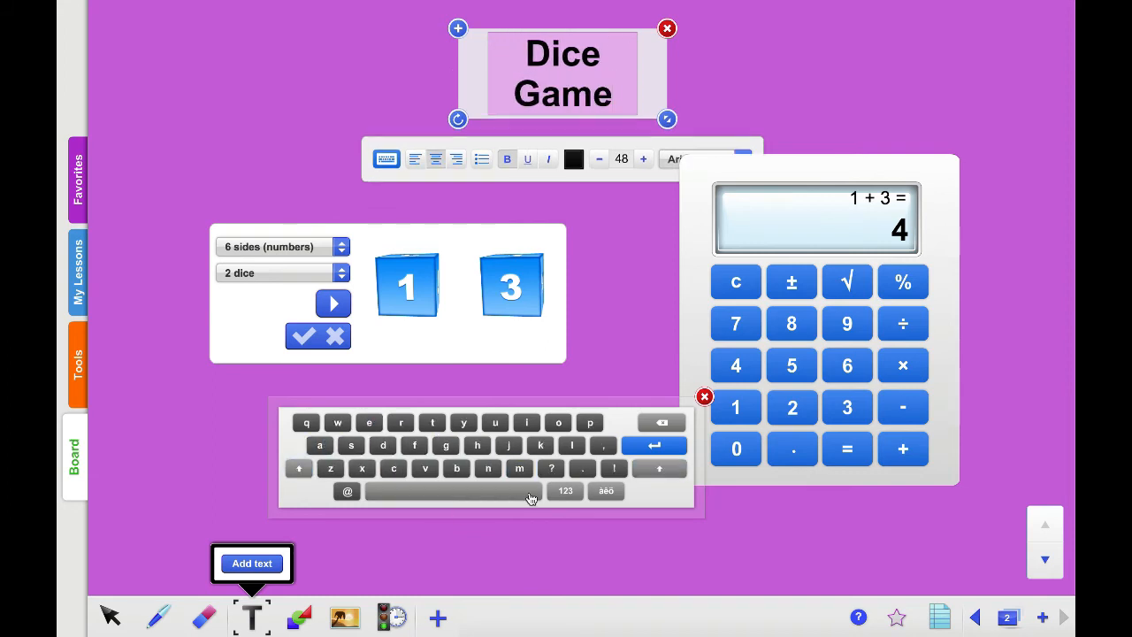
pyautogui.click(615, 469)
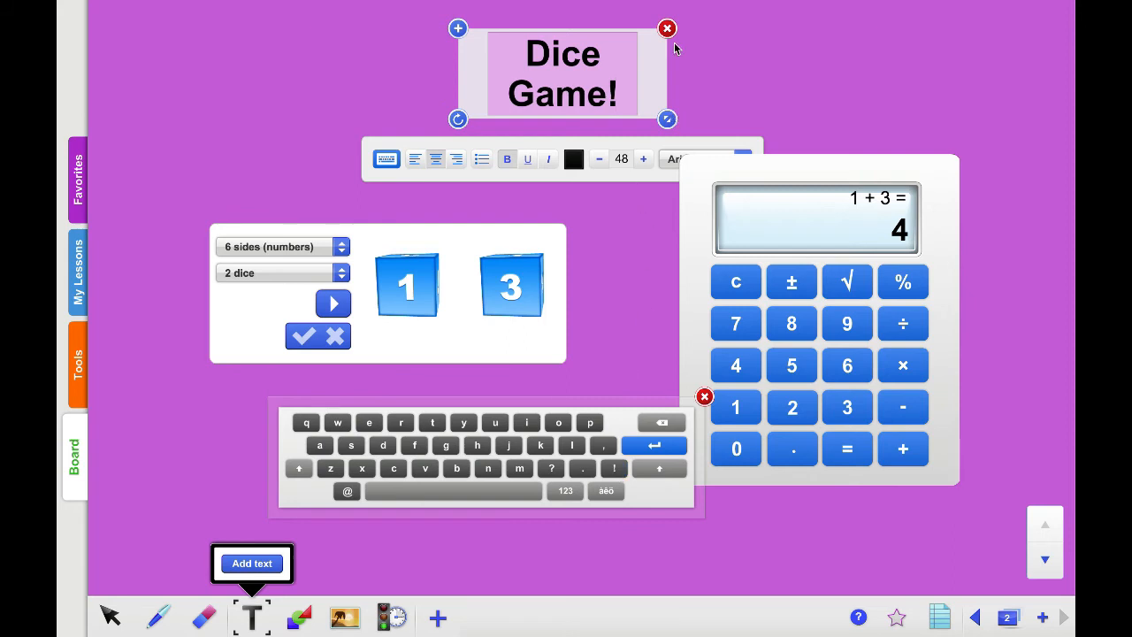
# Widen and reposition the heading's text box so "Dice Game!" fits on one line, and colour its text red.
pyautogui.moveTo(474, 68); pyautogui.dragTo(432, 63)
pyautogui.moveTo(625, 114); pyautogui.dragTo(697, 91)
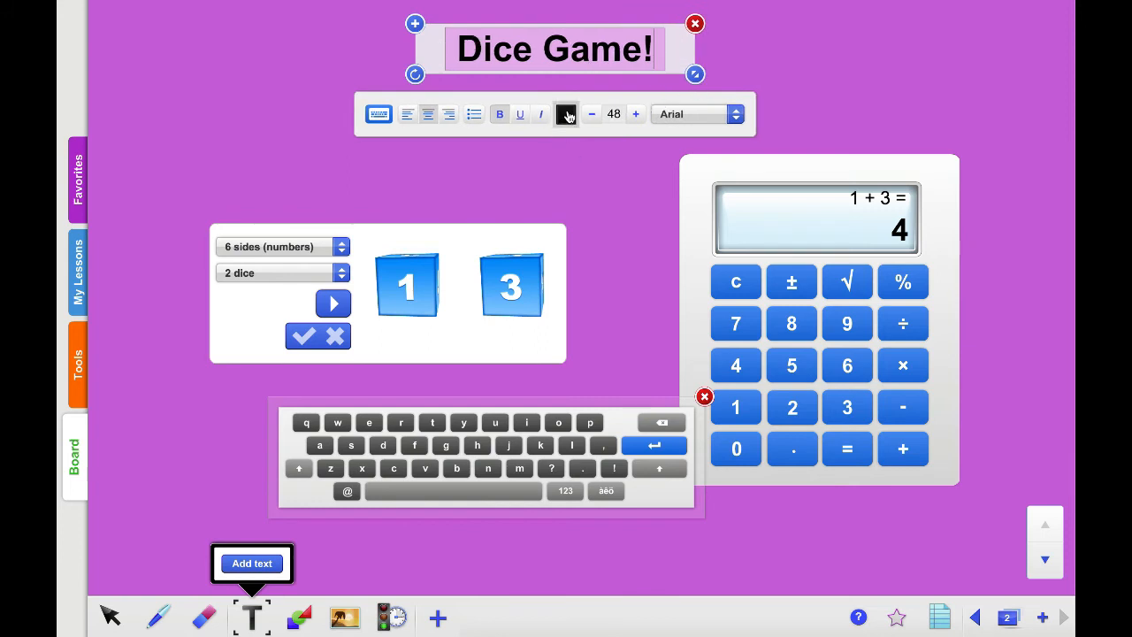
pyautogui.click(566, 116)
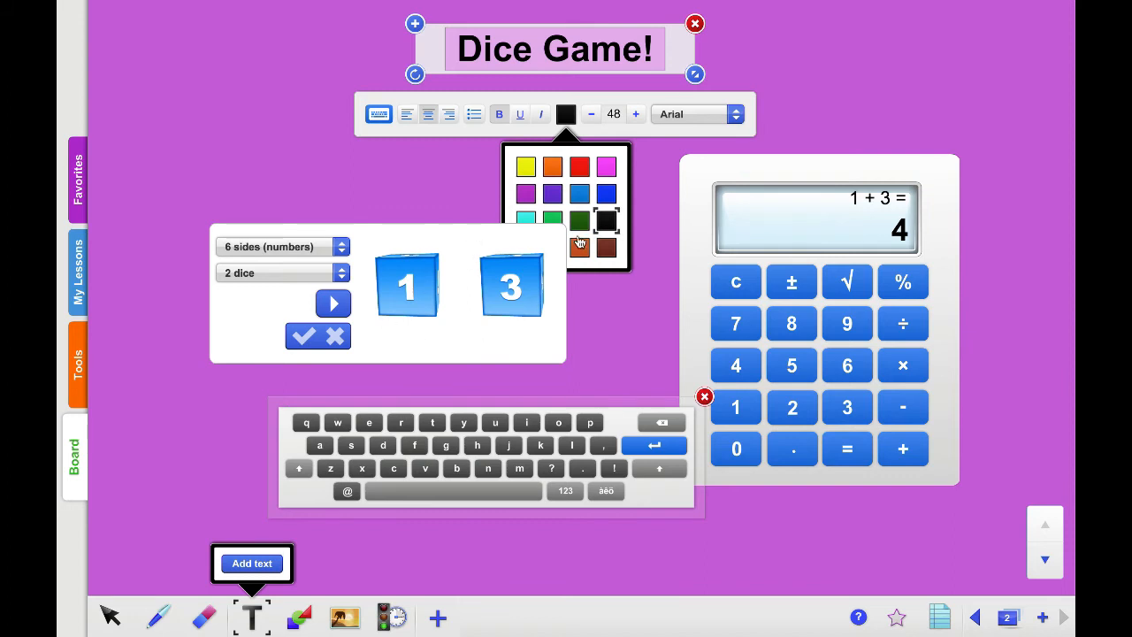
pyautogui.click(580, 167)
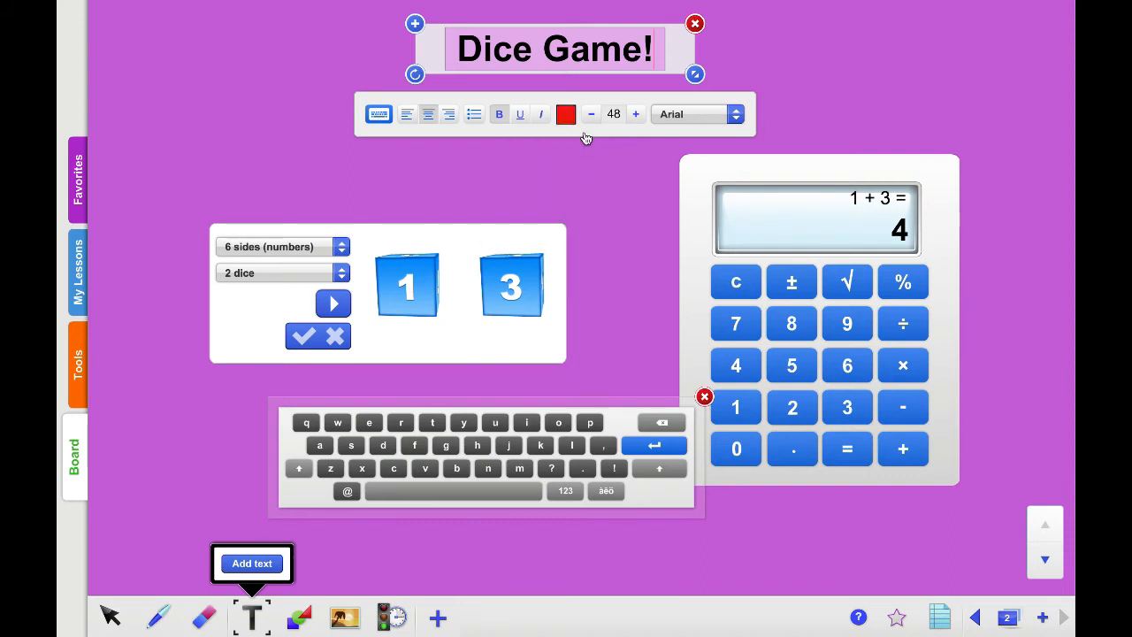
pyautogui.hotkey('ctrl', 'shift', 'Left')
pyautogui.hotkey('ctrl', 'shift', 'Left')
pyautogui.click(567, 114)
pyautogui.click(577, 165)
# Remove the stray empty text box and close the on-screen keyboard.
pyautogui.click(631, 182)
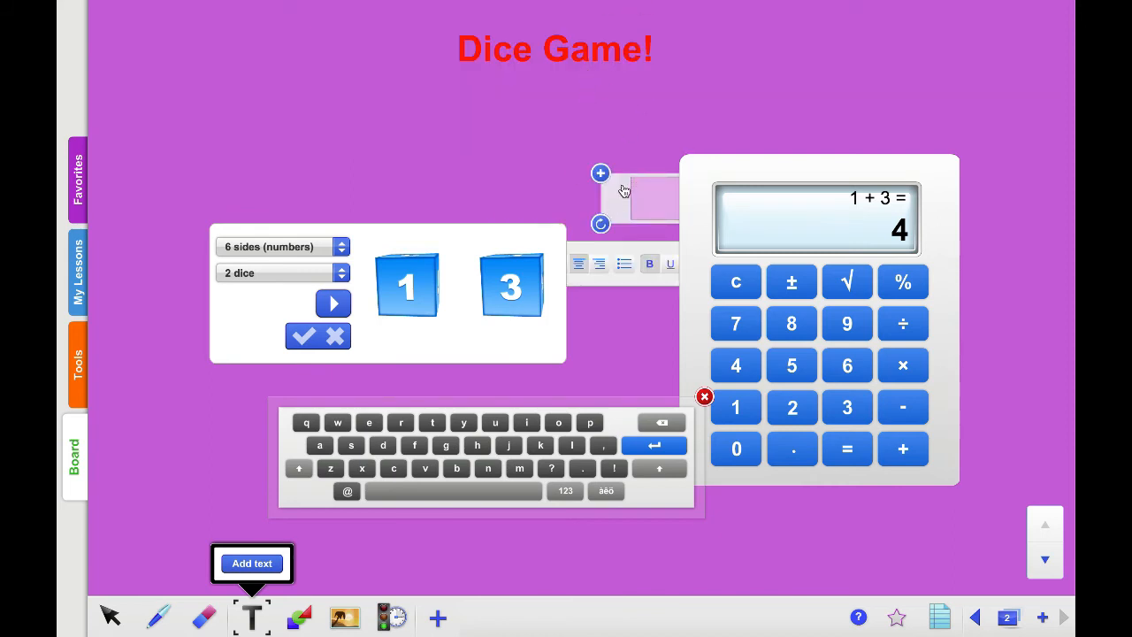
pyautogui.moveTo(626, 190); pyautogui.dragTo(500, 135)
pyautogui.click(662, 118)
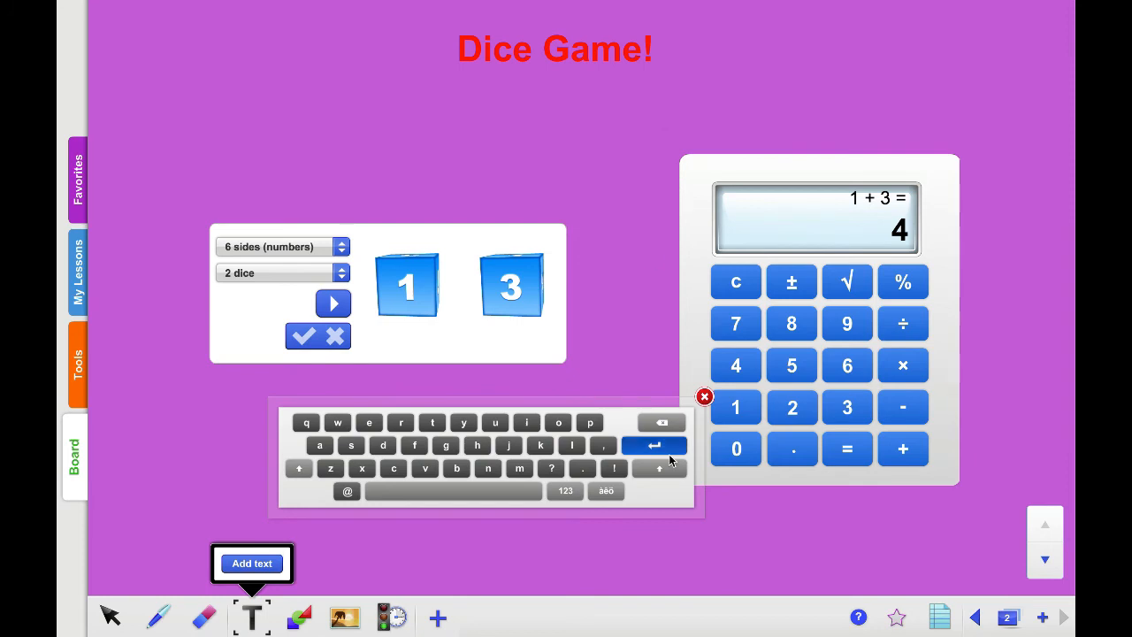
pyautogui.click(704, 397)
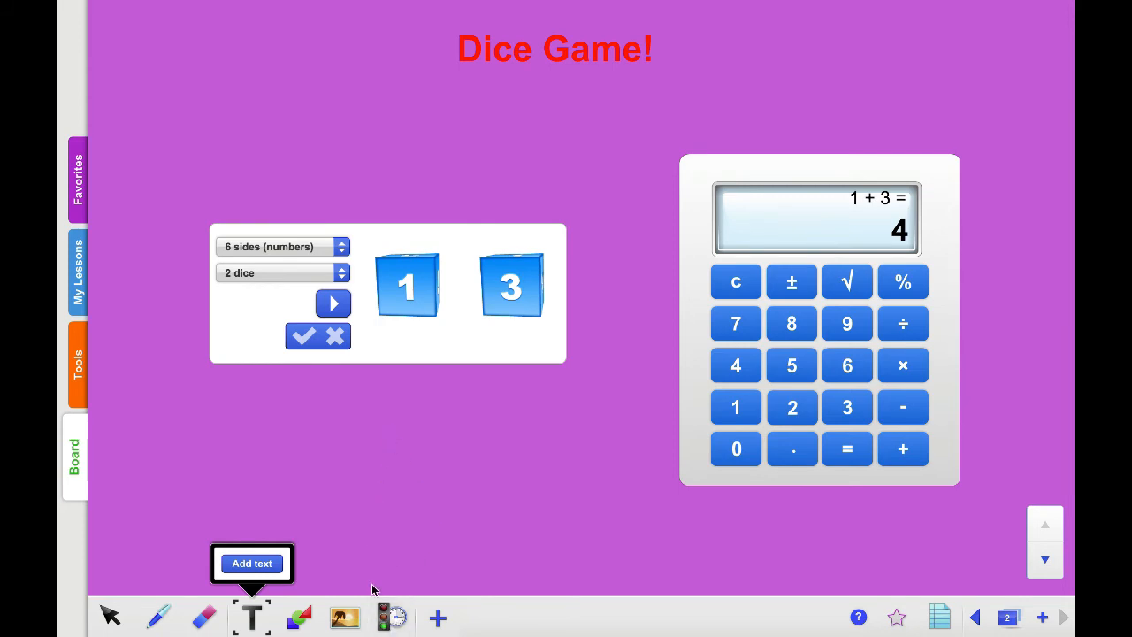
pyautogui.click(384, 611)
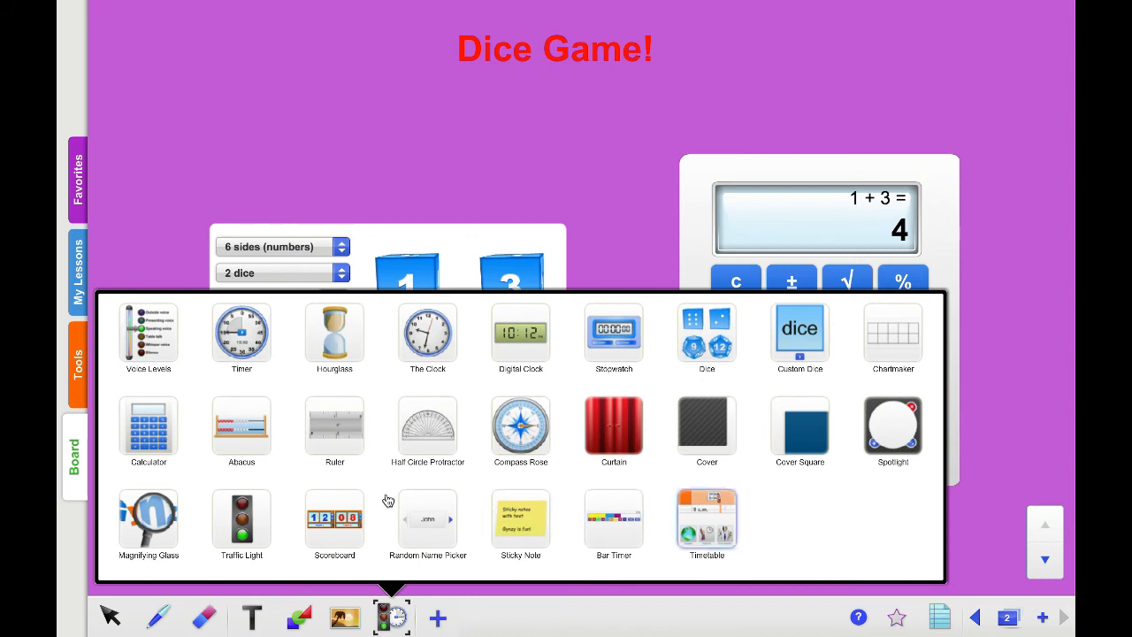
pyautogui.click(609, 189)
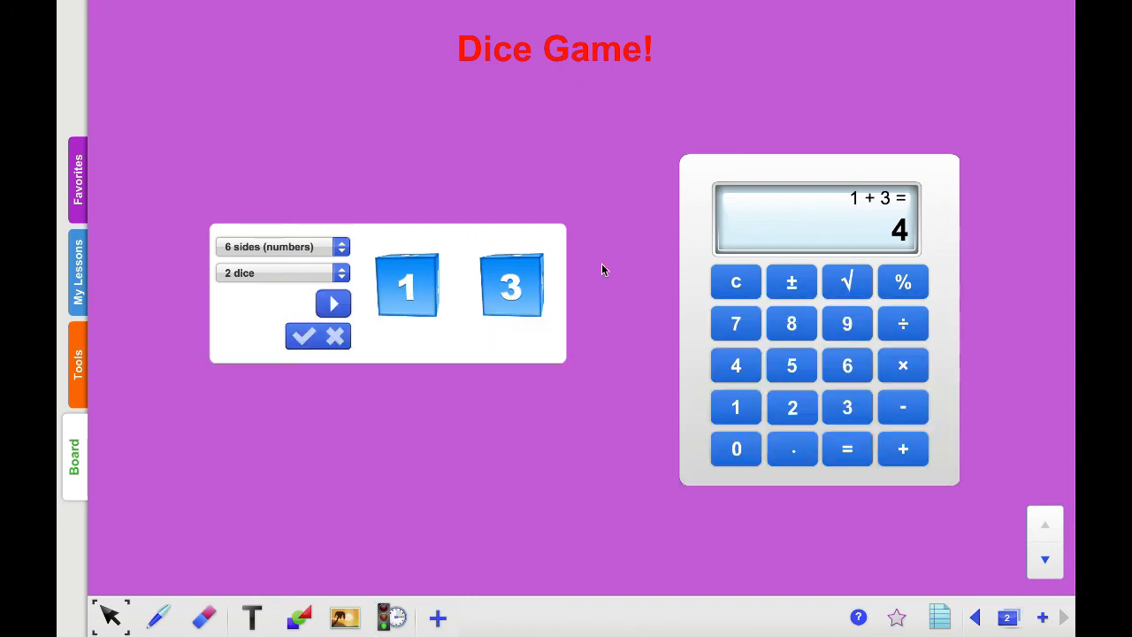
# Add a third page to the lesson and set its background to Music Sheets.
pyautogui.click(1046, 617)
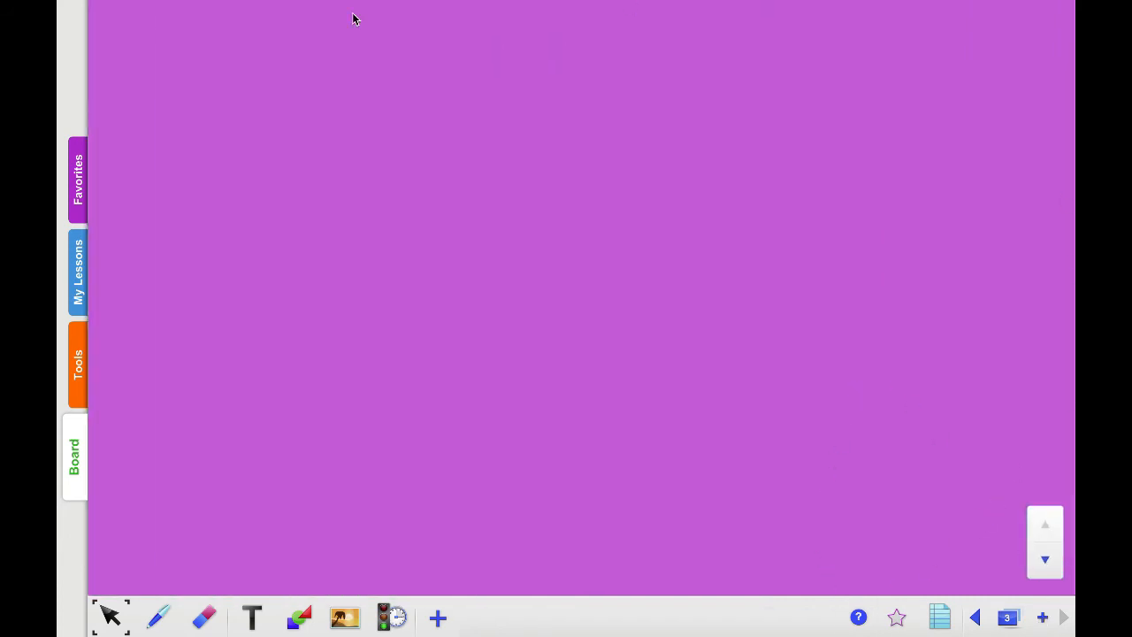
pyautogui.click(944, 619)
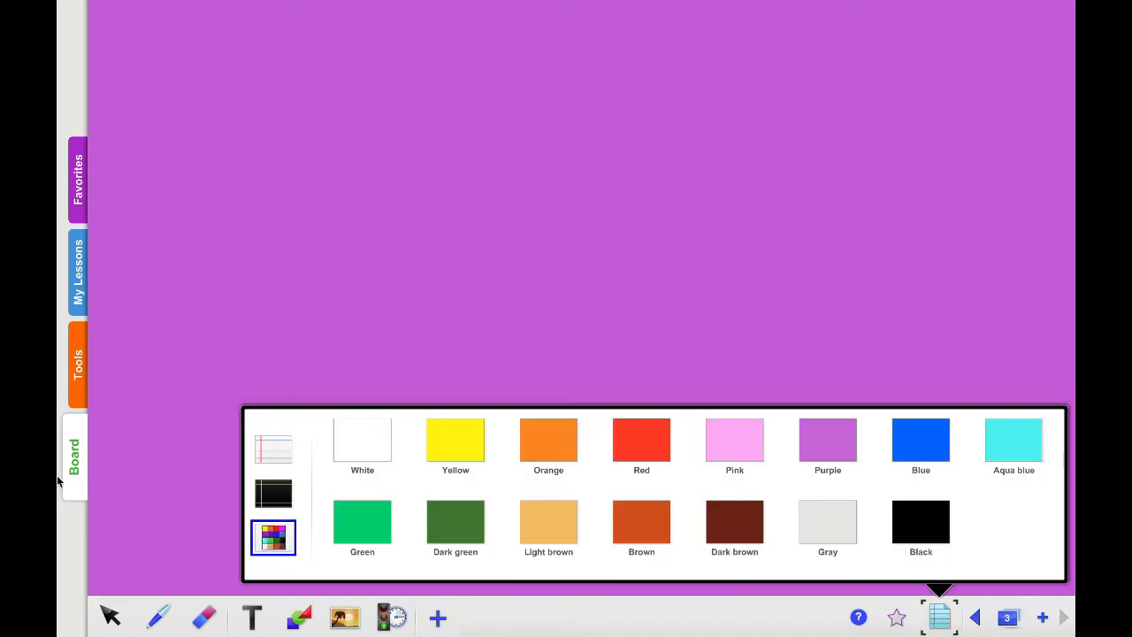
pyautogui.click(279, 453)
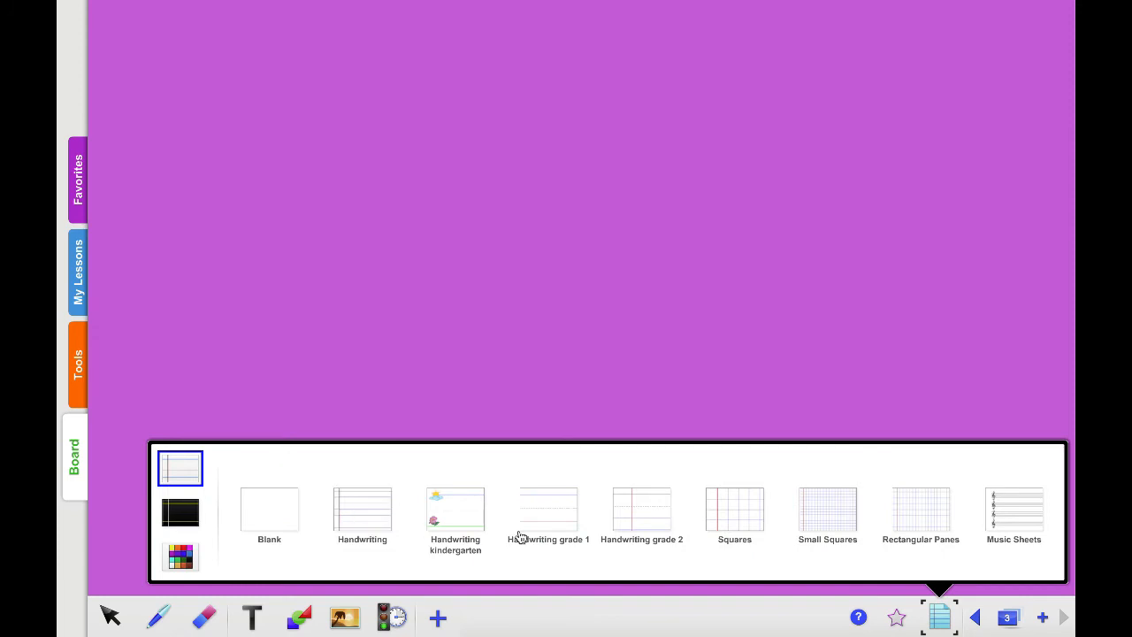
pyautogui.click(1017, 518)
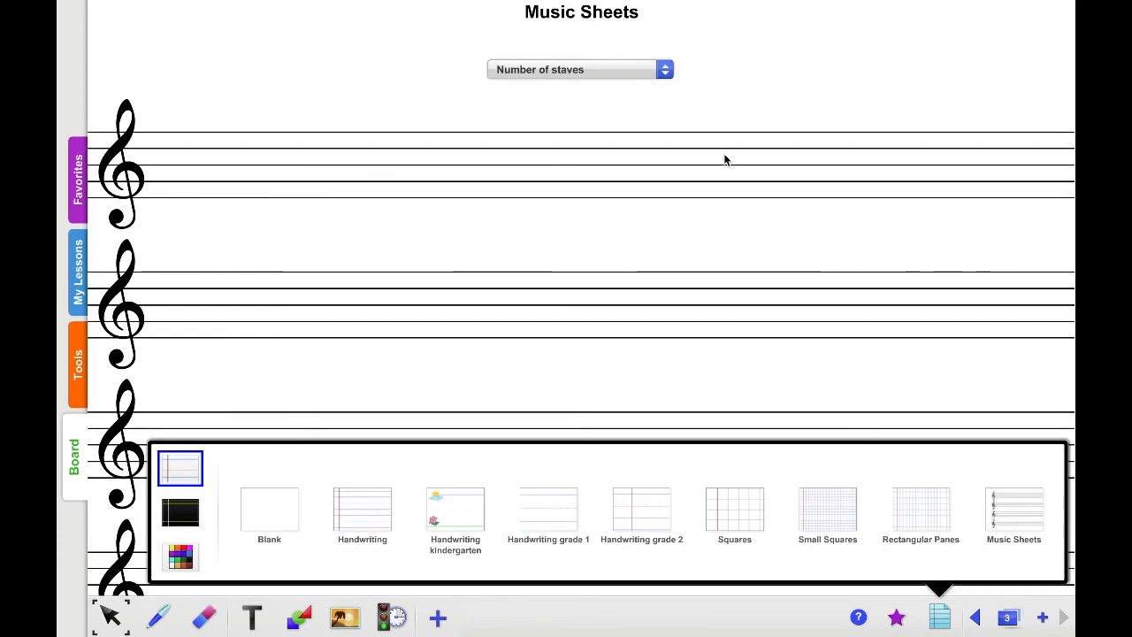
pyautogui.click(737, 60)
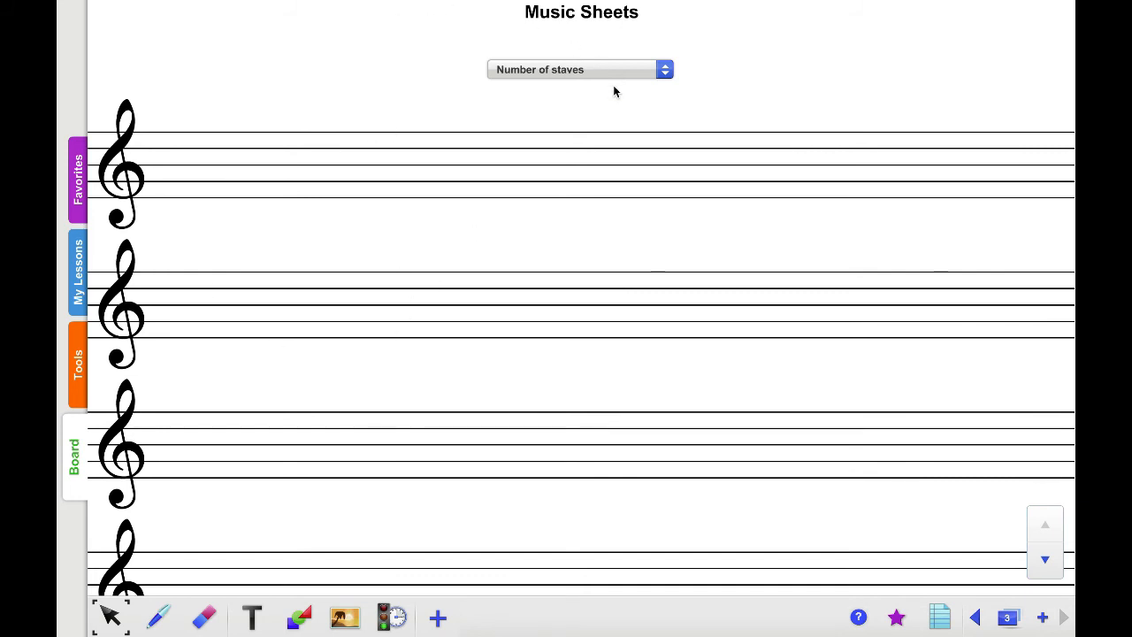
# Try a higher number of staves on the music sheet, and switch back to the larger staves.
pyautogui.click(664, 69)
pyautogui.click(587, 141)
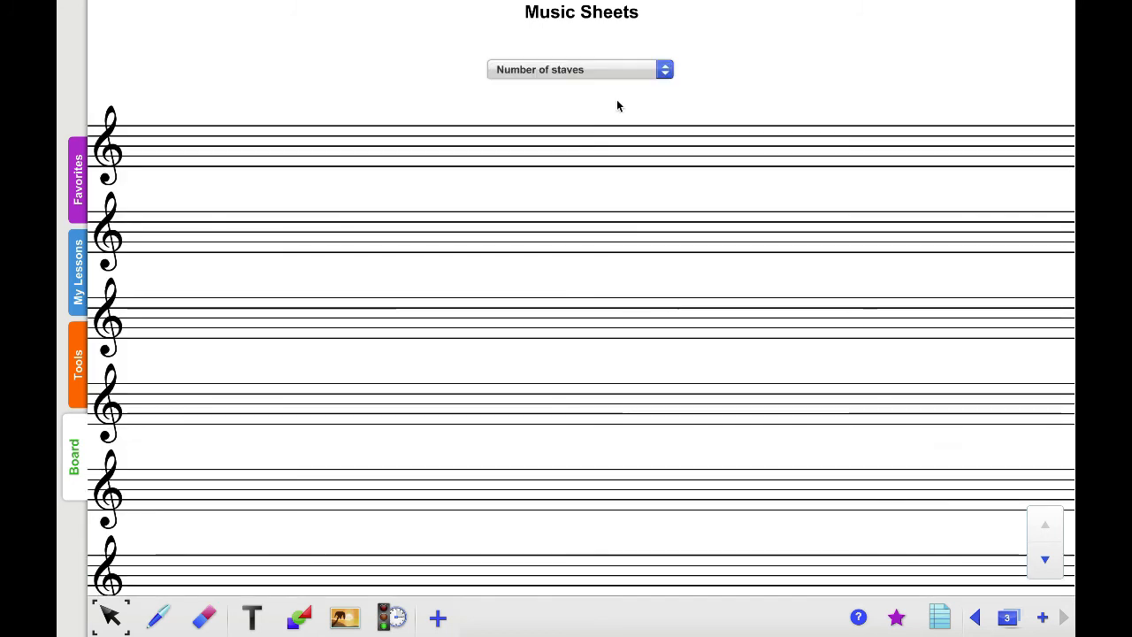
pyautogui.click(654, 72)
pyautogui.click(550, 98)
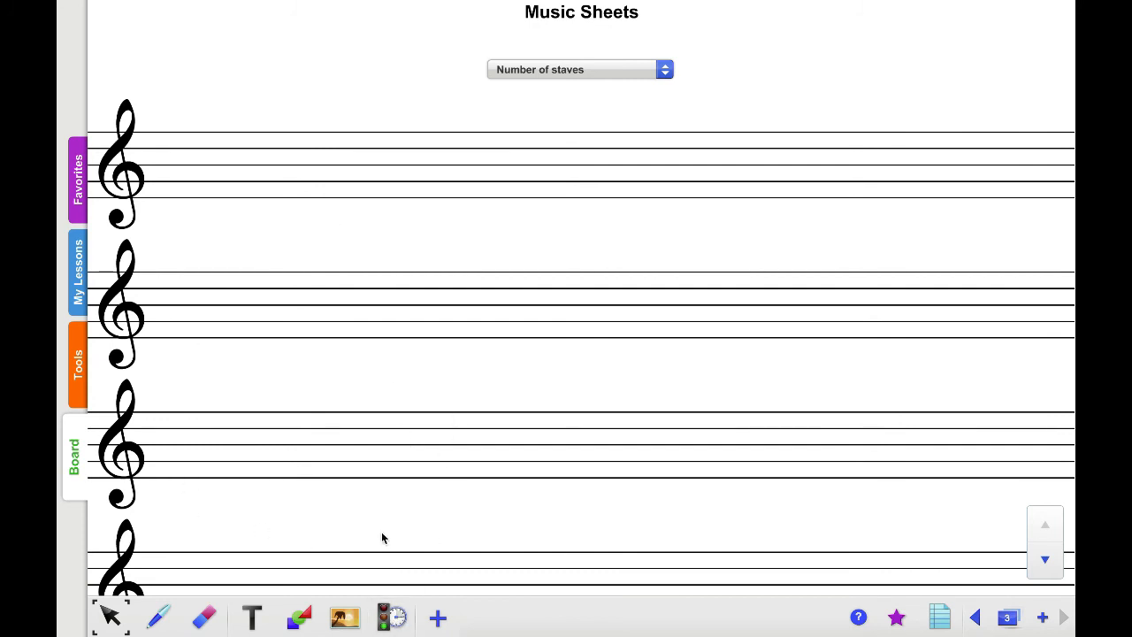
pyautogui.click(347, 617)
pyautogui.click(350, 512)
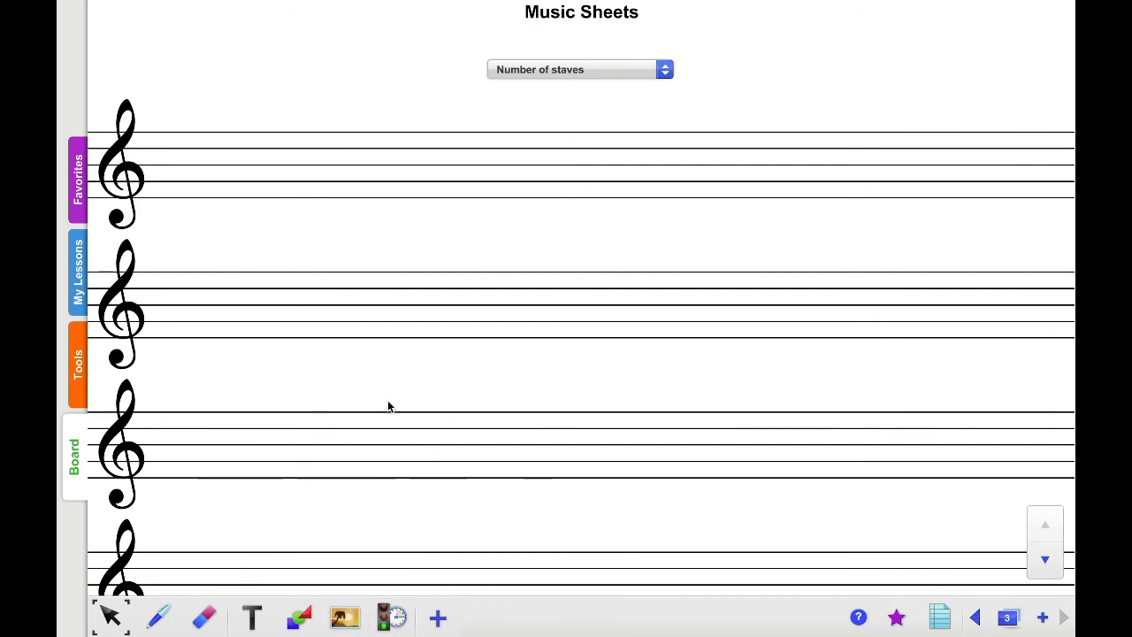
pyautogui.click(348, 623)
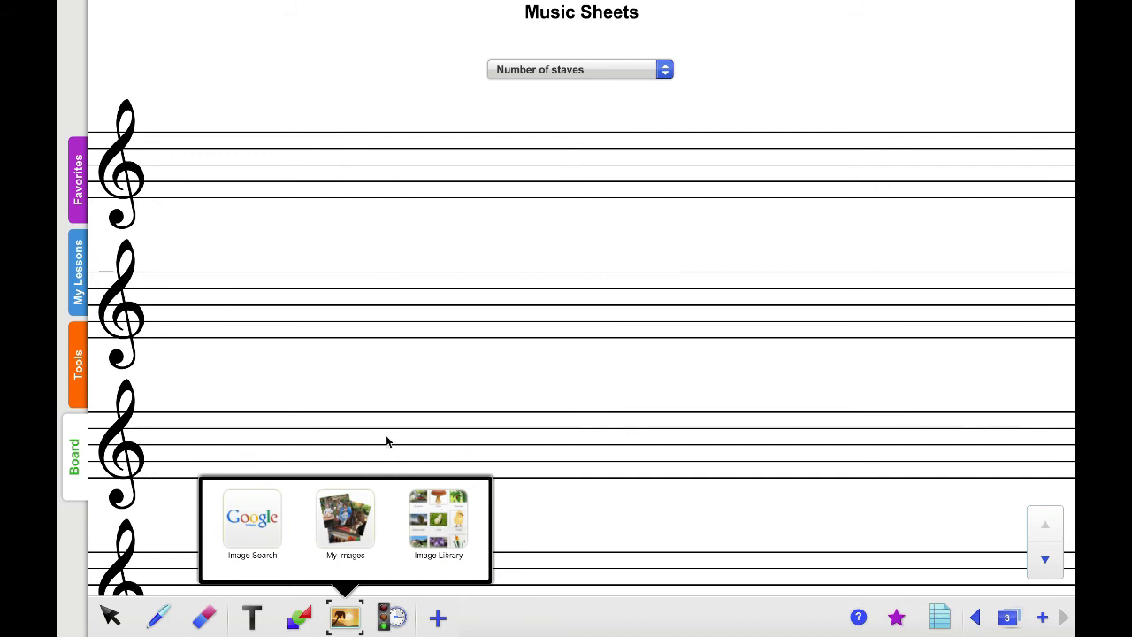
pyautogui.click(348, 622)
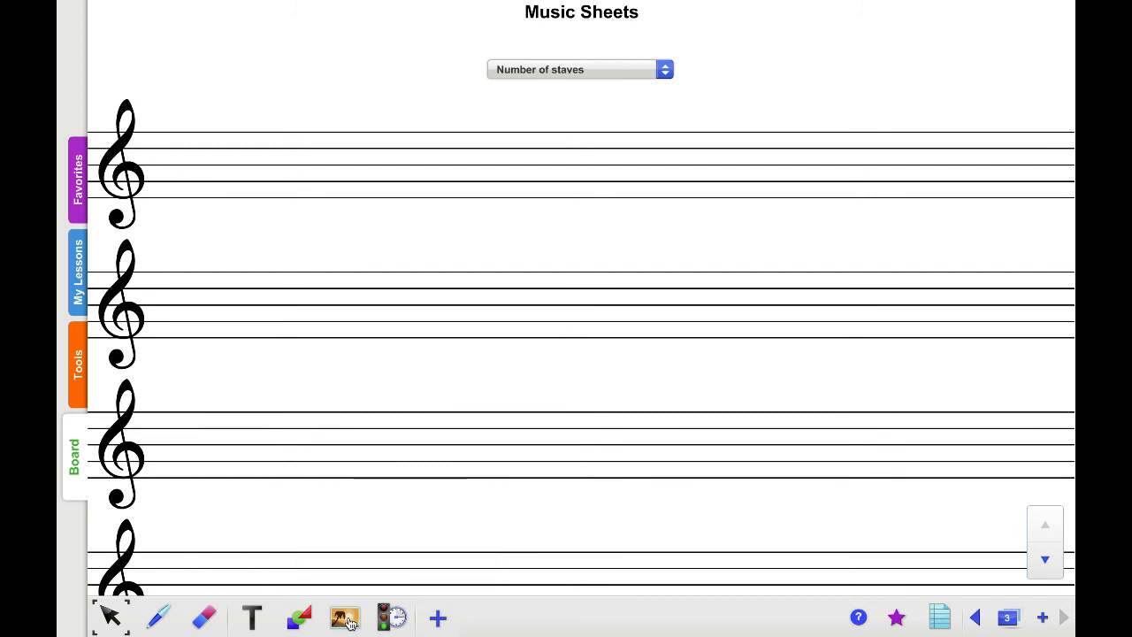
# Search the Image Library for "note".
pyautogui.click(346, 619)
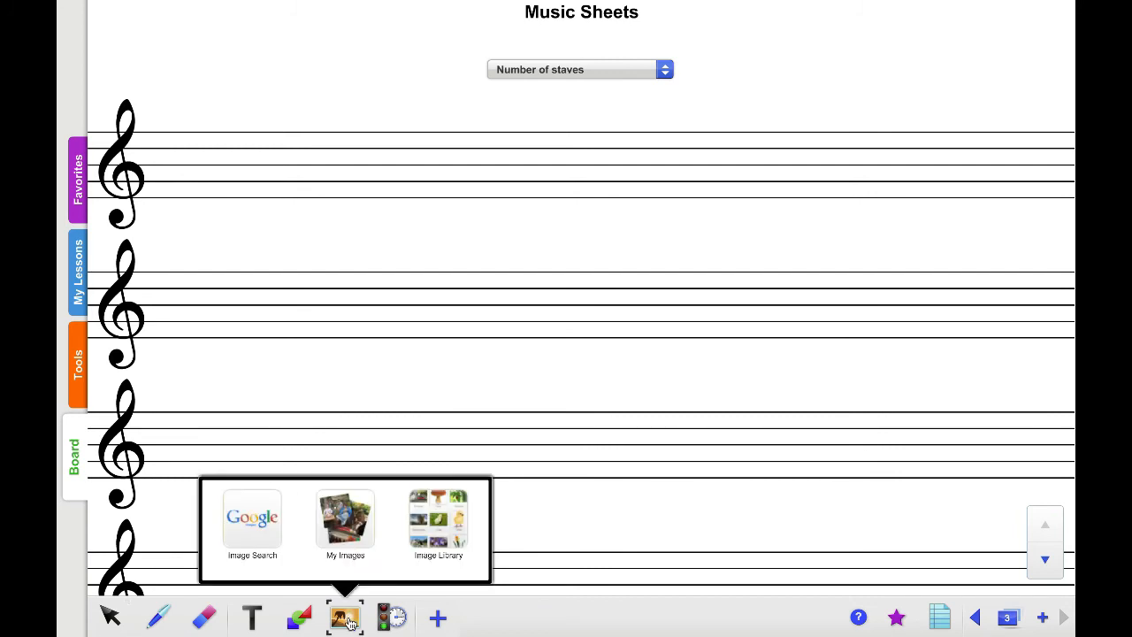
pyautogui.click(440, 524)
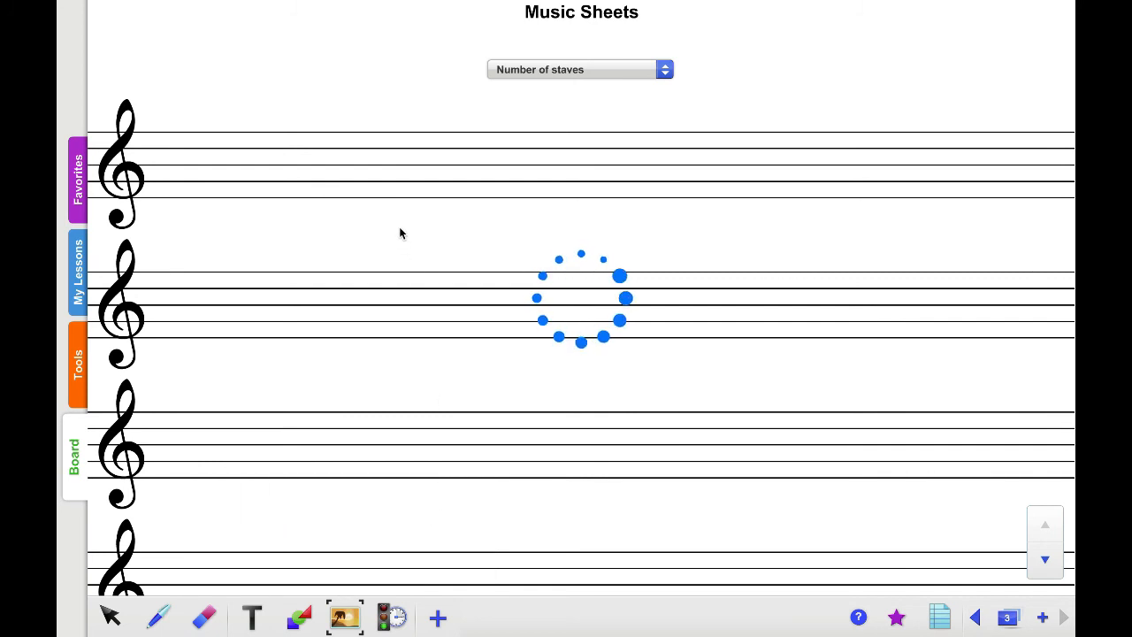
pyautogui.click(344, 153)
pyautogui.doubleClick(345, 154)
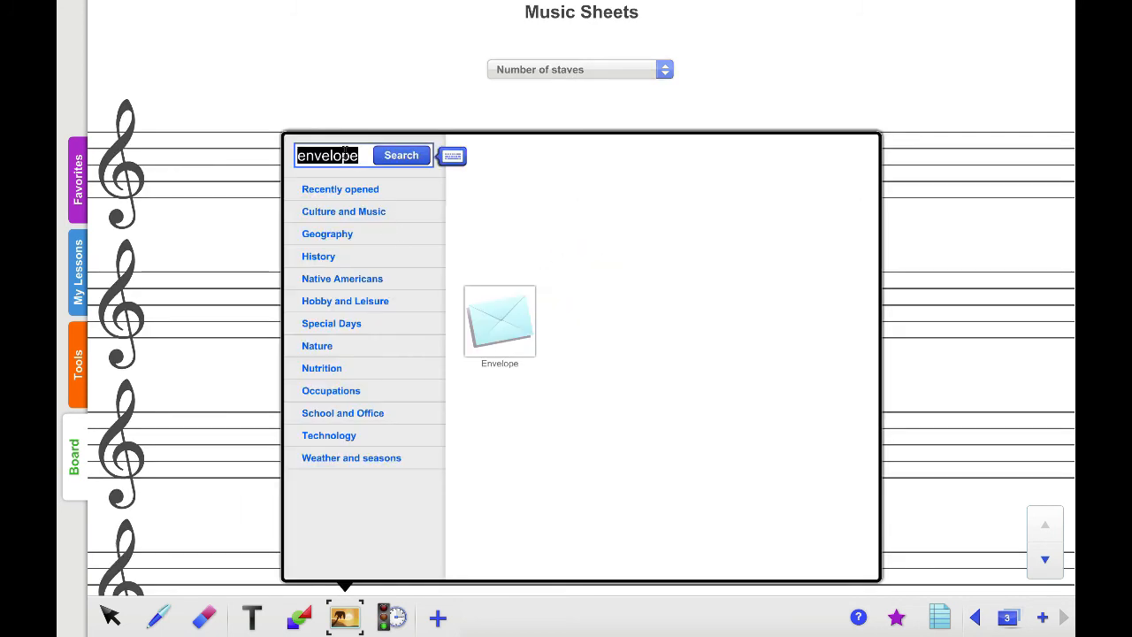
pyautogui.write('note')
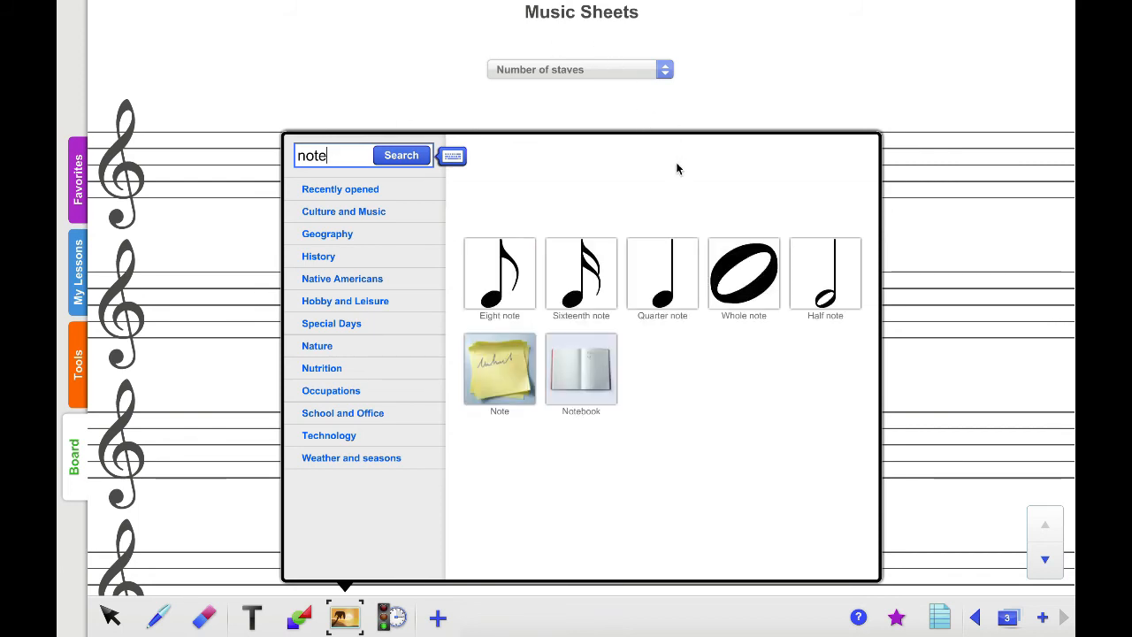
# Add the Quarter note and Half note images to the music sheet and close the library.
pyautogui.click(671, 282)
pyautogui.moveTo(652, 253); pyautogui.dragTo(936, 351)
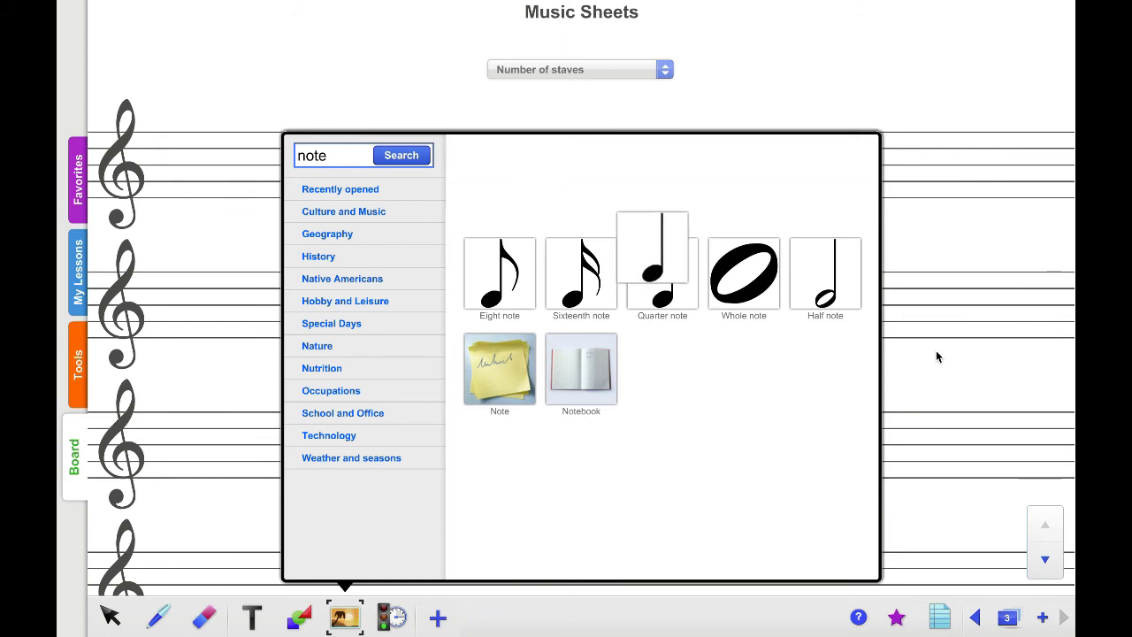
pyautogui.click(831, 279)
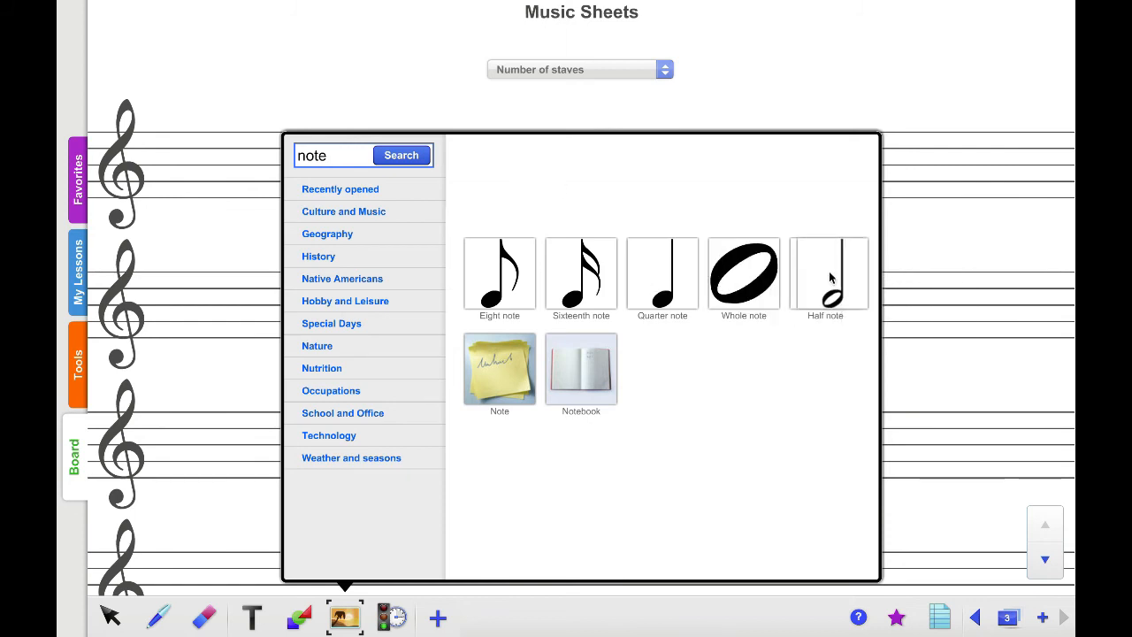
pyautogui.click(469, 106)
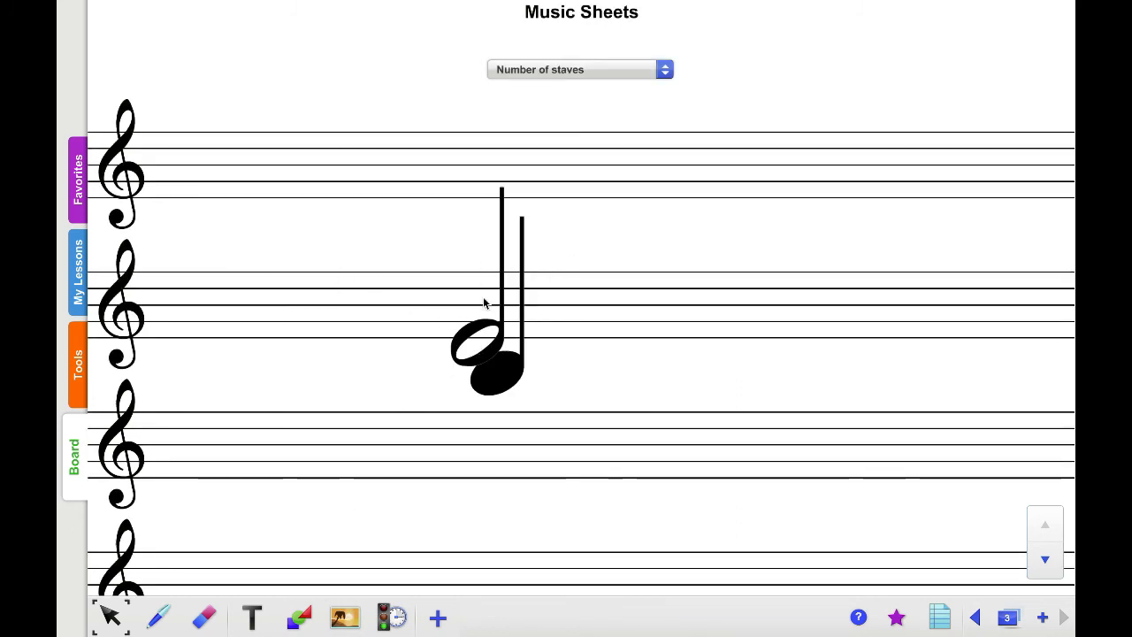
# Shrink the half note to fit the staves and place it above the first staff.
pyautogui.click(488, 270)
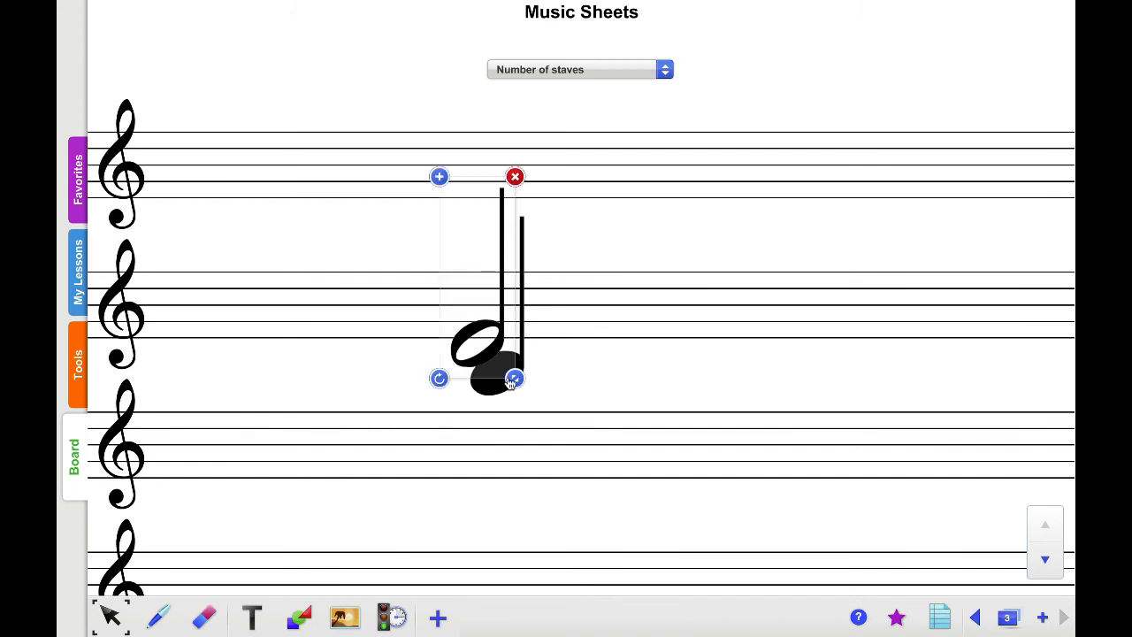
pyautogui.moveTo(513, 379); pyautogui.dragTo(488, 354)
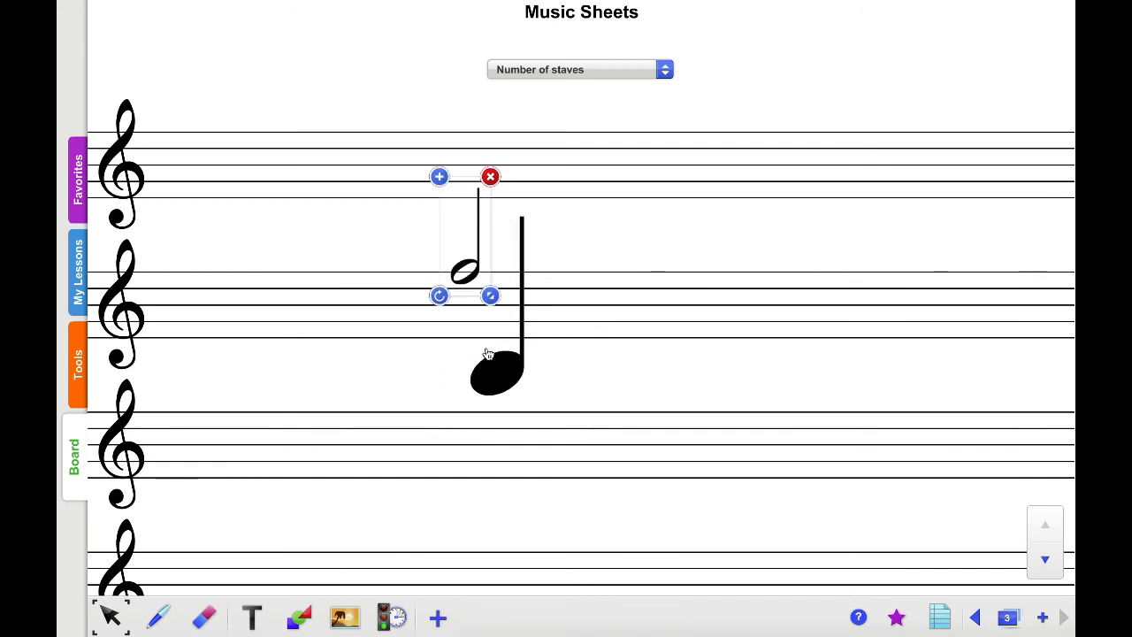
pyautogui.moveTo(467, 272); pyautogui.dragTo(439, 296)
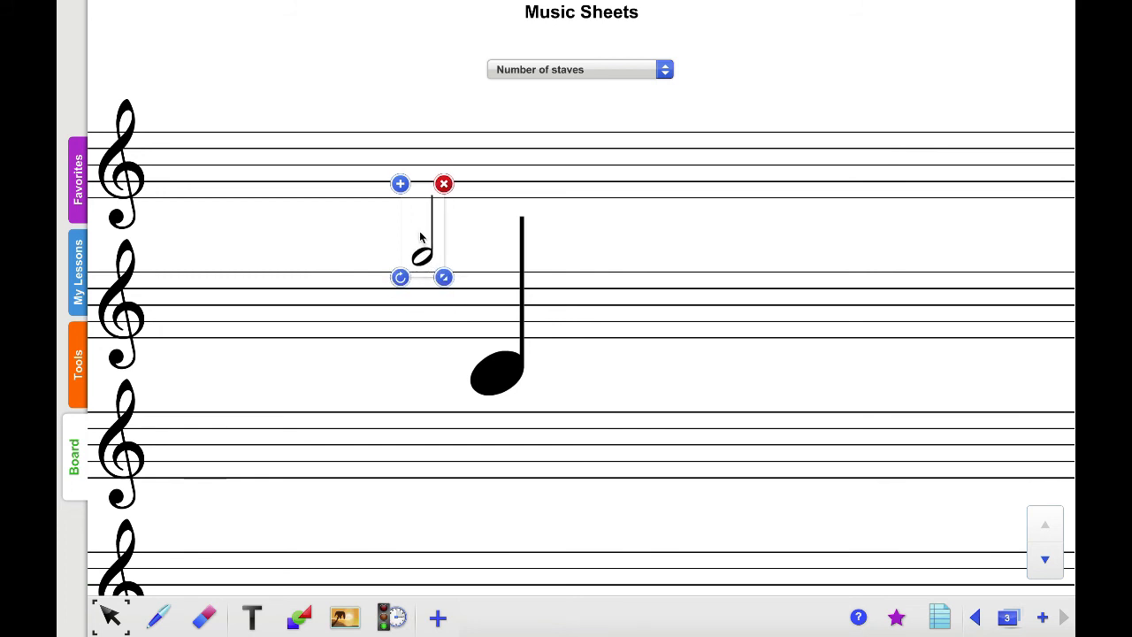
pyautogui.moveTo(421, 234); pyautogui.dragTo(421, 254)
pyautogui.moveTo(443, 299); pyautogui.dragTo(234, 88)
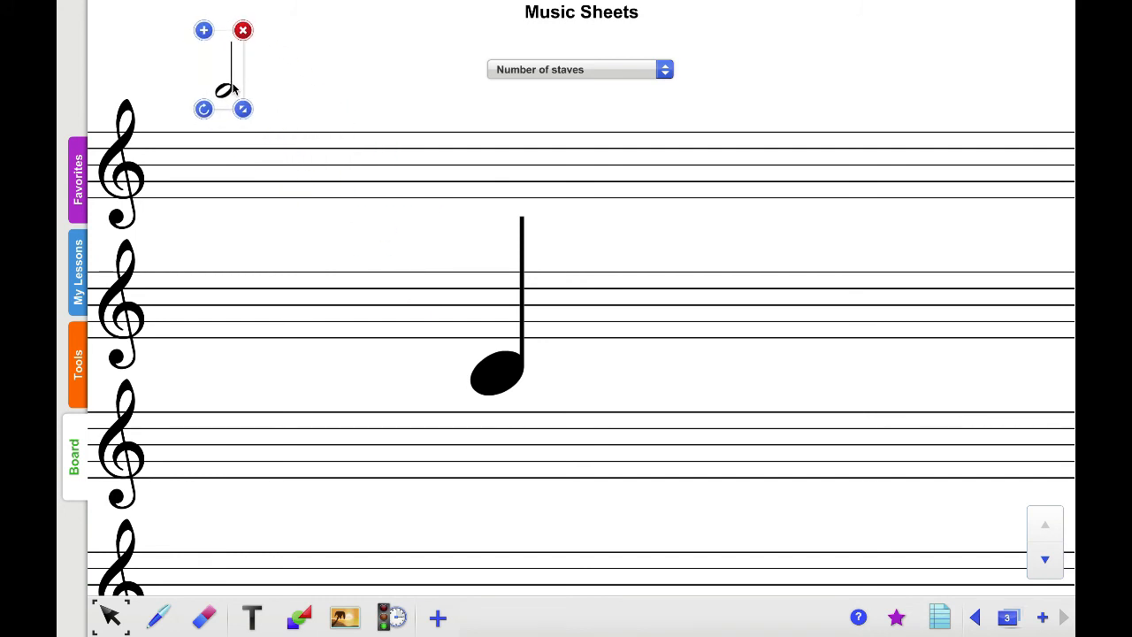
# Shrink the quarter note to match the half note and line both up side by side above the first staff.
pyautogui.click(505, 374)
pyautogui.moveTo(538, 414); pyautogui.dragTo(507, 361)
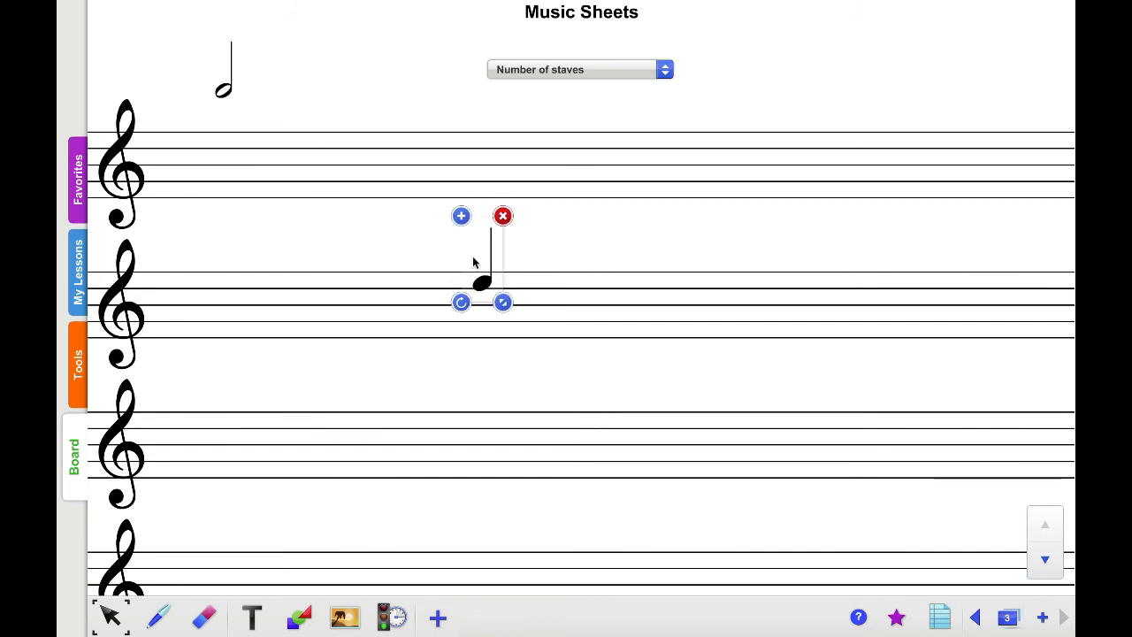
pyautogui.moveTo(474, 259); pyautogui.dragTo(298, 64)
pyautogui.moveTo(227, 90); pyautogui.dragTo(209, 77)
pyautogui.moveTo(299, 94); pyautogui.dragTo(274, 82)
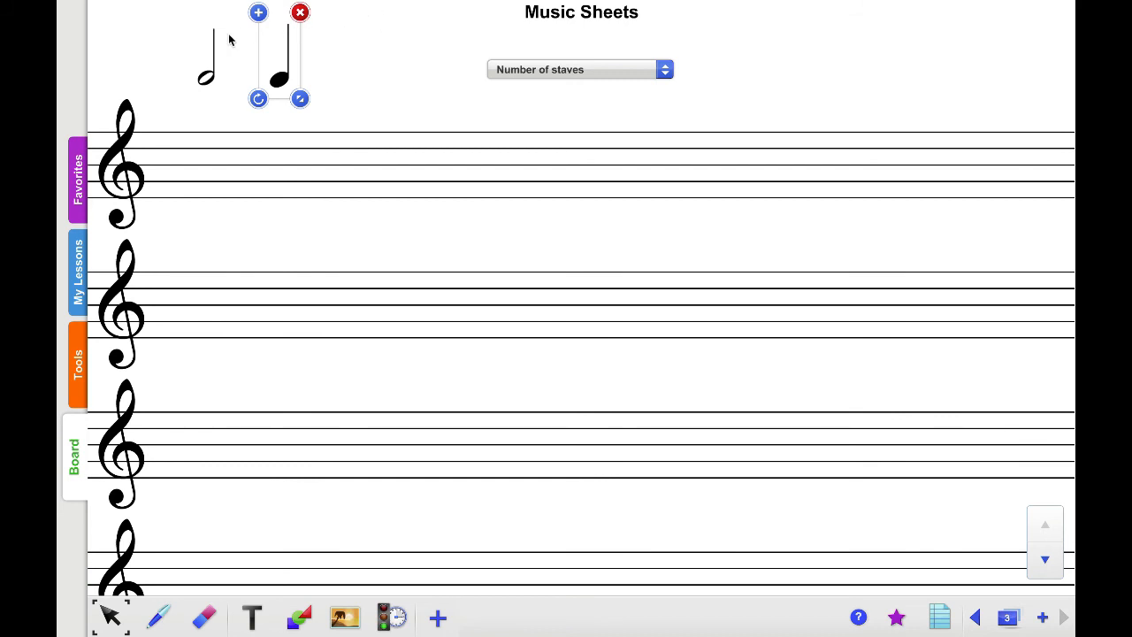
# Make the quarter note above the first staff an infinite cloner.
pyautogui.click(333, 61)
pyautogui.click(283, 82)
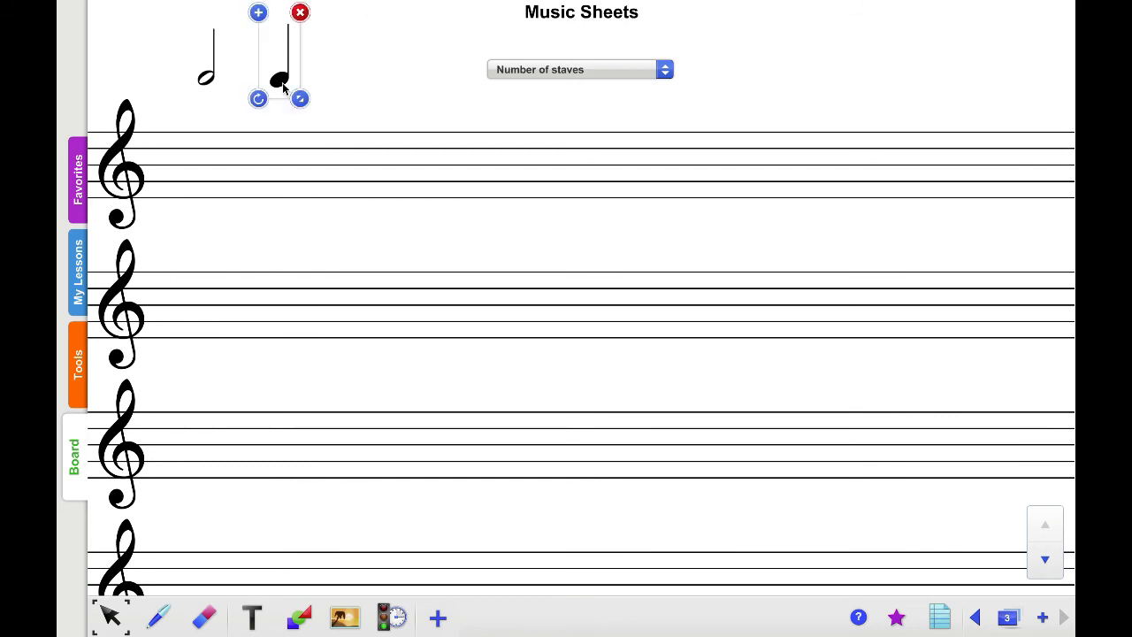
pyautogui.click(213, 77)
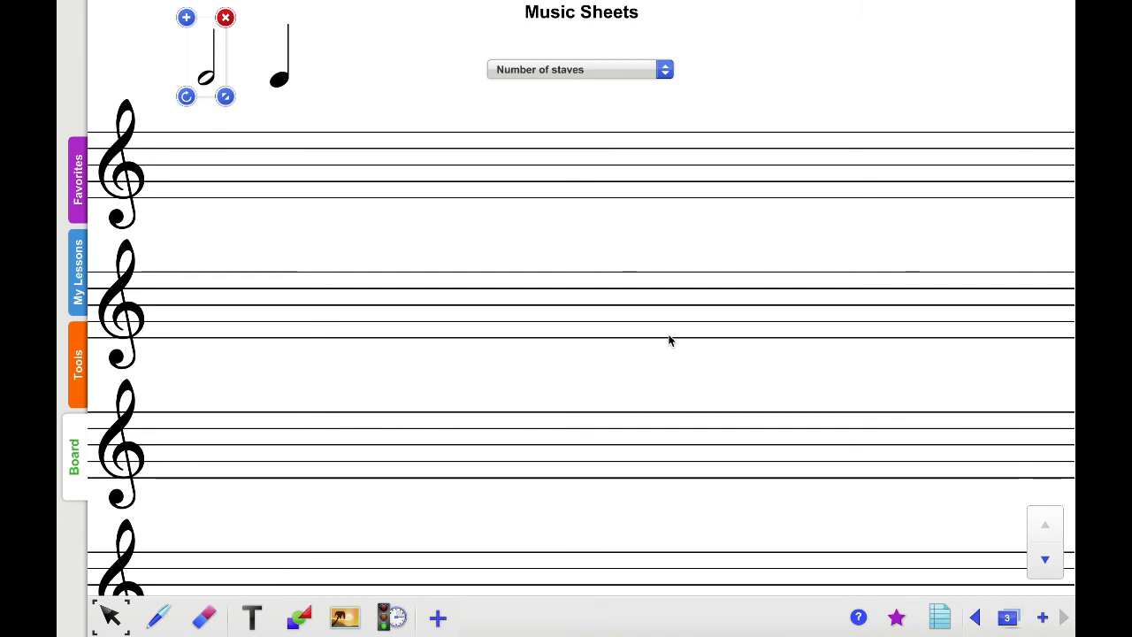
pyautogui.click(364, 126)
pyautogui.click(292, 85)
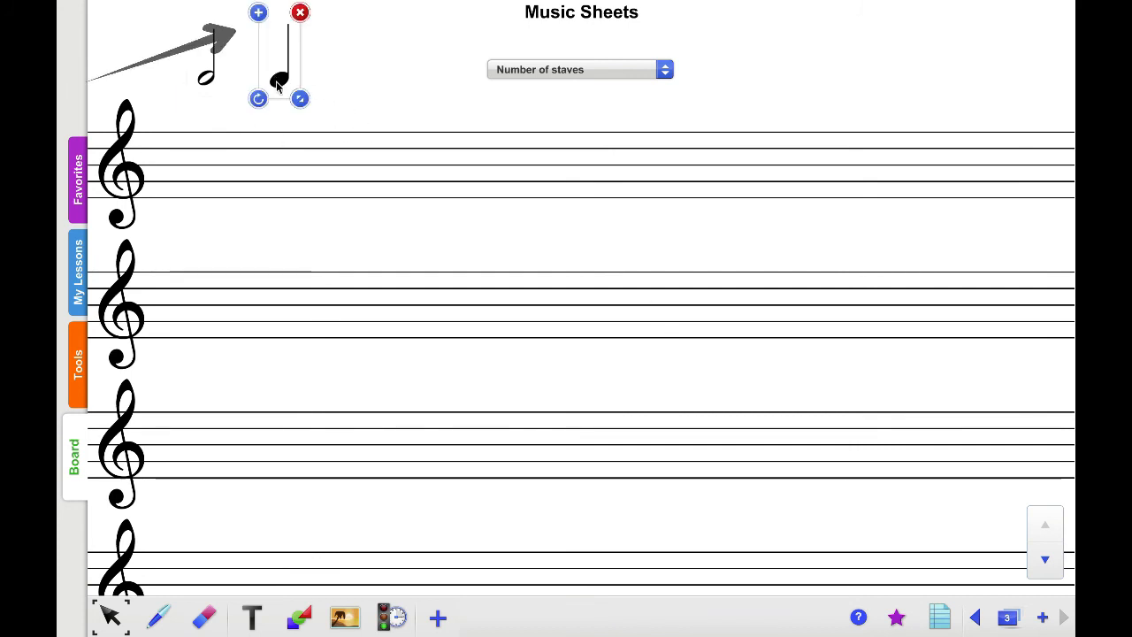
pyautogui.click(258, 14)
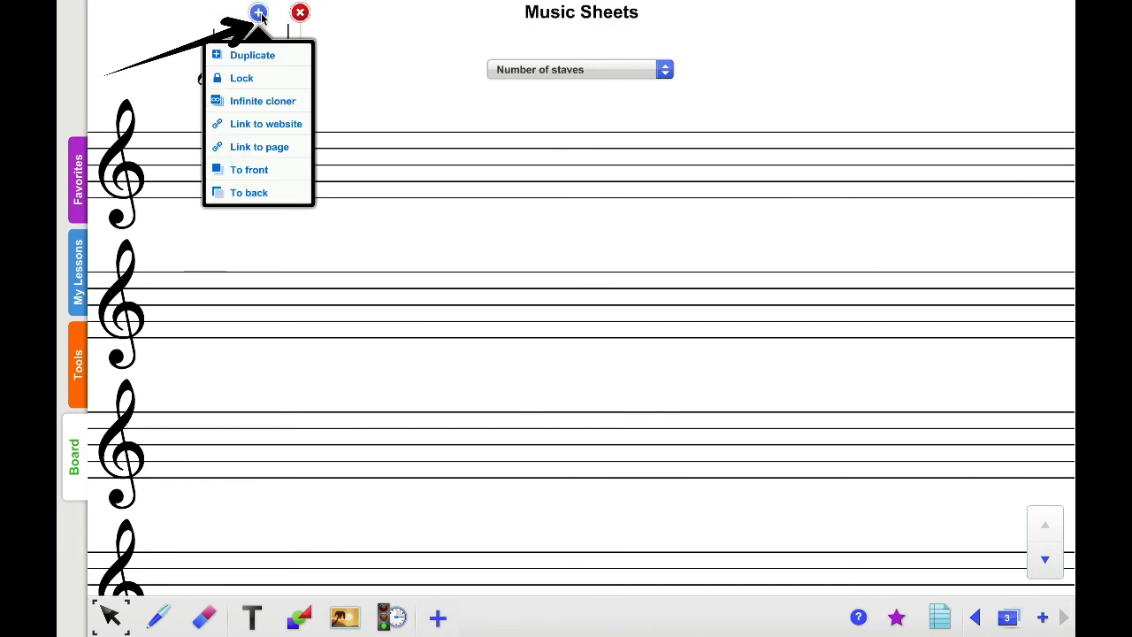
pyautogui.click(263, 102)
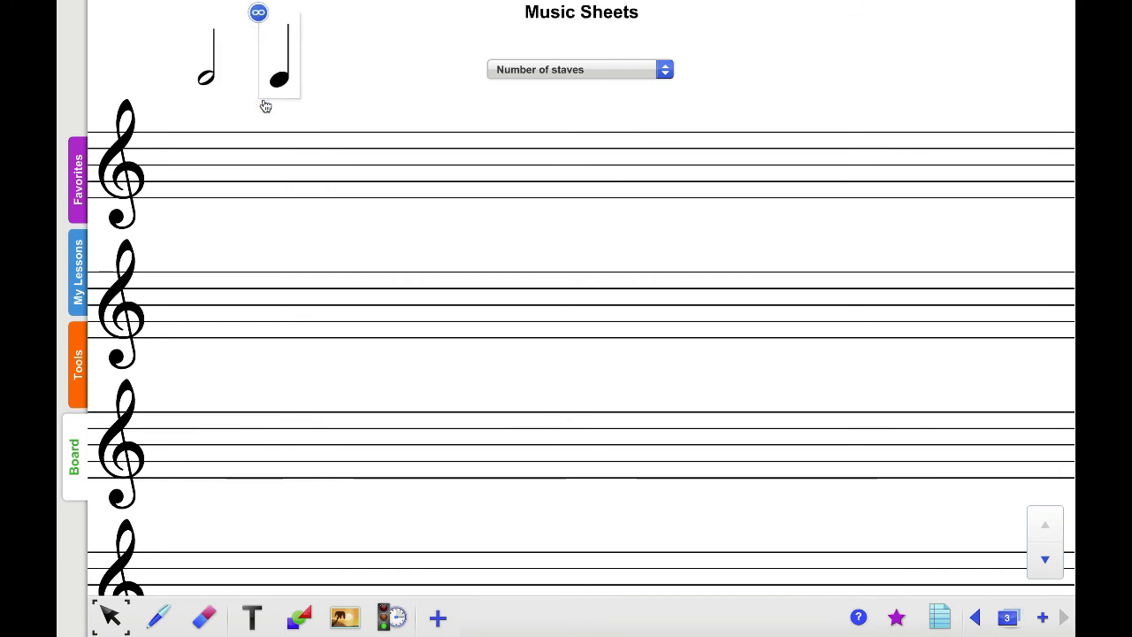
# Make the half note above the first staff an infinite cloner.
pyautogui.click(205, 78)
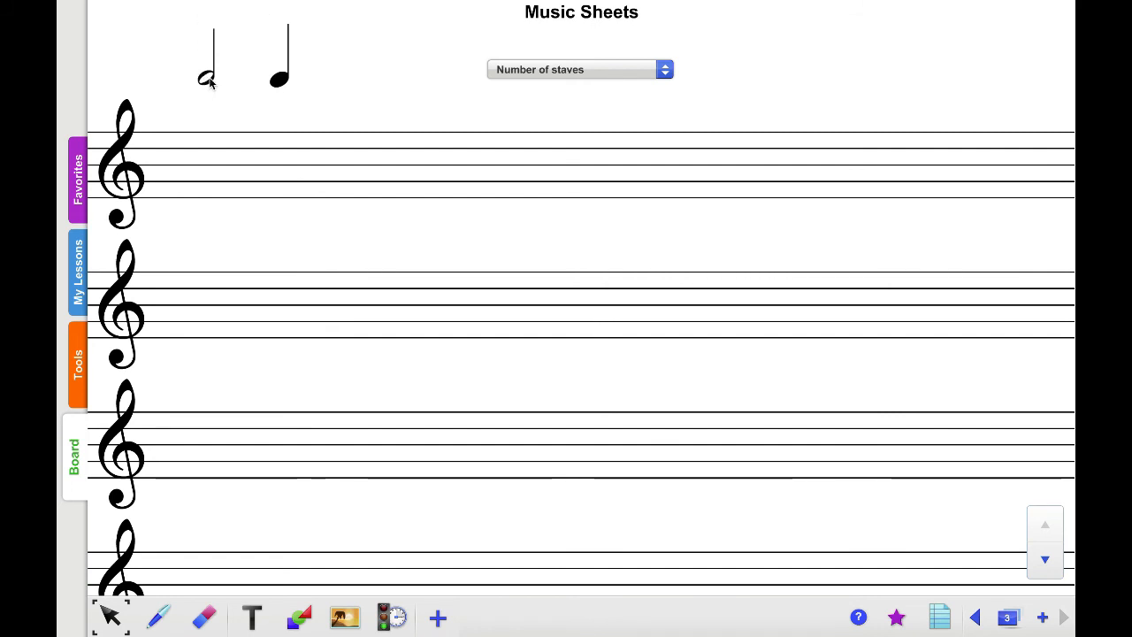
pyautogui.click(204, 78)
pyautogui.click(186, 17)
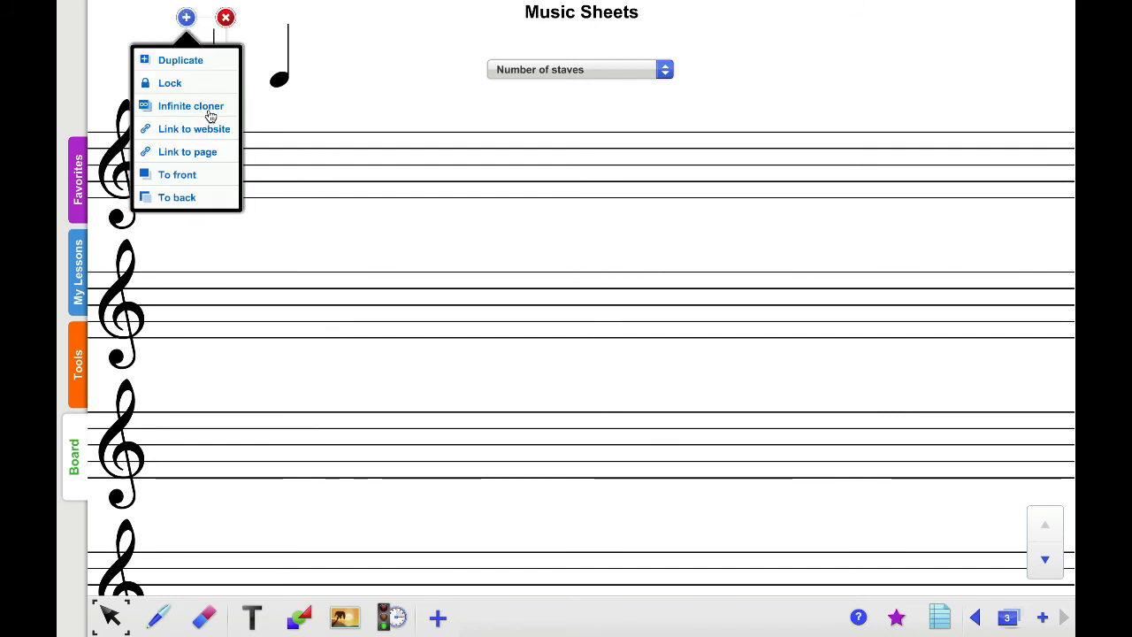
pyautogui.click(210, 108)
pyautogui.click(429, 270)
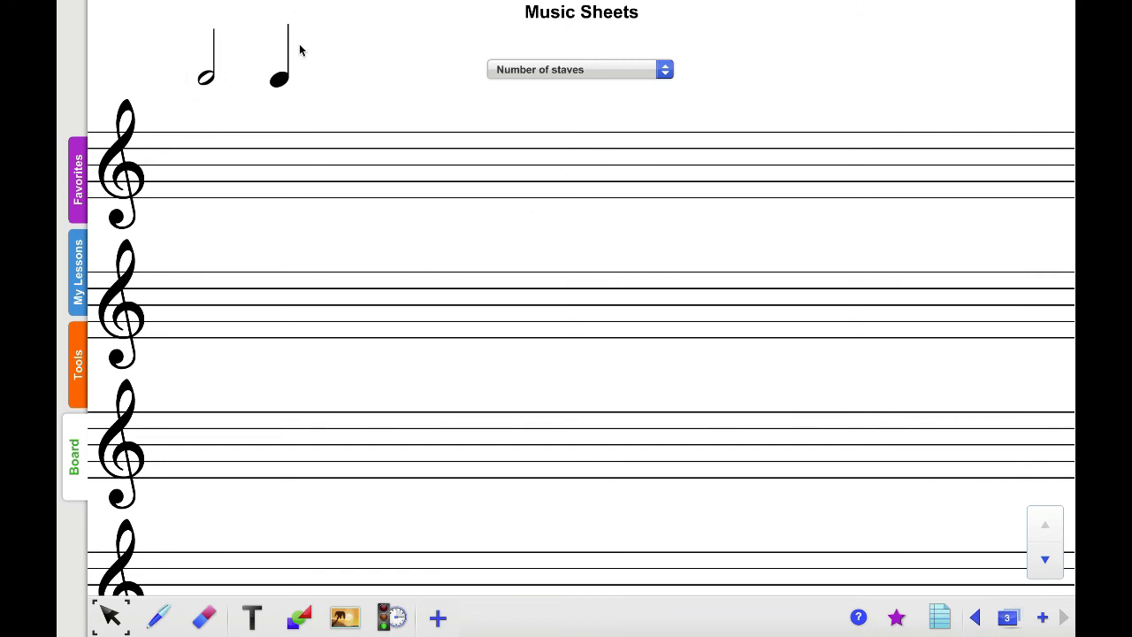
# Place three copies of the quarter note in a rising sequence on the first staff.
pyautogui.click(282, 77)
pyautogui.moveTo(286, 73)
pyautogui.mouseDown()
pyautogui.moveTo(277, 187)
pyautogui.moveTo(223, 176)
pyautogui.mouseUp()
pyautogui.moveTo(288, 77); pyautogui.dragTo(284, 168)
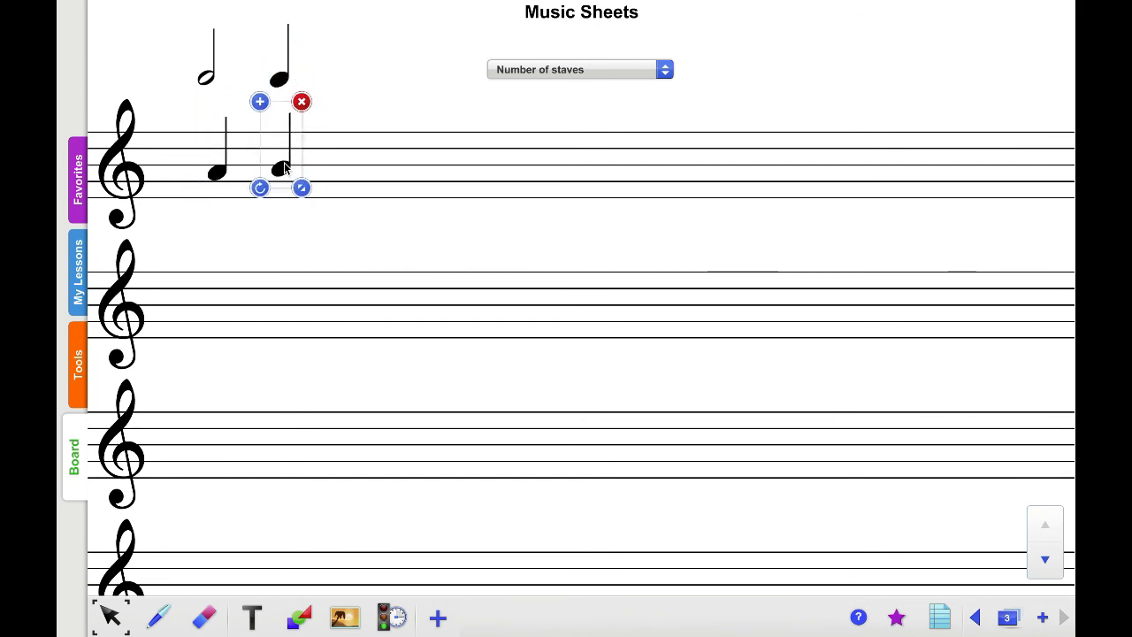
pyautogui.moveTo(287, 82)
pyautogui.mouseDown()
pyautogui.moveTo(347, 110)
pyautogui.moveTo(344, 156)
pyautogui.mouseUp()
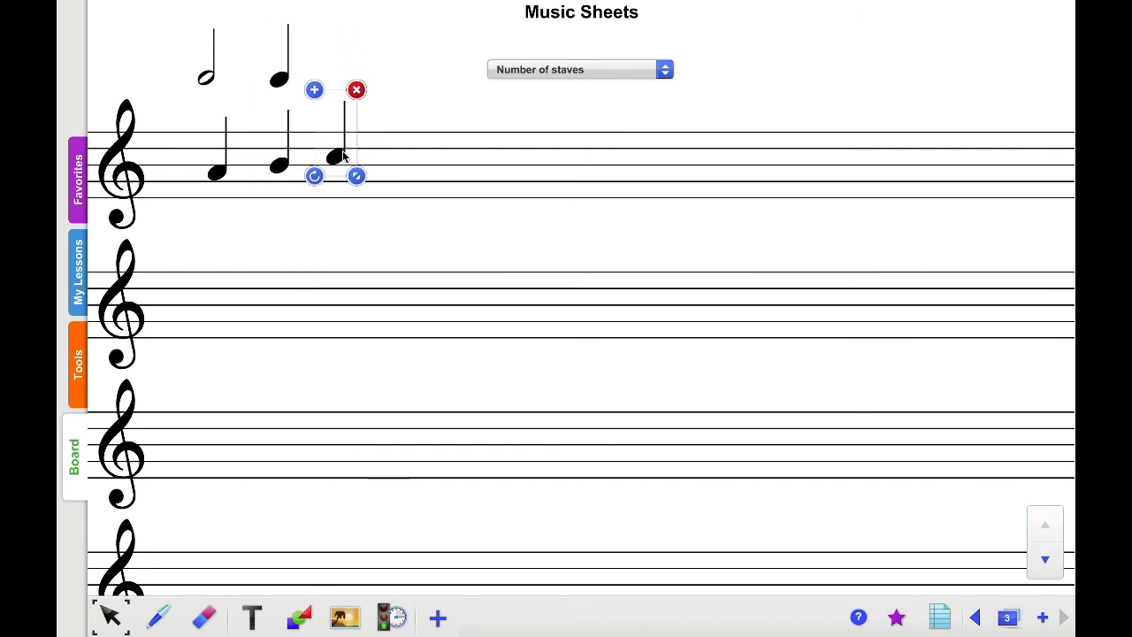
# Place three copies of the half note in a descending sequence after the quarter notes on the first staff.
pyautogui.click(208, 74)
pyautogui.click(210, 82)
pyautogui.moveTo(210, 82); pyautogui.dragTo(396, 180)
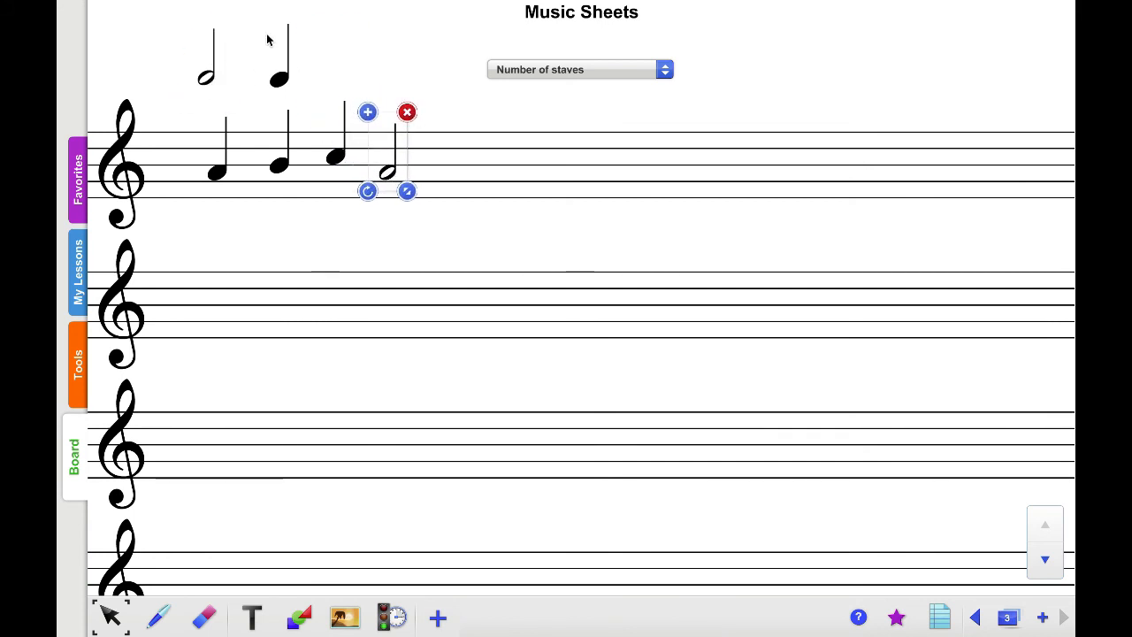
pyautogui.click(208, 78)
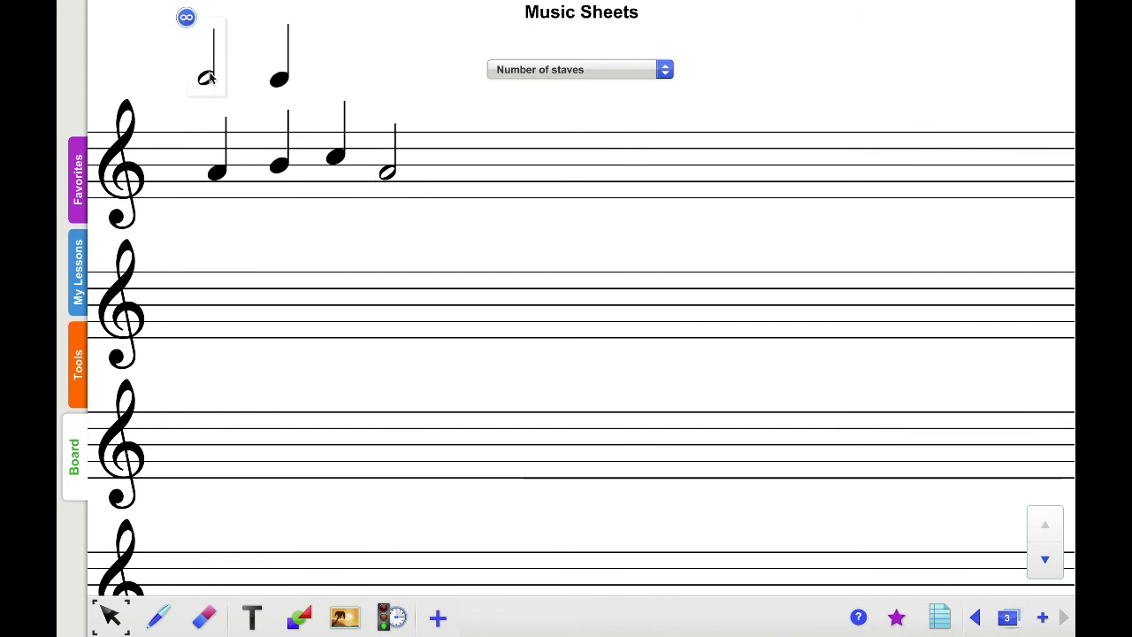
pyautogui.moveTo(207, 78); pyautogui.dragTo(431, 183)
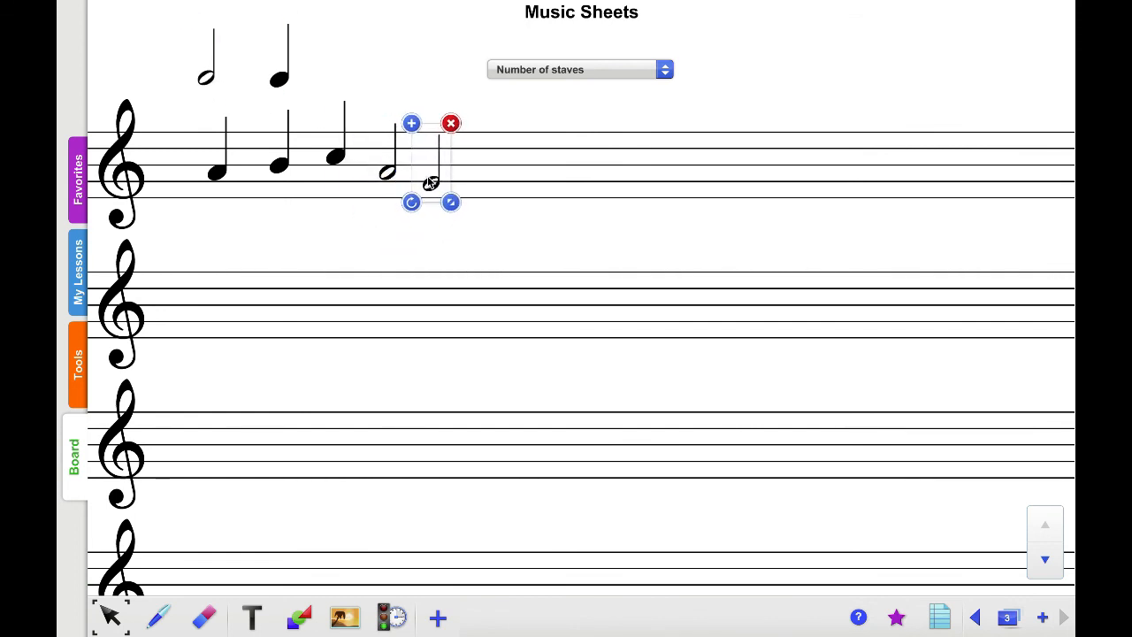
pyautogui.click(205, 78)
pyautogui.moveTo(206, 78); pyautogui.dragTo(445, 182)
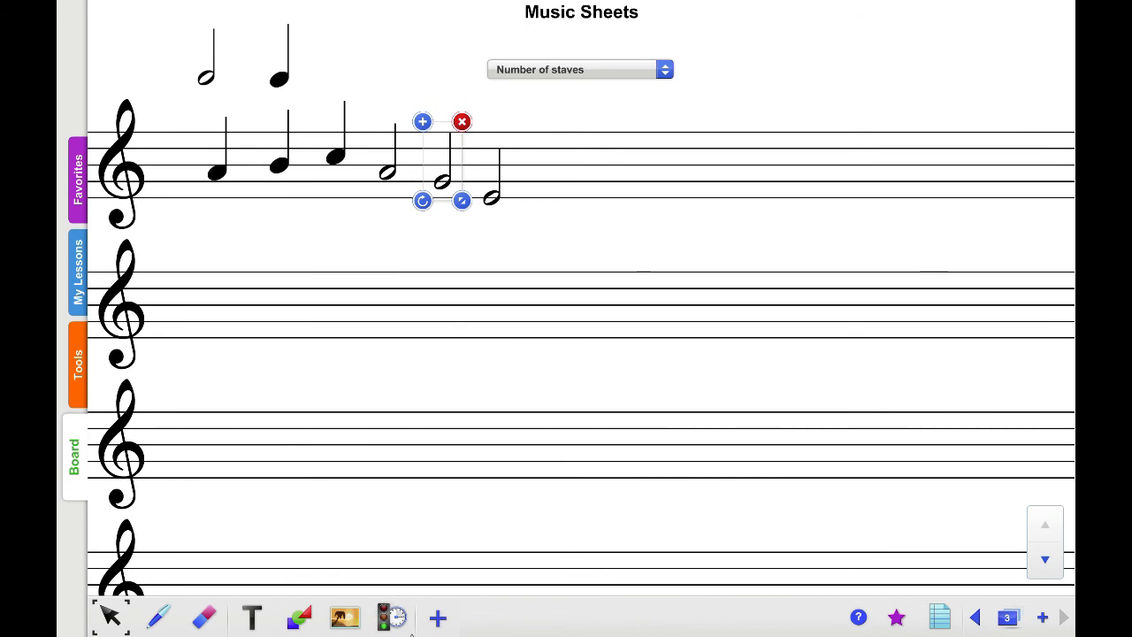
# Search the Image Library for "coin", add the 1 dollar coin image to the page and close the library.
pyautogui.click(392, 617)
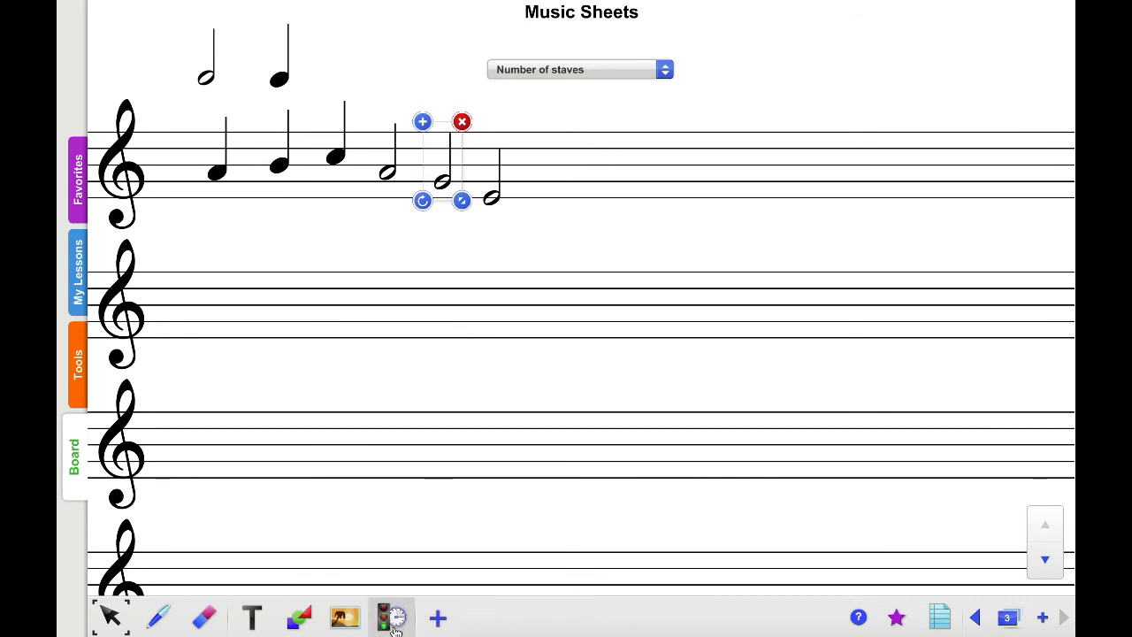
pyautogui.click(345, 616)
pyautogui.click(438, 522)
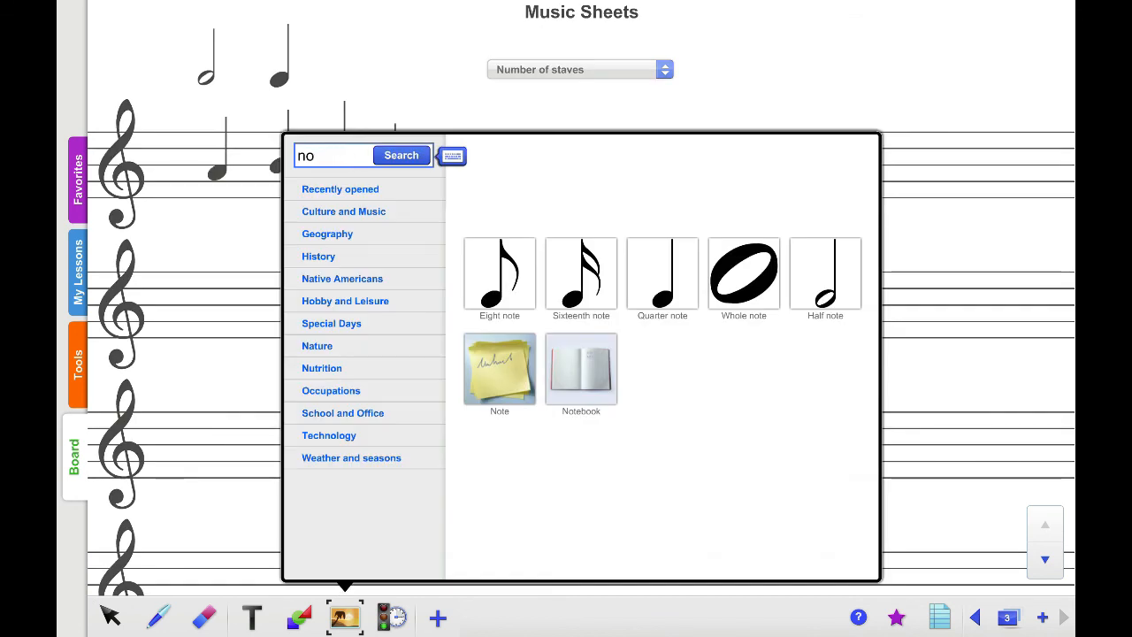
pyautogui.press('Return')
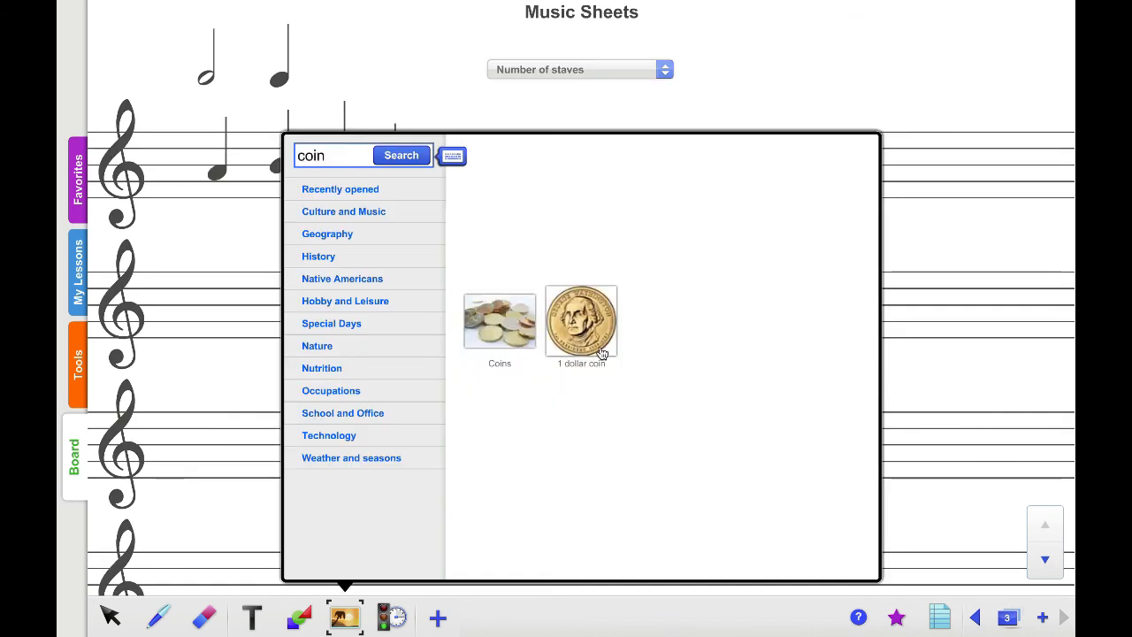
pyautogui.click(578, 315)
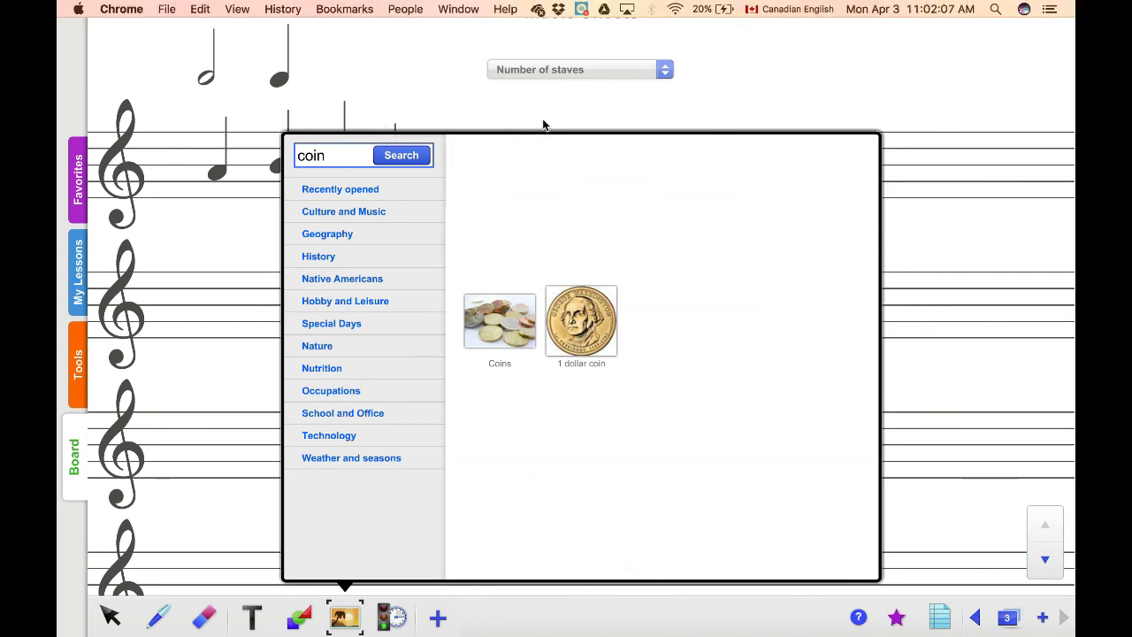
pyautogui.click(111, 617)
# Shrink the dollar coin and place it above the first staff, beside the Number of staves selector.
pyautogui.moveTo(553, 283); pyautogui.dragTo(814, 205)
pyautogui.moveTo(925, 334); pyautogui.dragTo(814, 225)
pyautogui.moveTo(758, 167); pyautogui.dragTo(766, 76)
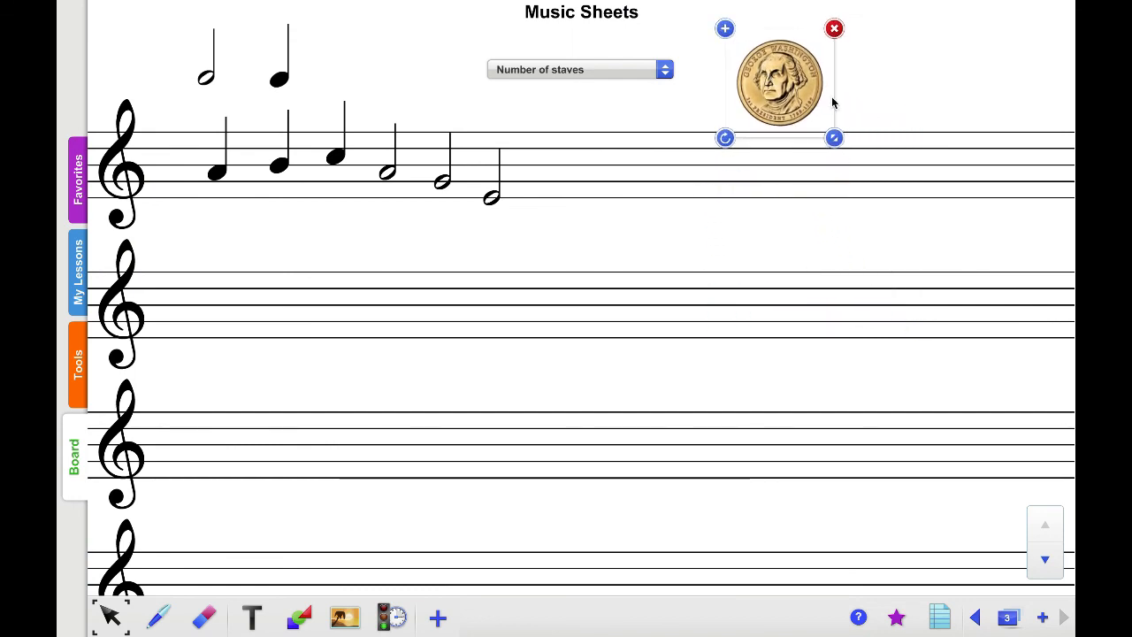
# Make the dollar coin an infinite cloner and spread seven copies of it around the music sheet.
pyautogui.click(726, 30)
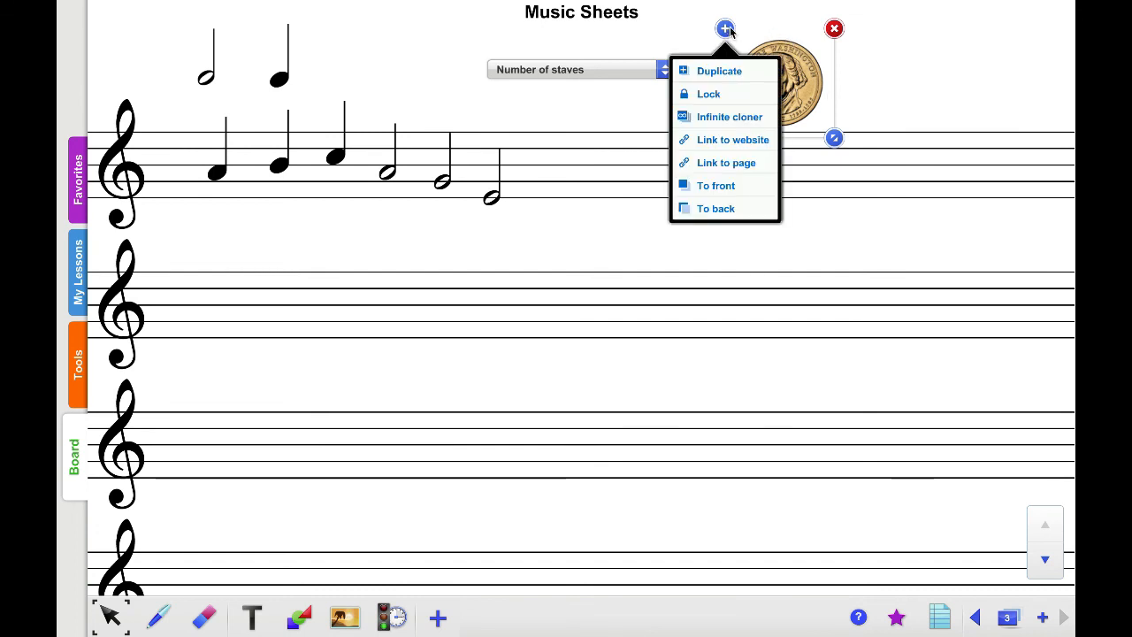
pyautogui.click(730, 117)
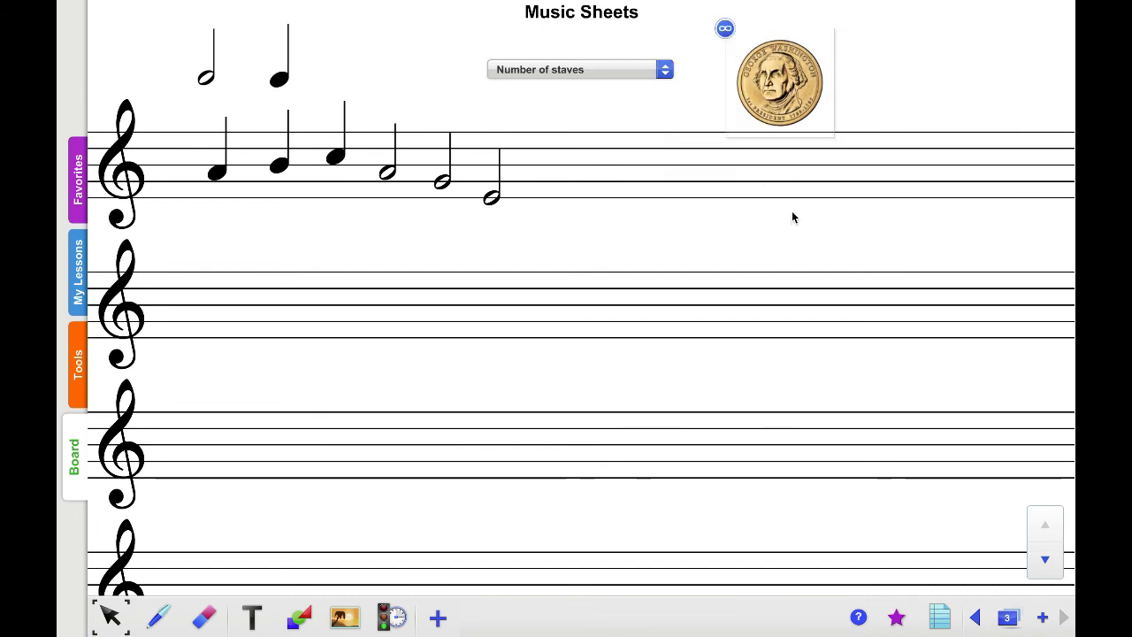
pyautogui.moveTo(766, 81); pyautogui.dragTo(529, 339)
pyautogui.moveTo(792, 89)
pyautogui.mouseDown()
pyautogui.moveTo(695, 316)
pyautogui.moveTo(670, 312)
pyautogui.moveTo(670, 325)
pyautogui.mouseUp()
pyautogui.click(782, 93)
pyautogui.moveTo(782, 93); pyautogui.dragTo(805, 318)
pyautogui.click(808, 78)
pyautogui.moveTo(808, 78); pyautogui.dragTo(906, 215)
pyautogui.moveTo(775, 96)
pyautogui.mouseDown()
pyautogui.moveTo(678, 123)
pyautogui.moveTo(619, 162)
pyautogui.mouseUp()
pyautogui.click(797, 82)
pyautogui.moveTo(797, 82); pyautogui.dragTo(973, 86)
pyautogui.click(734, 180)
pyautogui.moveTo(734, 179); pyautogui.dragTo(748, 221)
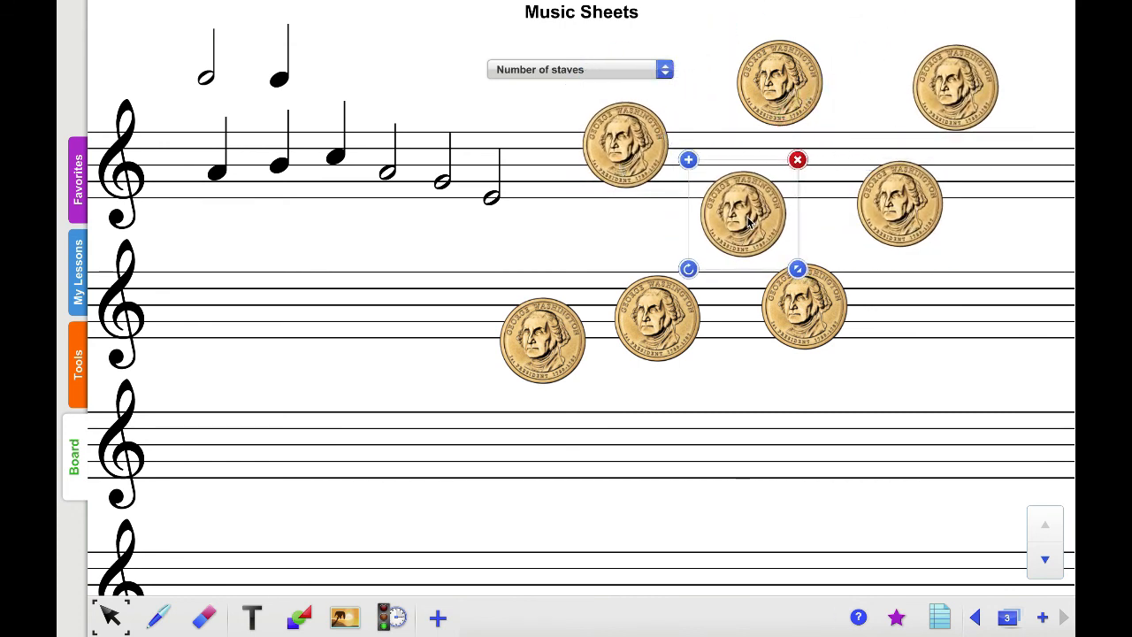
# Go back from the music sheet to the "Dice Game!" page.
pyautogui.click(976, 618)
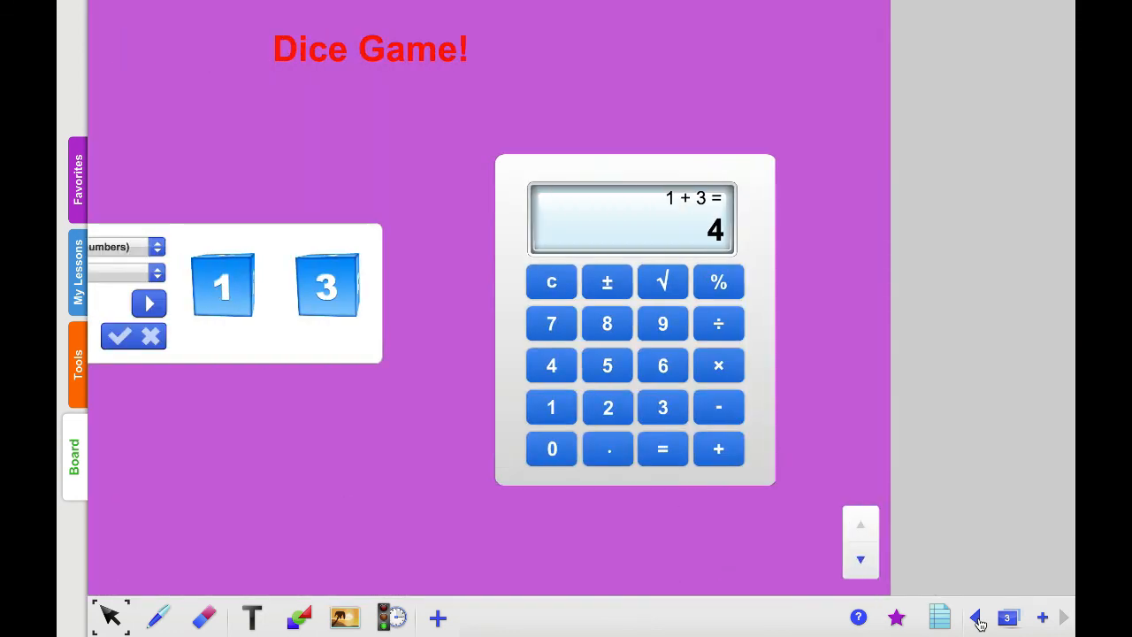
pyautogui.click(977, 618)
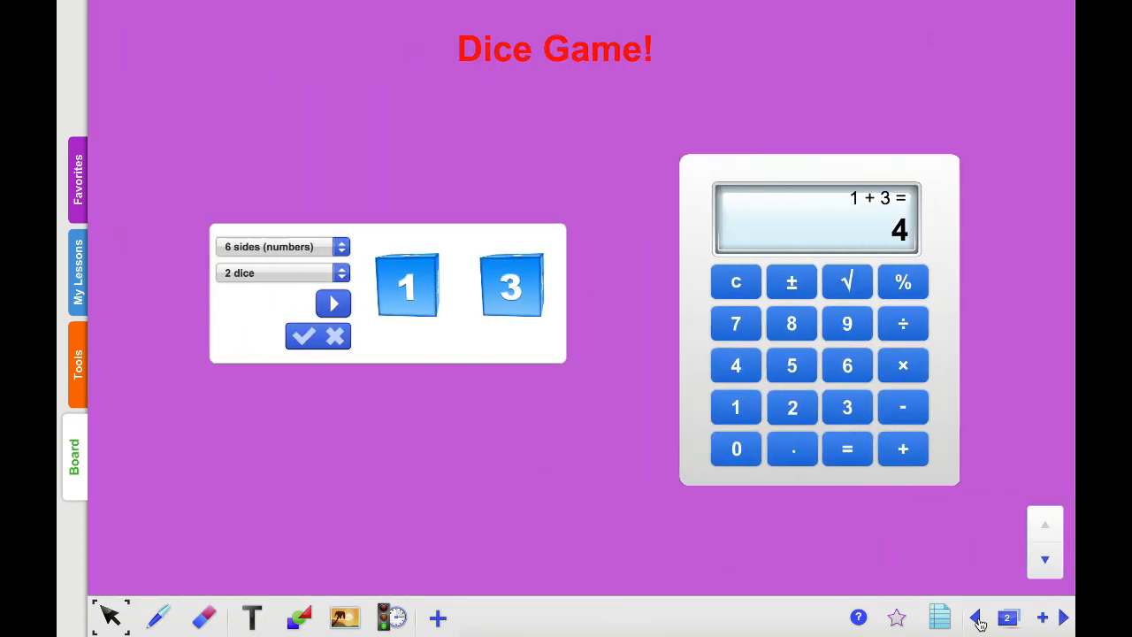